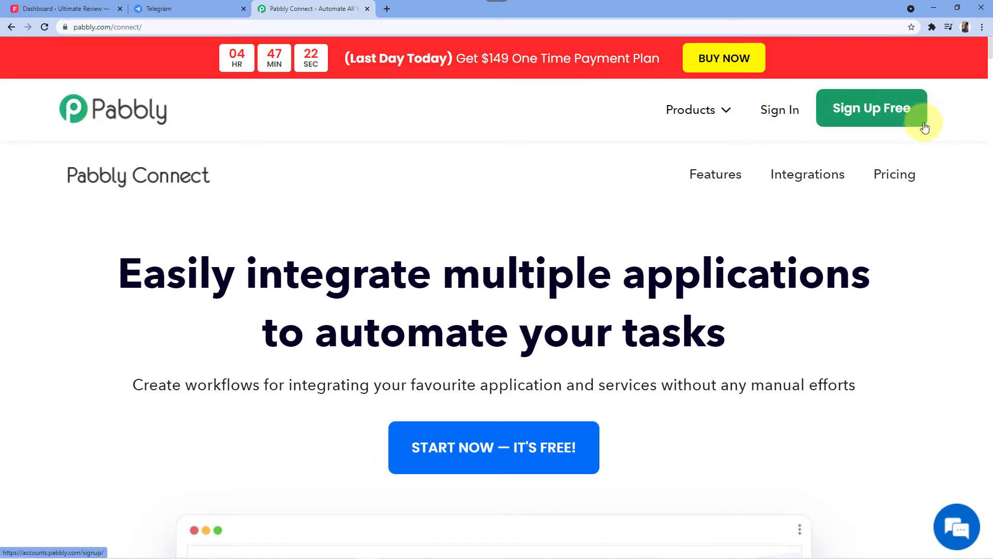
- Sign in to the Pabbly account and open the Connect application
left_click(785, 119)
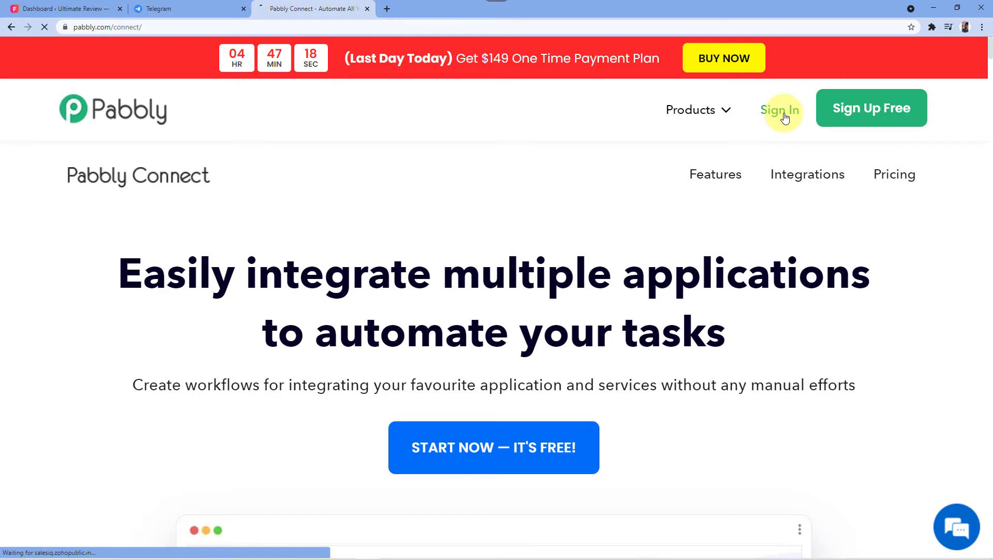
scroll(794, 100, "down", 4)
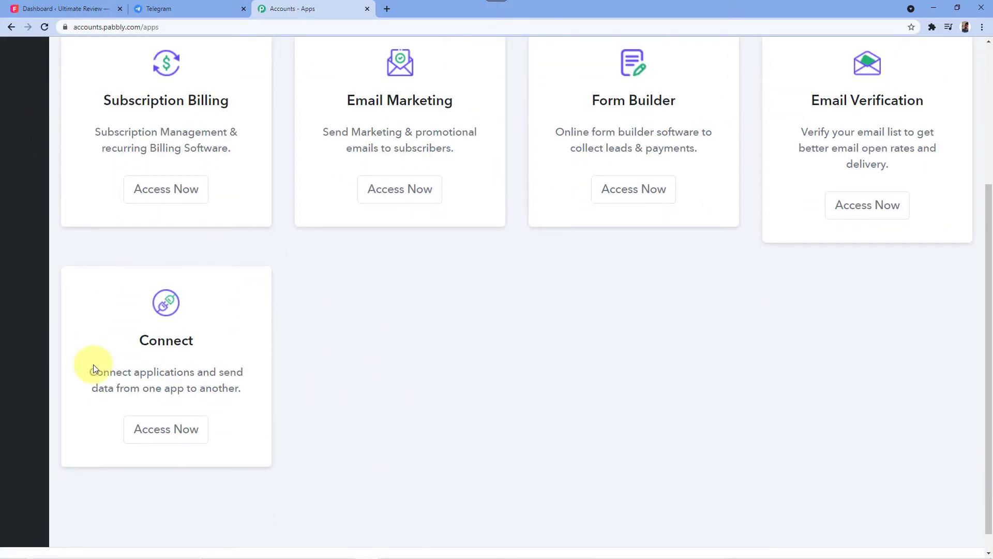
left_click(157, 434)
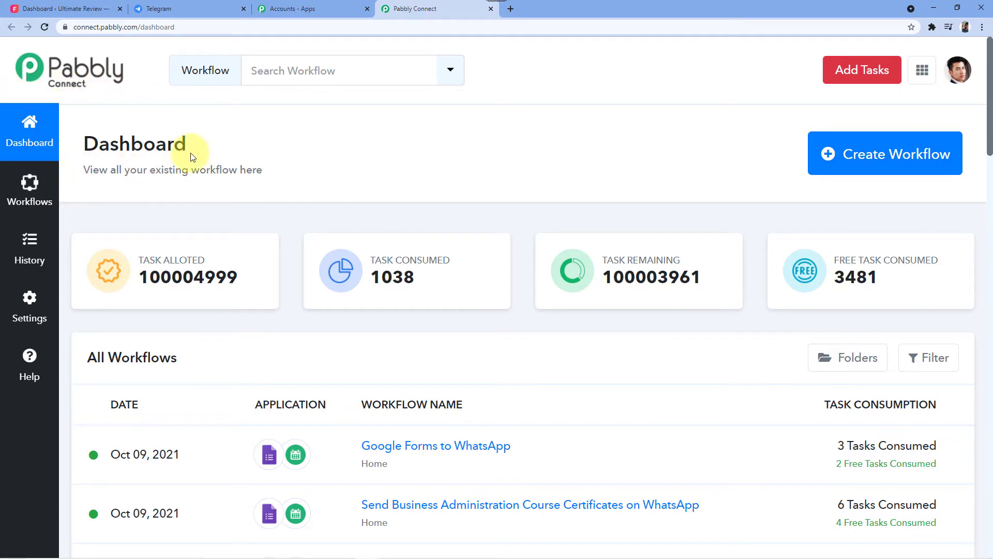
- Create a new workflow named "WordPress to Telegram"
left_click(846, 154)
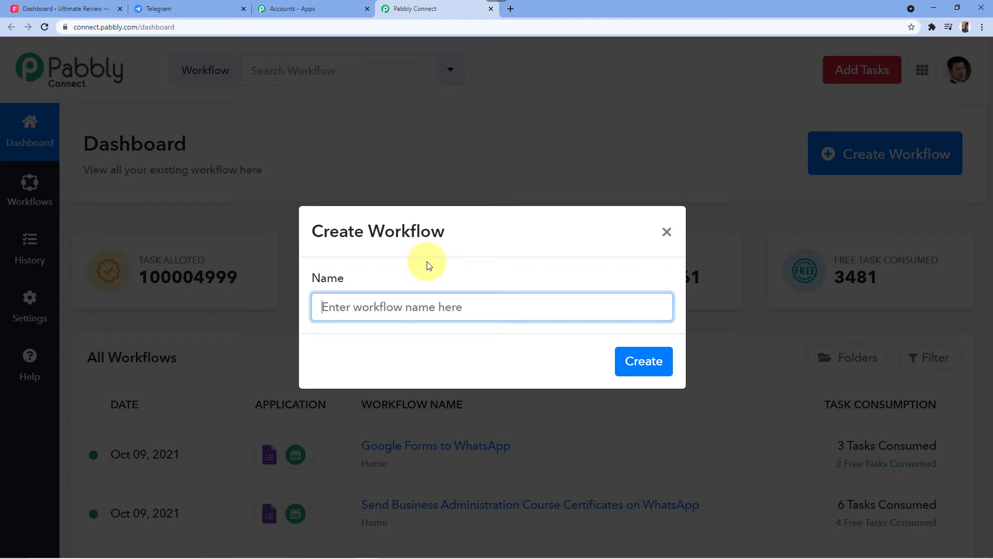
type("WordPress to Tele")
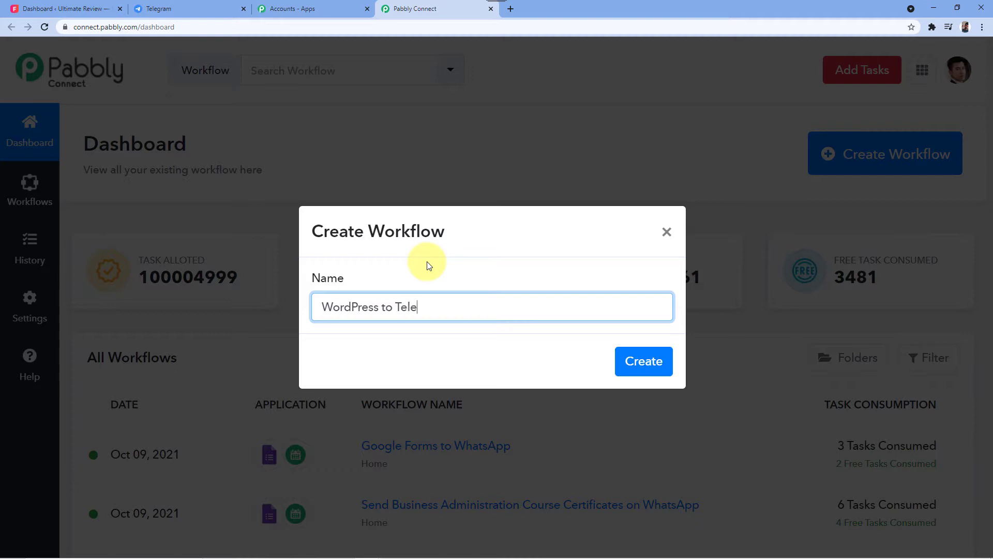
type("gram")
left_click(637, 359)
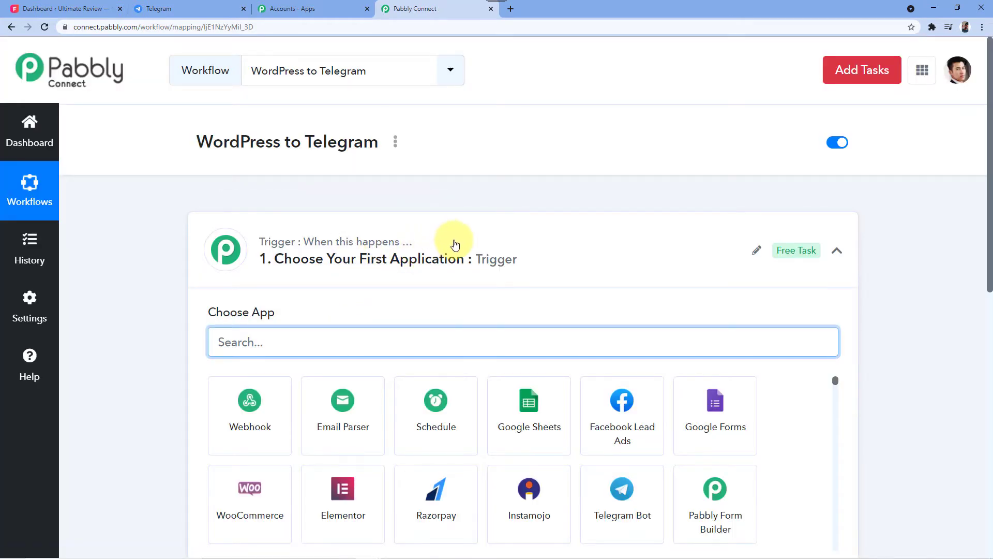
- Choose WordPress as the trigger application of the workflow
left_click(454, 240)
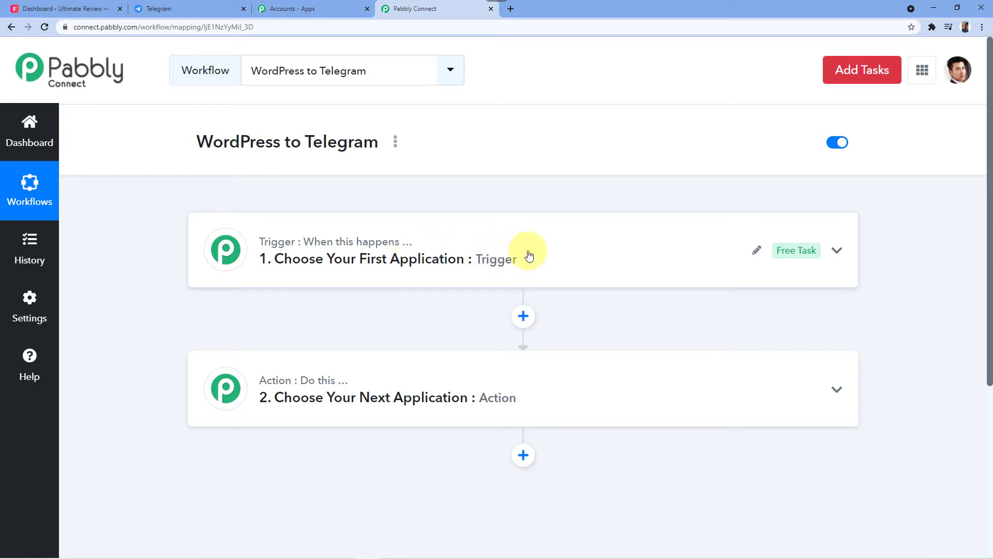
mouse_move(266, 391)
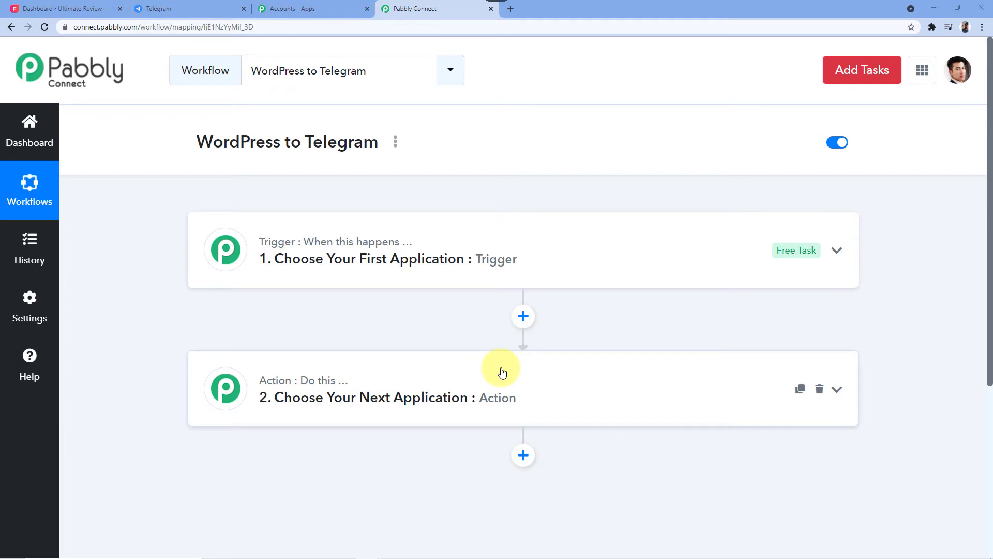
left_click(283, 262)
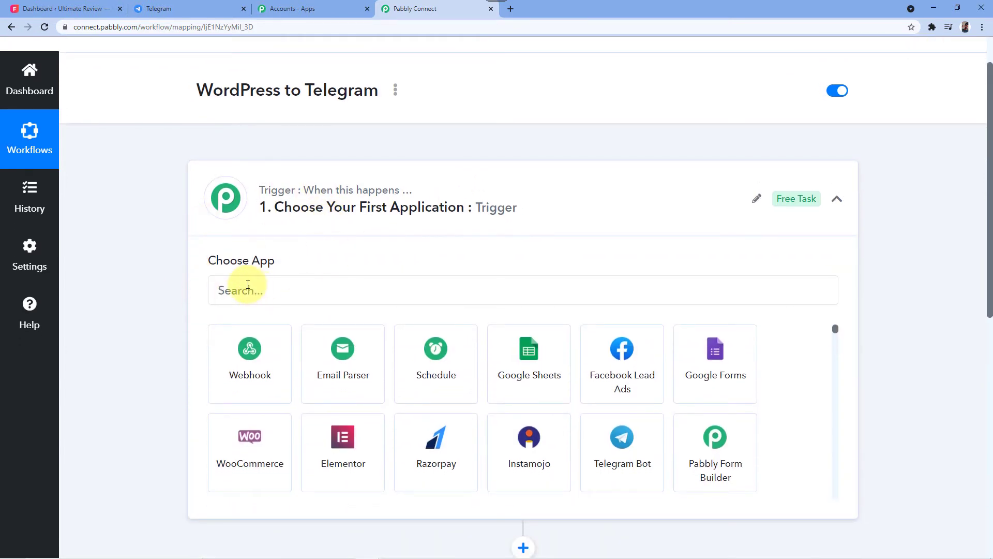
left_click(246, 285)
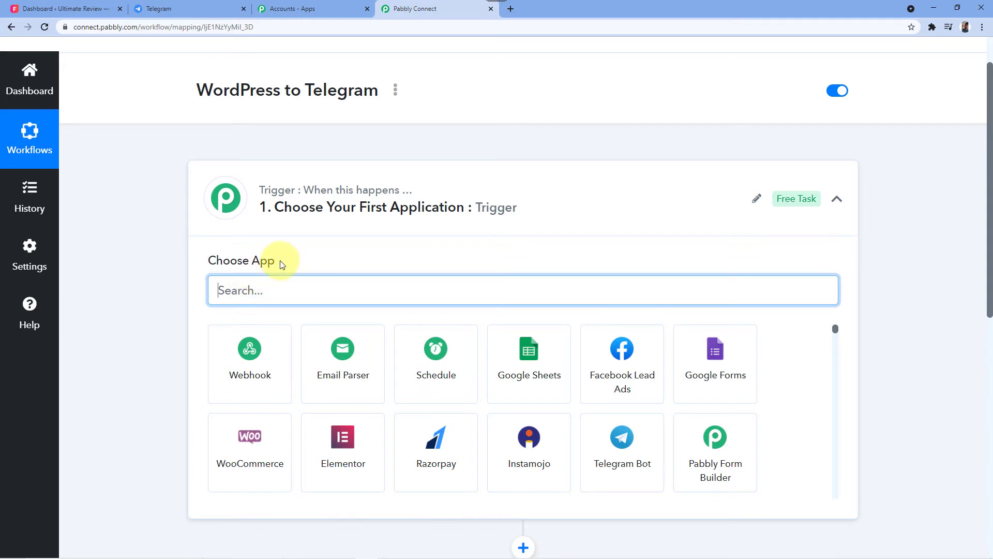
type("WordPress")
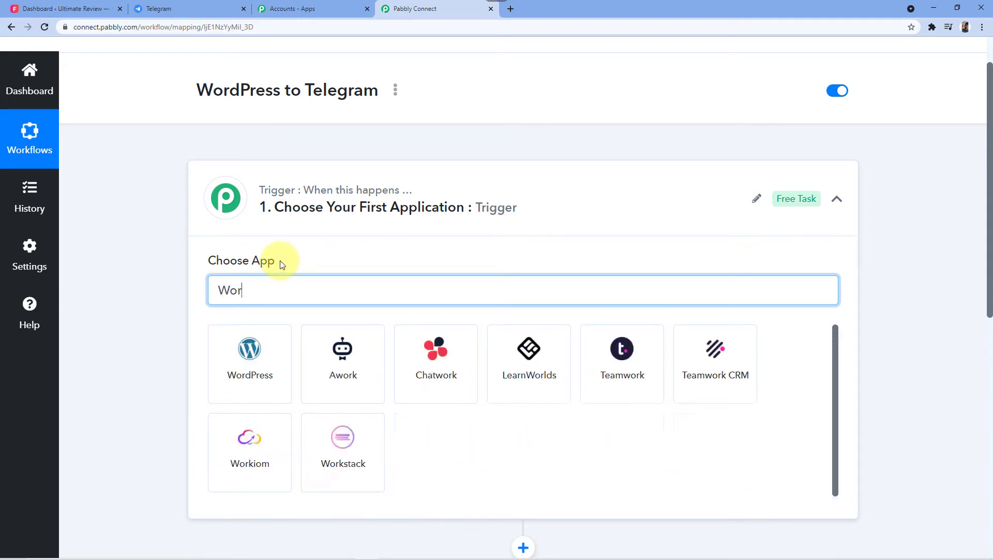
left_click(269, 368)
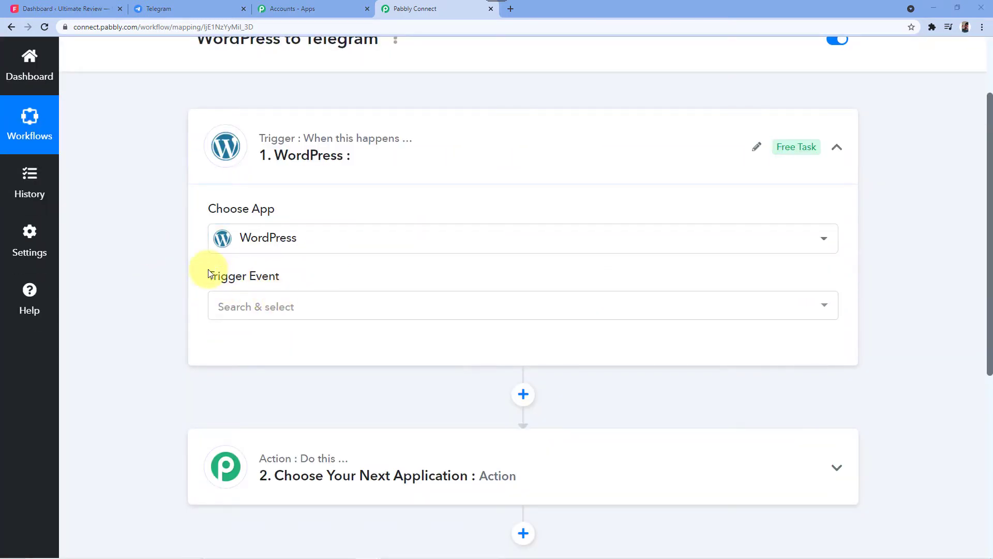
- Set the WordPress trigger event to New Post Published
left_click(258, 313)
scroll(362, 163, "down", 5)
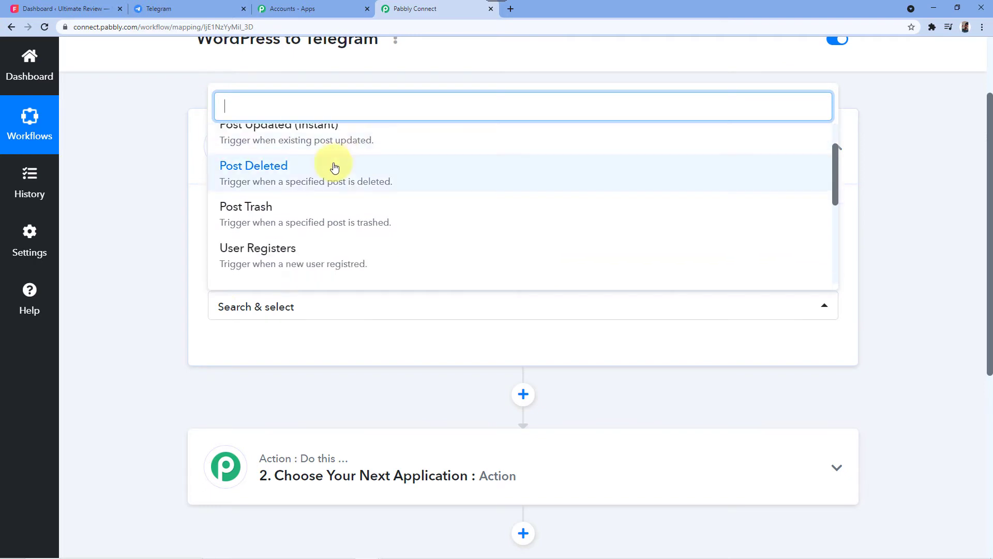
scroll(343, 196, "down", 2)
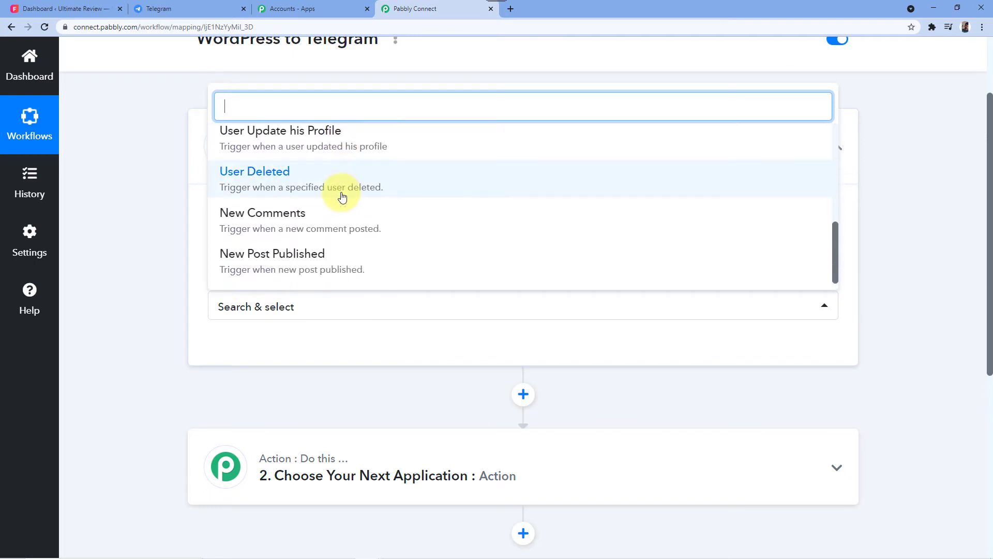
left_click(362, 264)
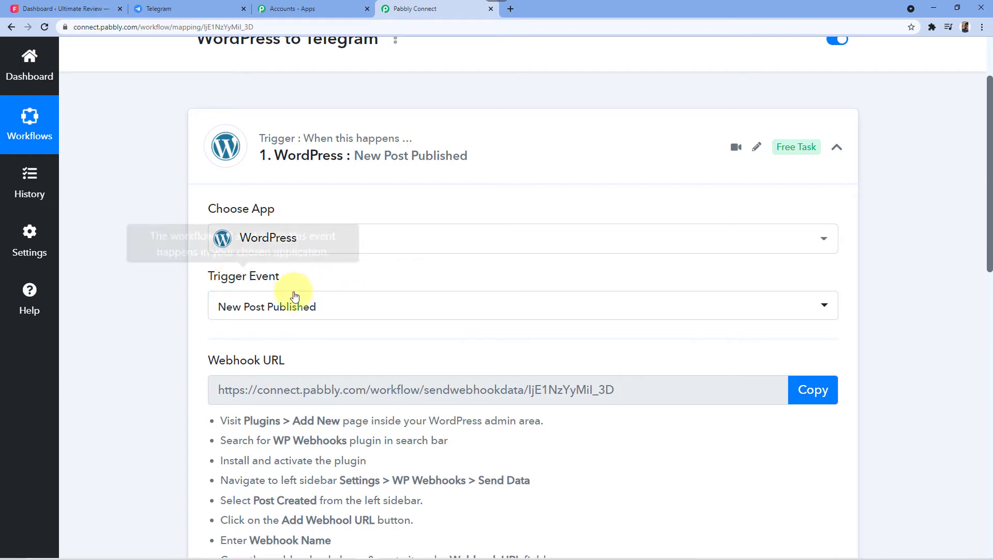
- Read the WordPress setup instructions under the webhook URL, highlighting the plugin name WP Webhooks
scroll(269, 284, "down", 1)
scroll(232, 230, "down", 1)
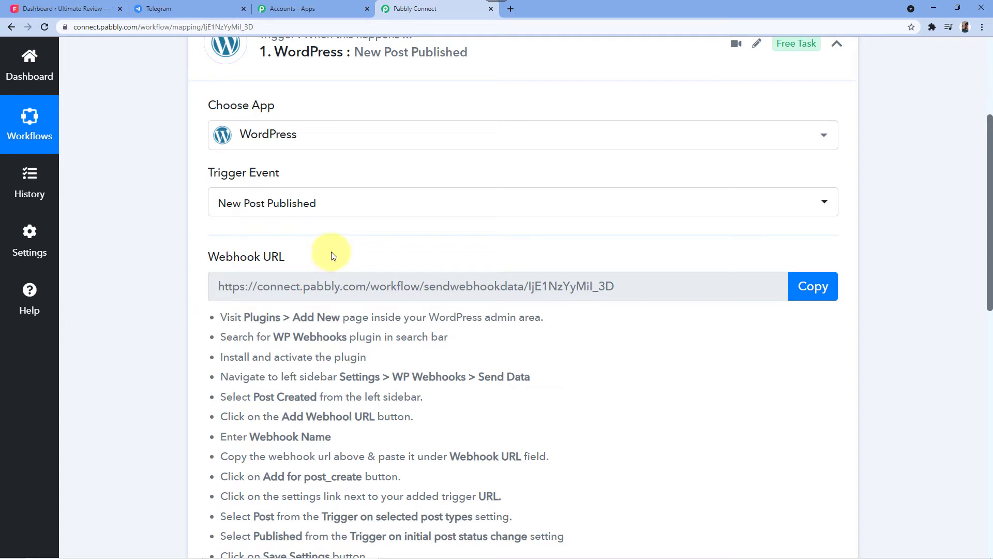
scroll(336, 254, "down", 1)
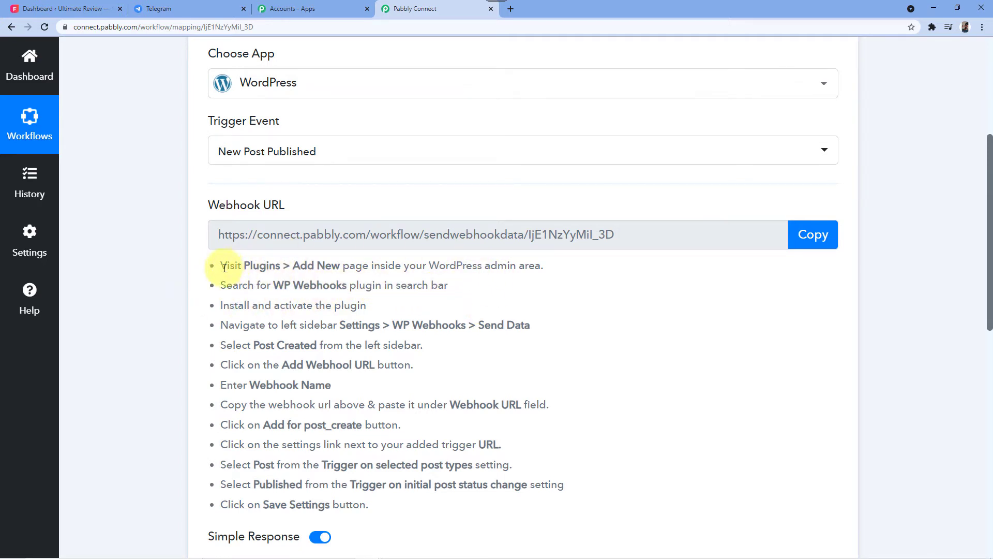
left_click_drag(245, 265, 348, 286)
left_click(469, 289)
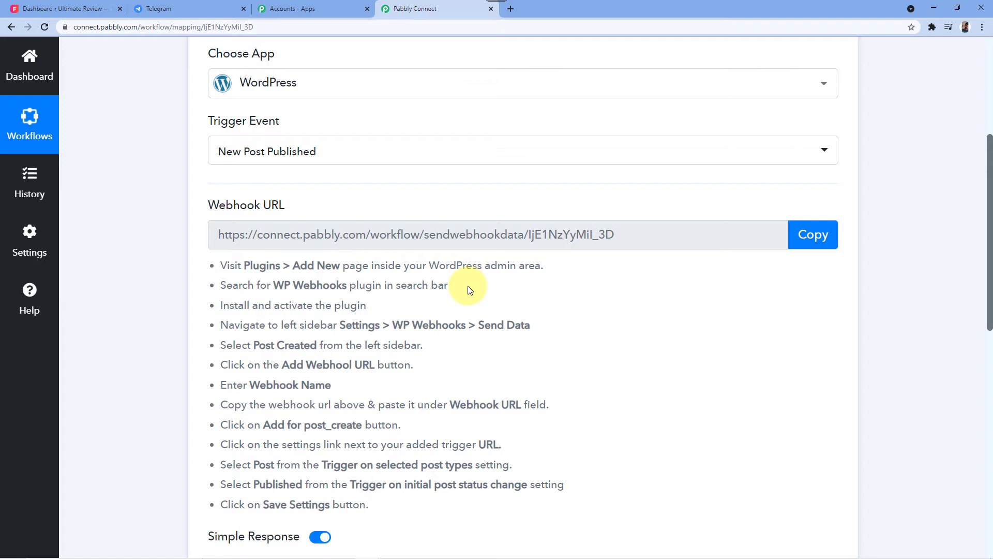
left_click_drag(274, 287, 345, 294)
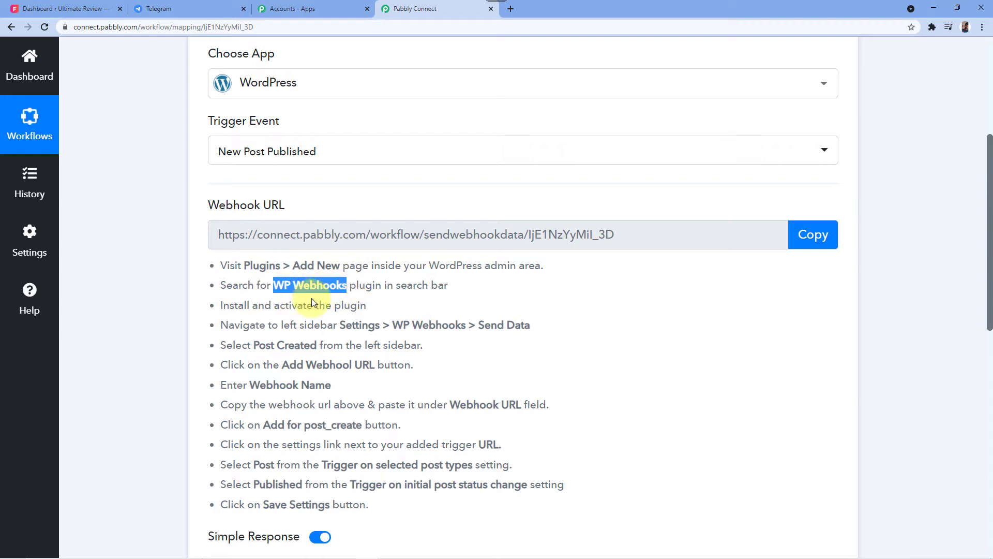
left_click(217, 274)
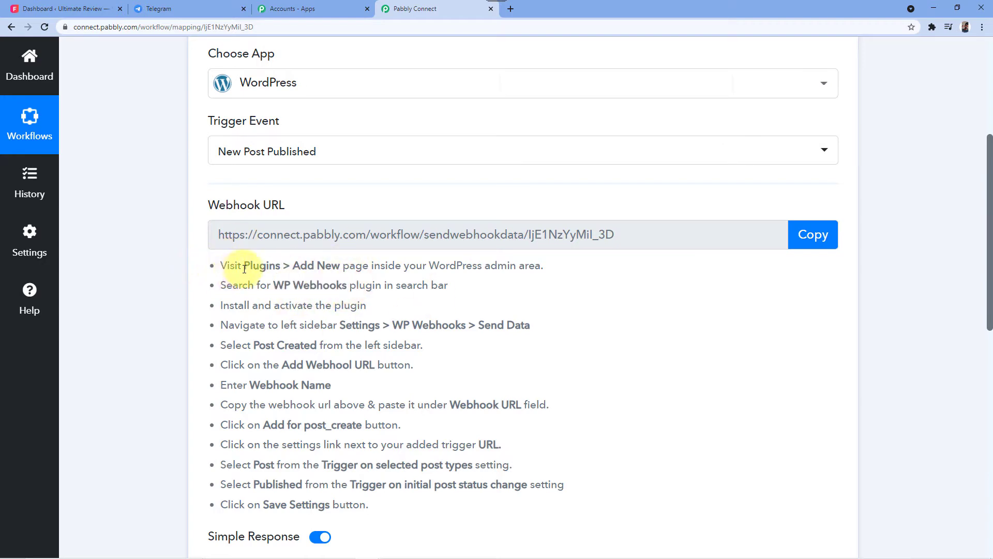
- Switch to the WordPress admin site and search for "WP Webhooks" among the plugins available to add
left_click(65, 9)
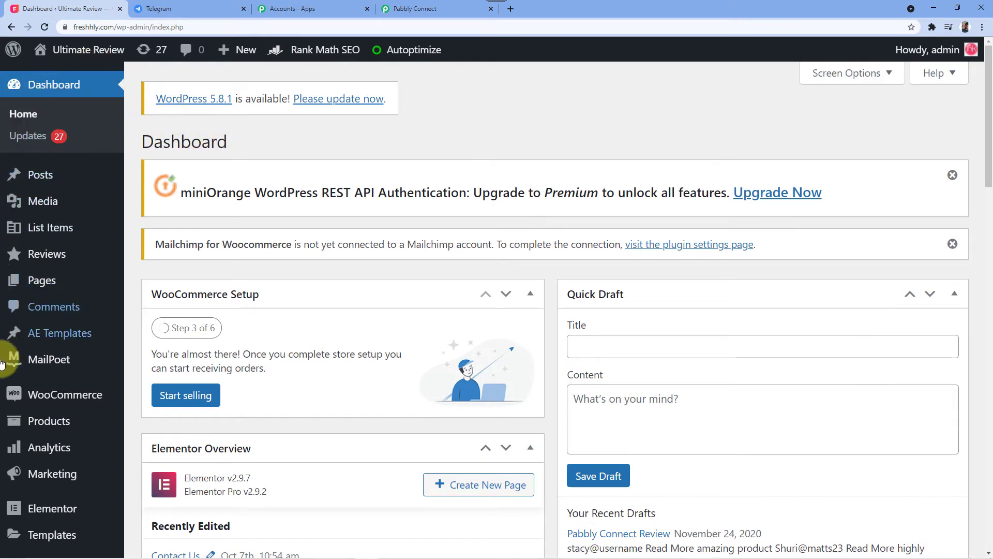
scroll(77, 215, "down", 3)
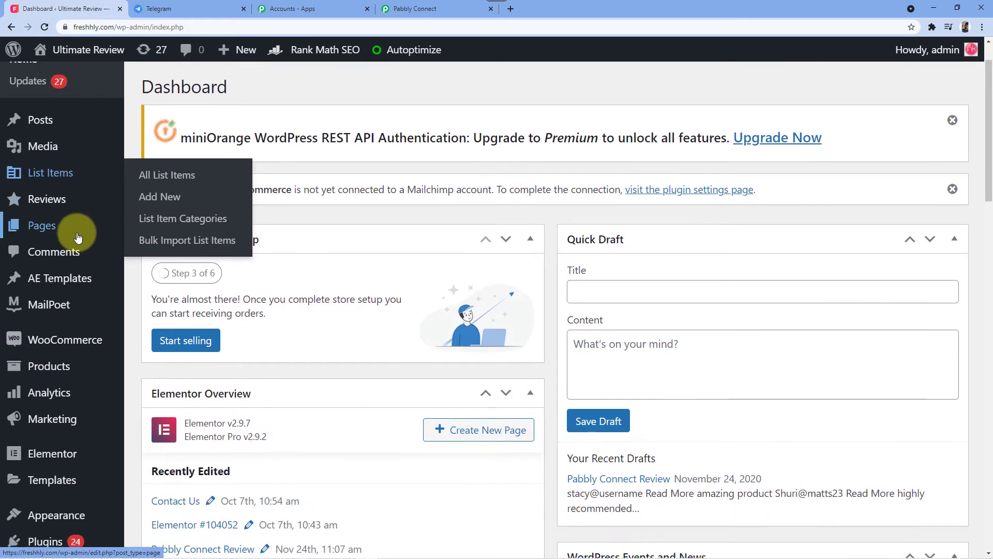
scroll(77, 258, "down", 1)
mouse_move(54, 393)
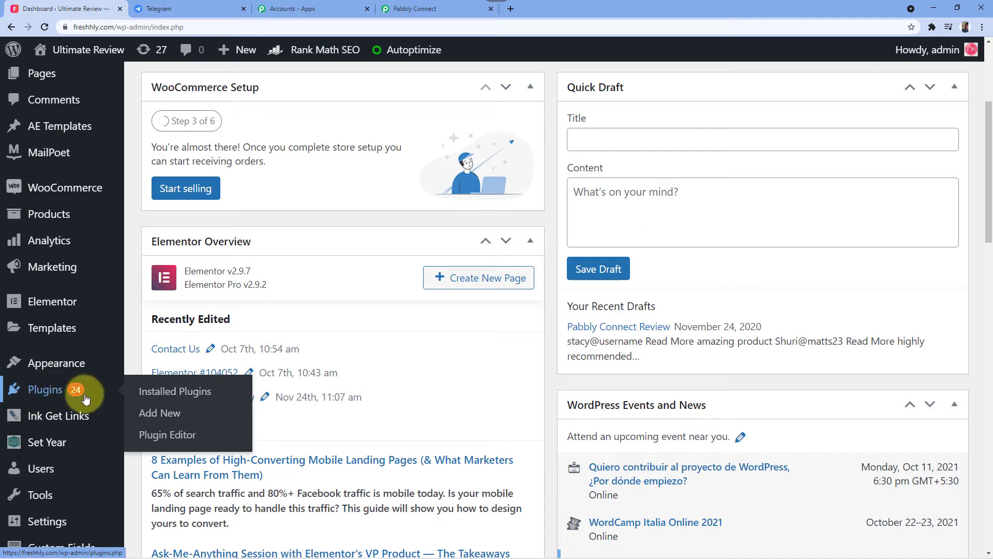
left_click(156, 417)
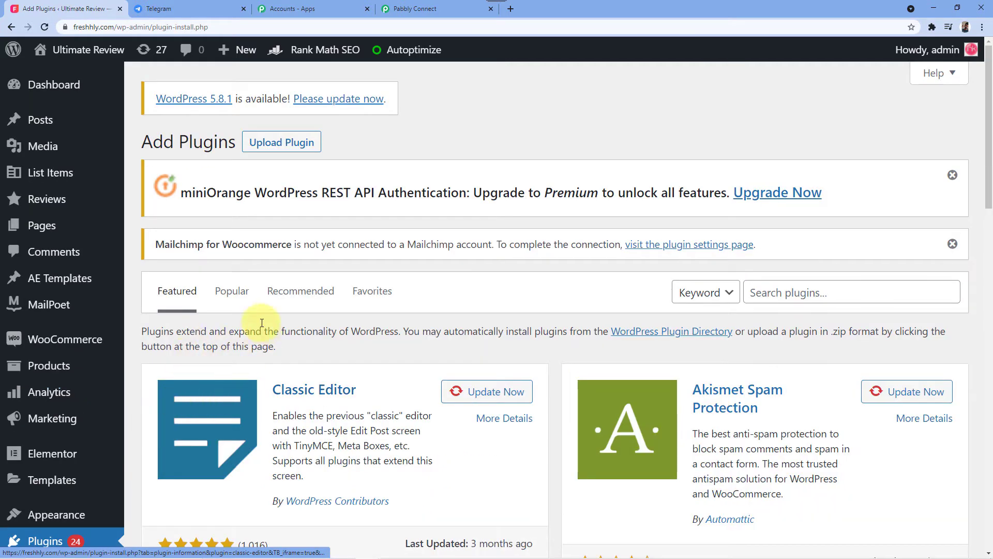
left_click(771, 293)
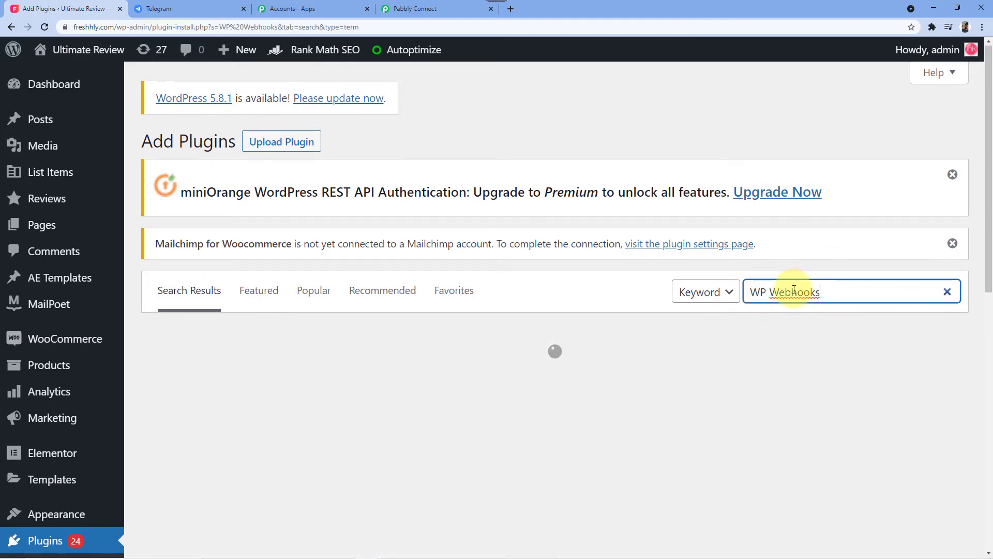
scroll(829, 234, "down", 1)
scroll(834, 233, "down", 1)
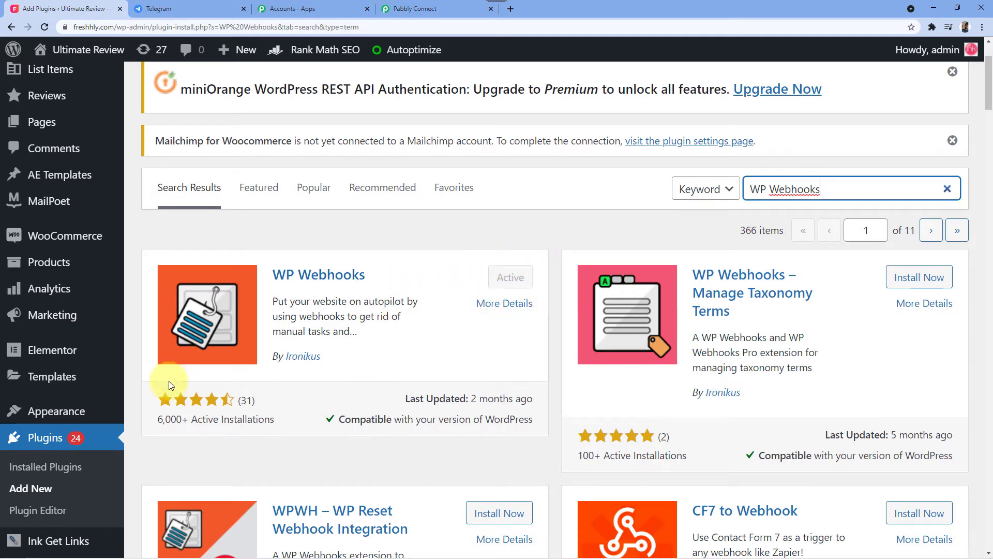
- Search the installed plugins for "WP Webhooks" and open that plugin's settings
mouse_move(113, 397)
scroll(112, 397, "down", 1)
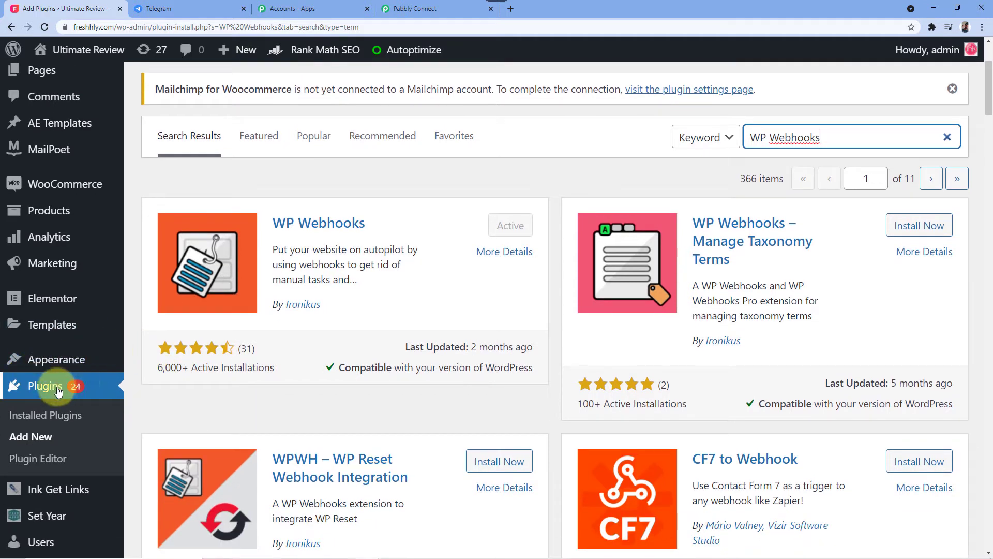
left_click(62, 419)
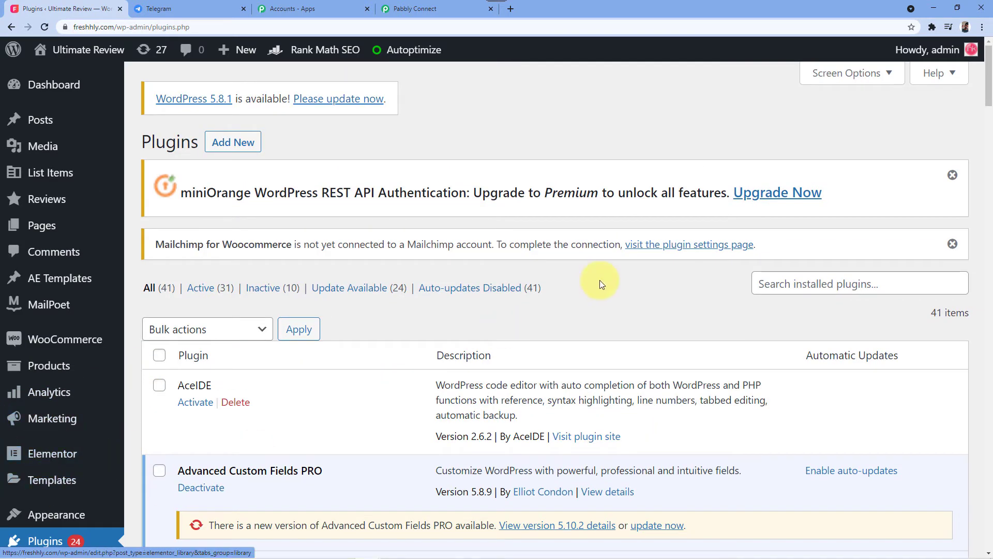
left_click(784, 285)
left_click(787, 308)
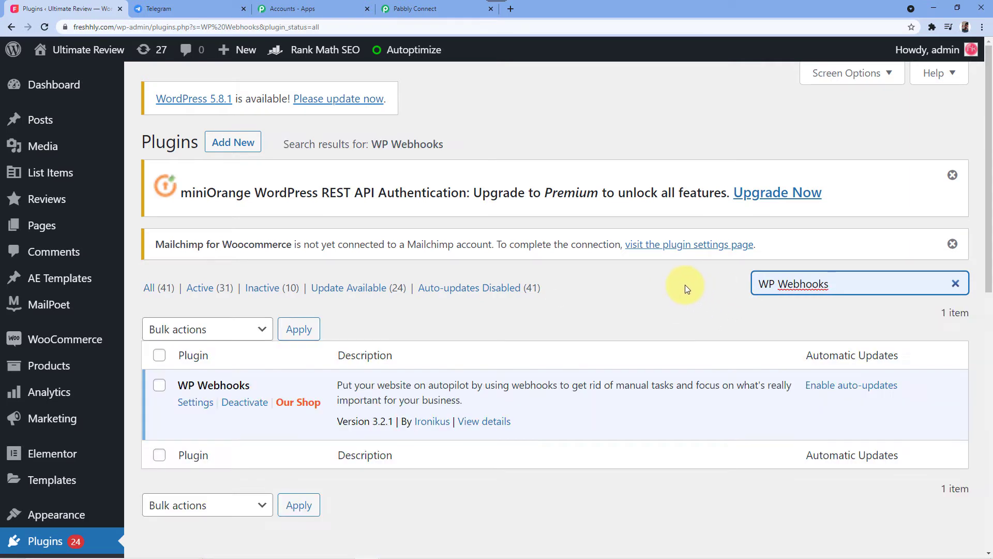
scroll(341, 281, "down", 1)
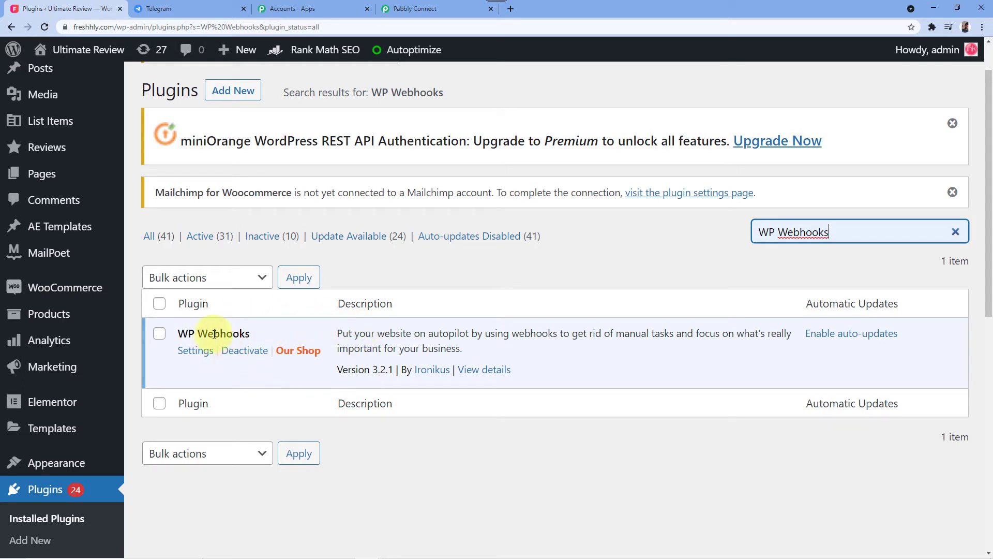
left_click(196, 356)
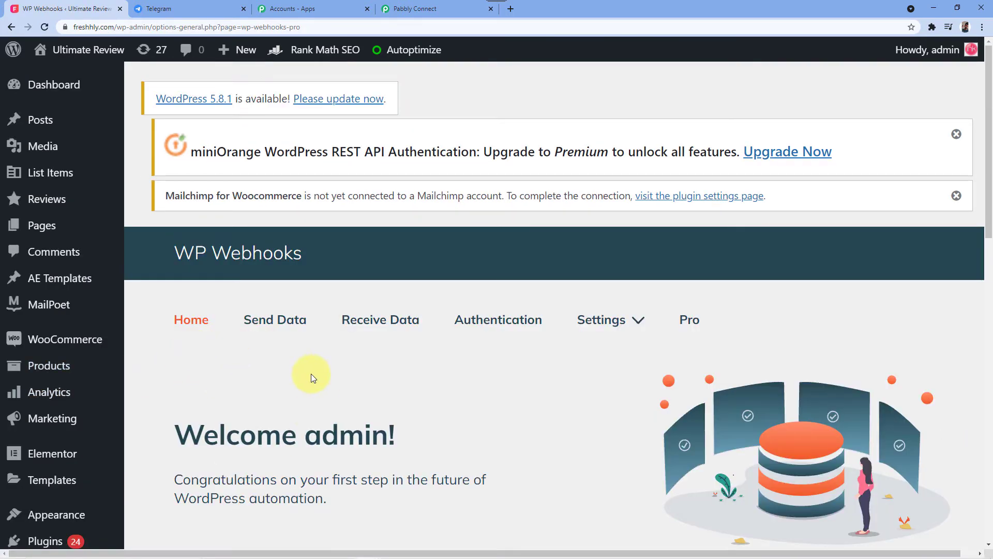
- Open the Send Data section of WP Webhooks and go to its list of available webhook triggers
scroll(302, 351, "down", 1)
scroll(321, 312, "down", 2)
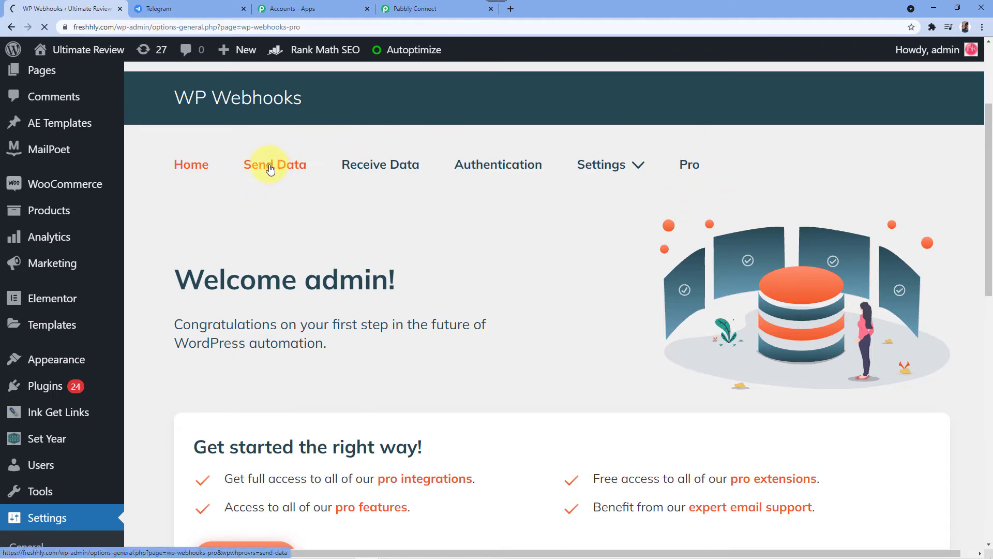
scroll(320, 258, "down", 1)
scroll(339, 239, "down", 2)
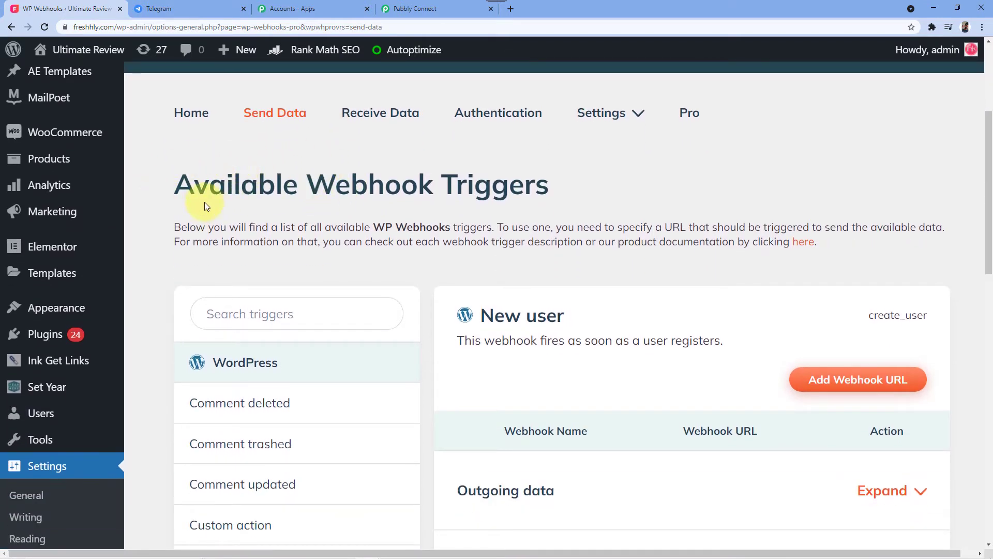
scroll(212, 207, "down", 1)
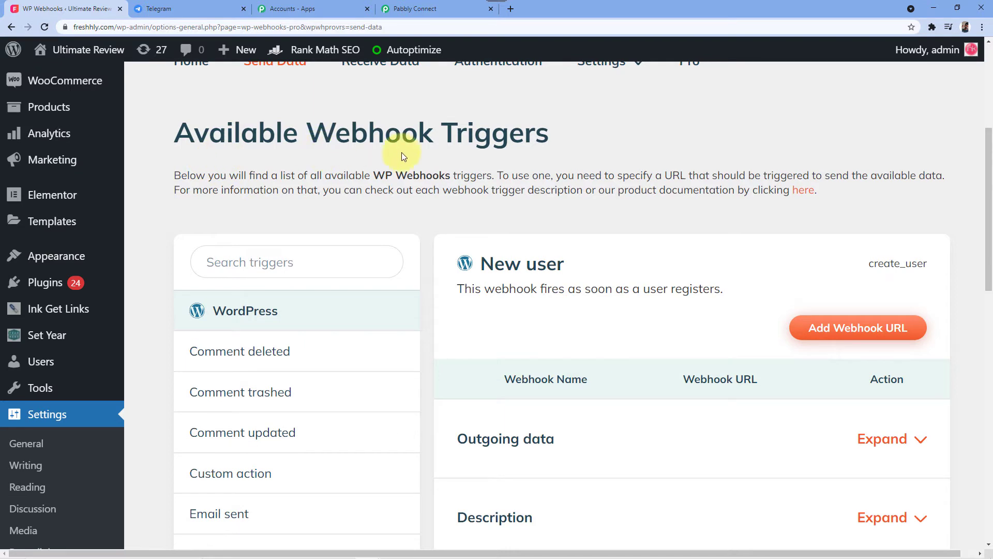
scroll(306, 170, "down", 2)
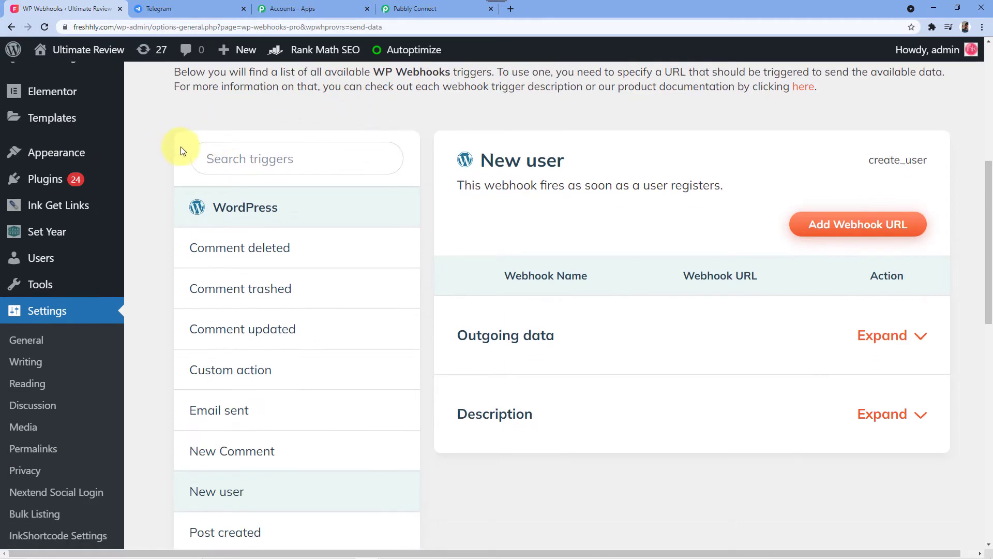
- Select the Post created trigger from the WordPress webhook triggers in WP Webhooks
scroll(156, 160, "down", 1)
scroll(169, 206, "down", 1)
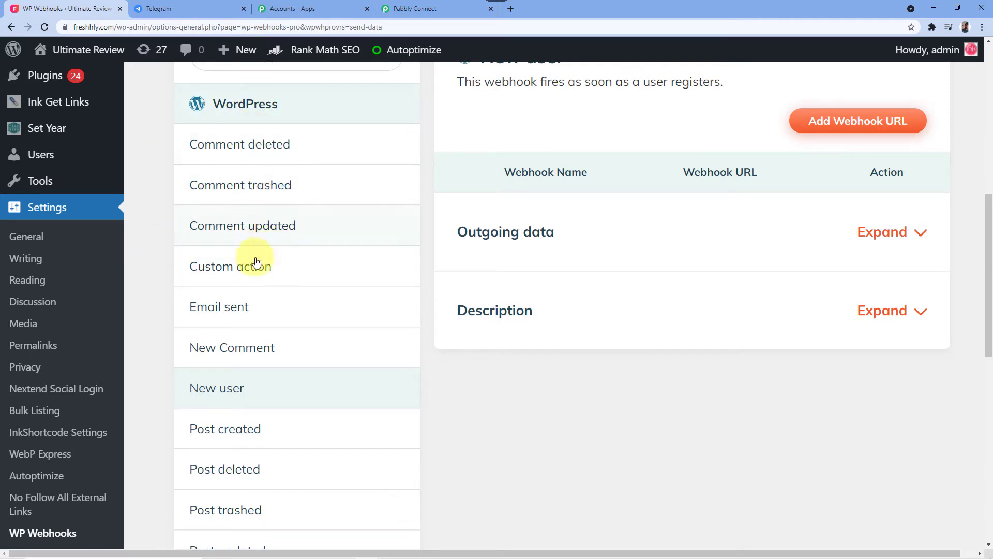
scroll(264, 261, "down", 1)
scroll(267, 264, "down", 1)
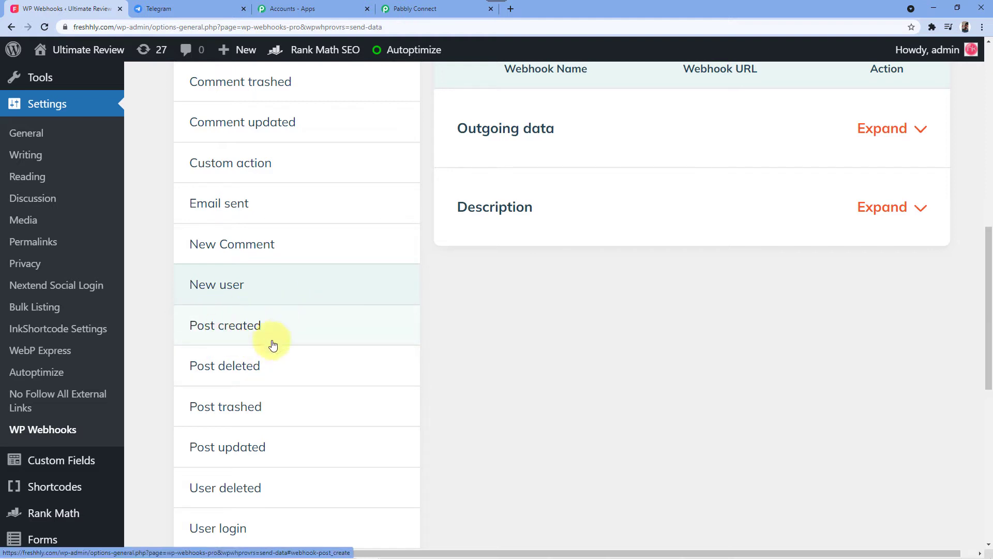
left_click(257, 330)
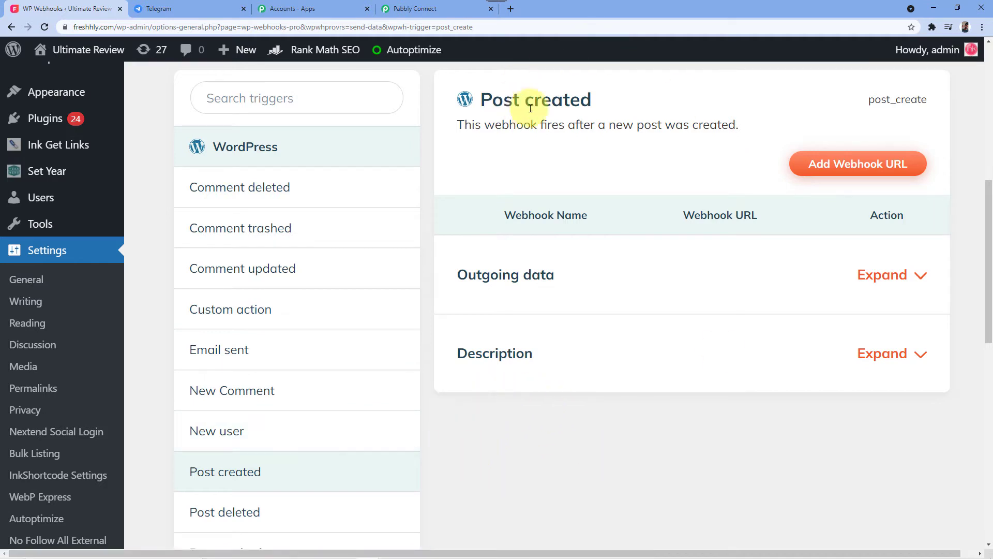
- Start adding a webhook URL for the Post created trigger and name the webhook "WordPress to Telegram"
left_click(859, 169)
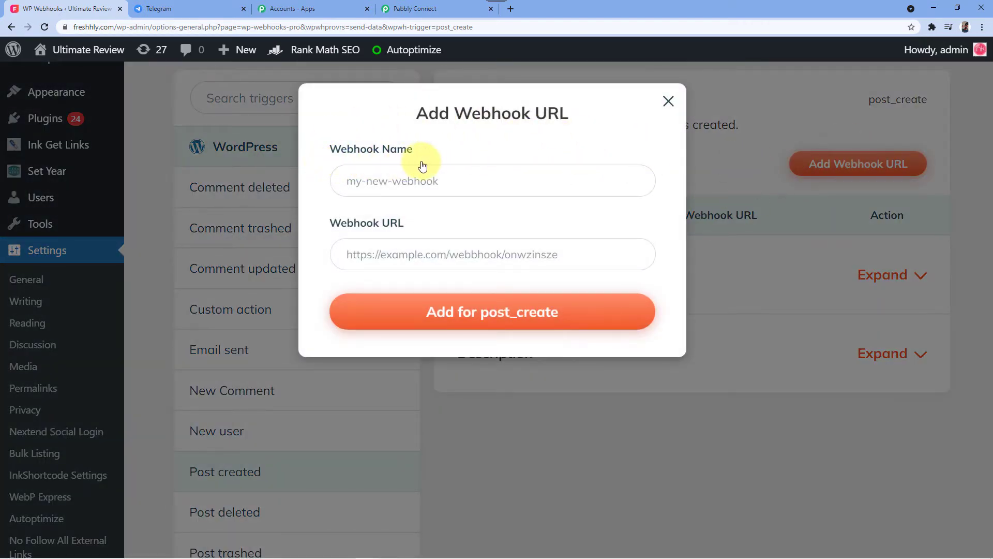
left_click(393, 181)
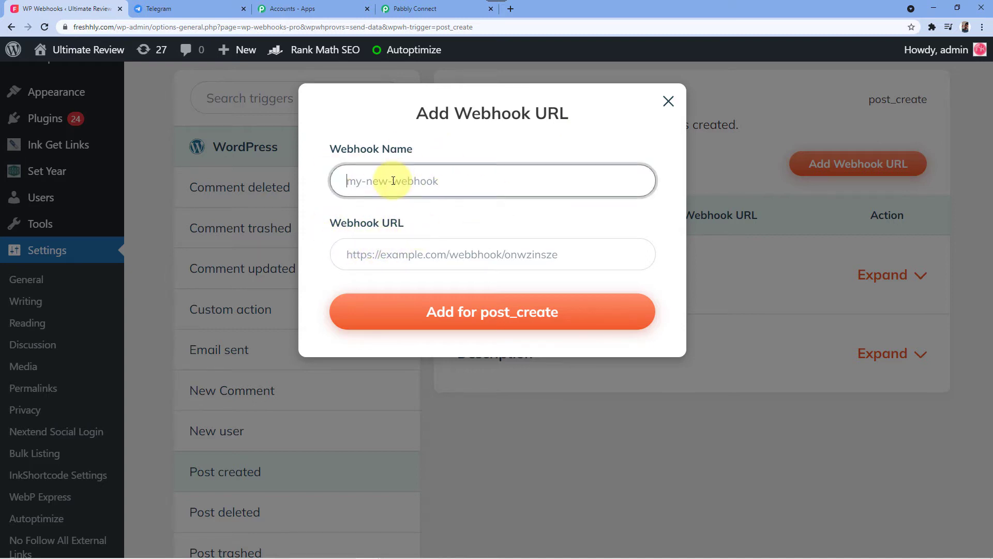
type("WordPress to Telegram")
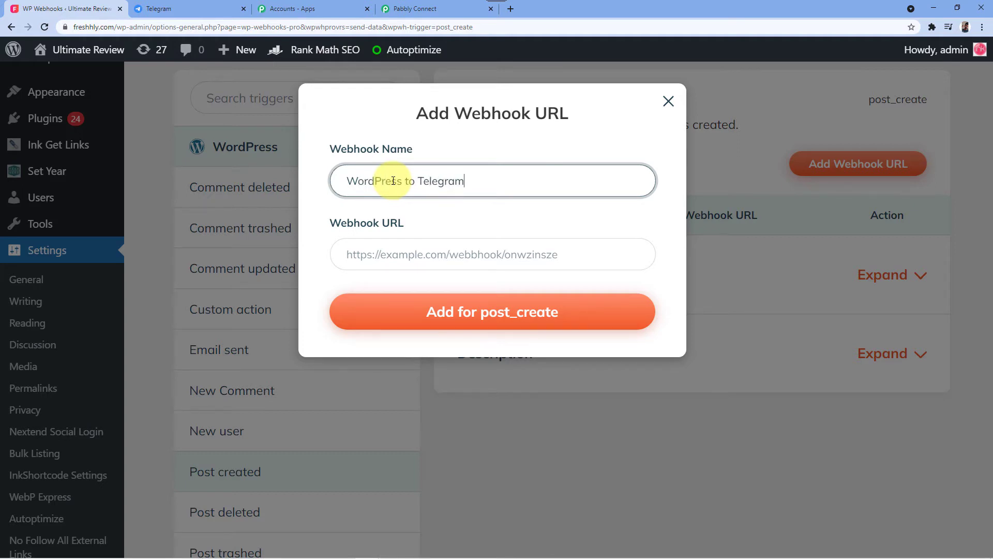
- Copy the webhook URL from the Pabbly Connect workflow, paste it as this webhook's URL and add it for post_create
left_click(373, 254)
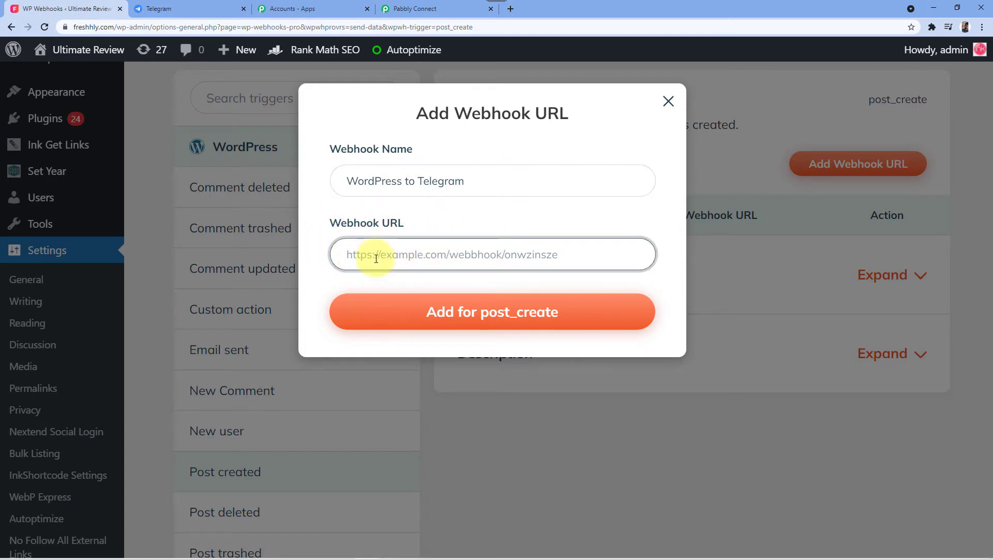
left_click(445, 8)
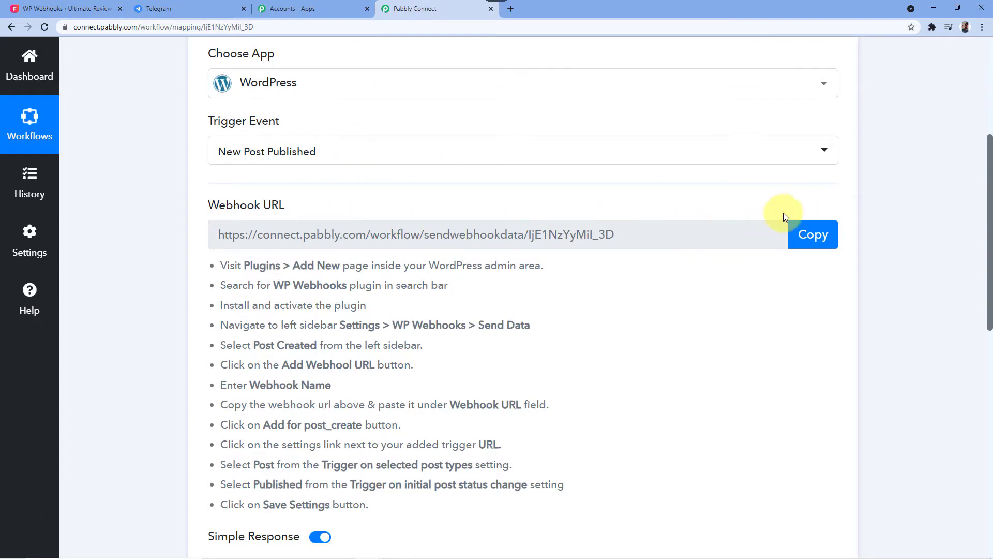
left_click(821, 235)
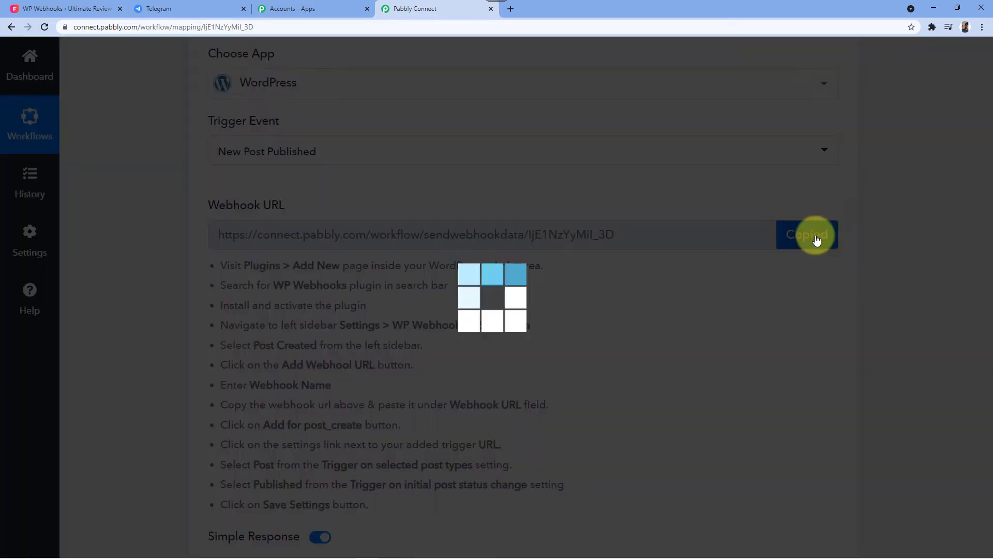
left_click(72, 9)
right_click(358, 250)
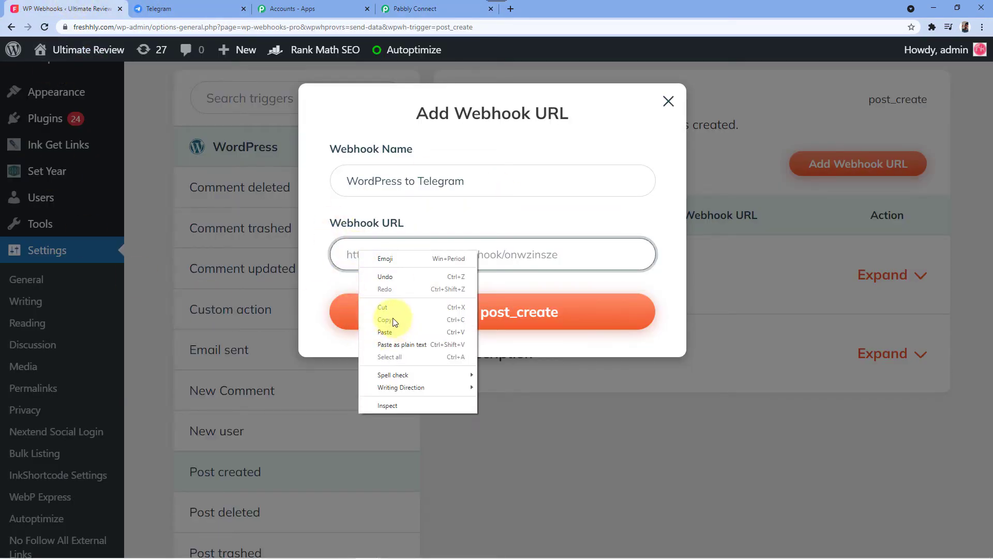
left_click(384, 332)
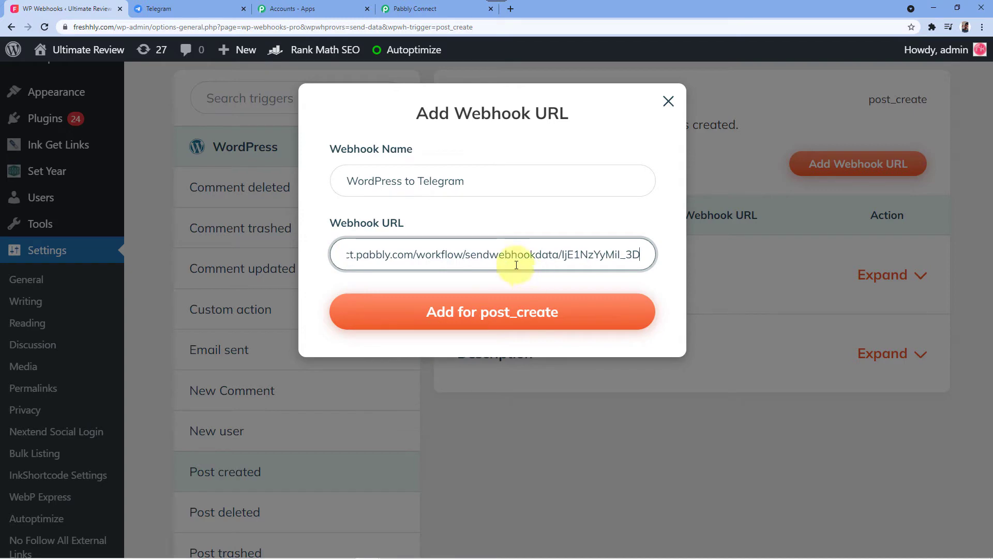
left_click(493, 318)
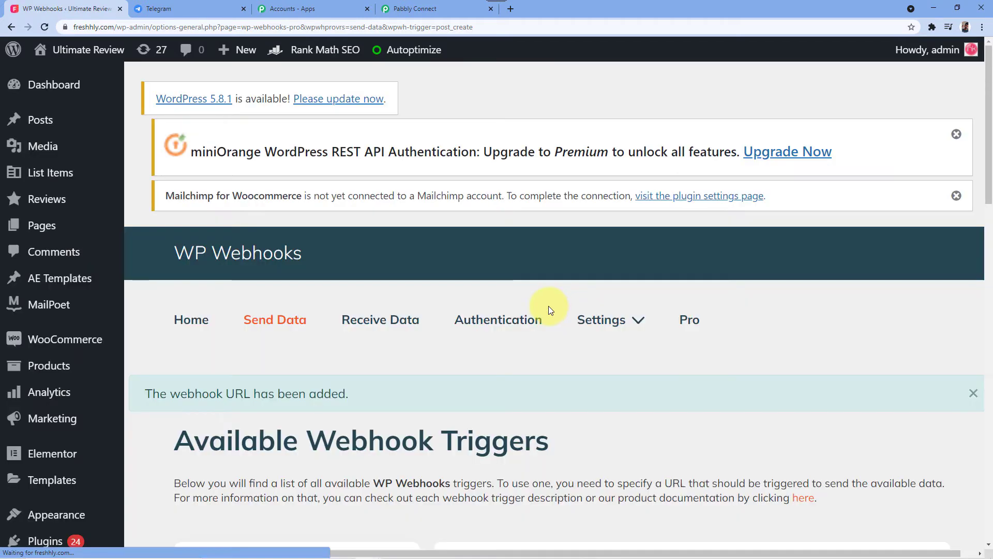
- Open the action settings of the wordpress-to-telegram webhook under the Post created trigger
scroll(652, 303, "down", 6)
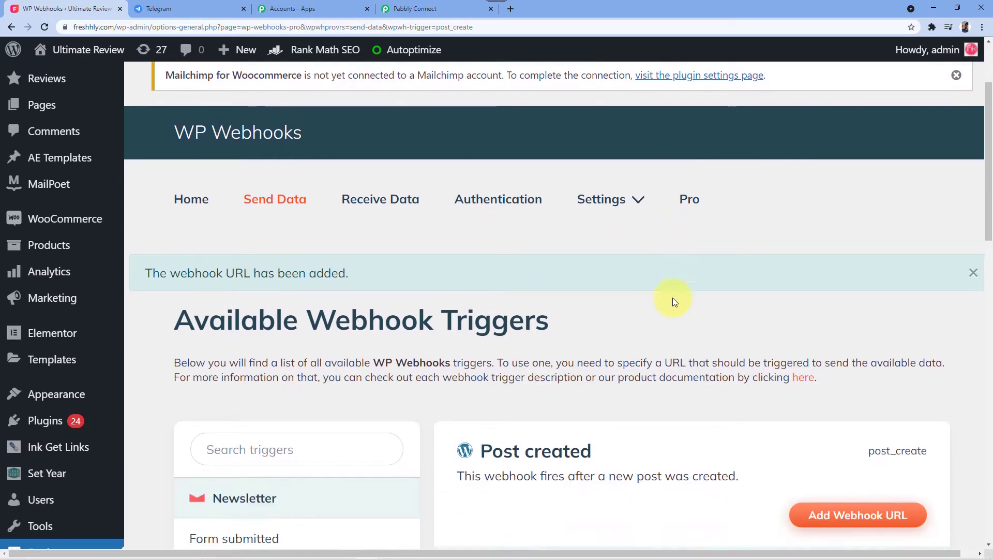
scroll(678, 266, "down", 2)
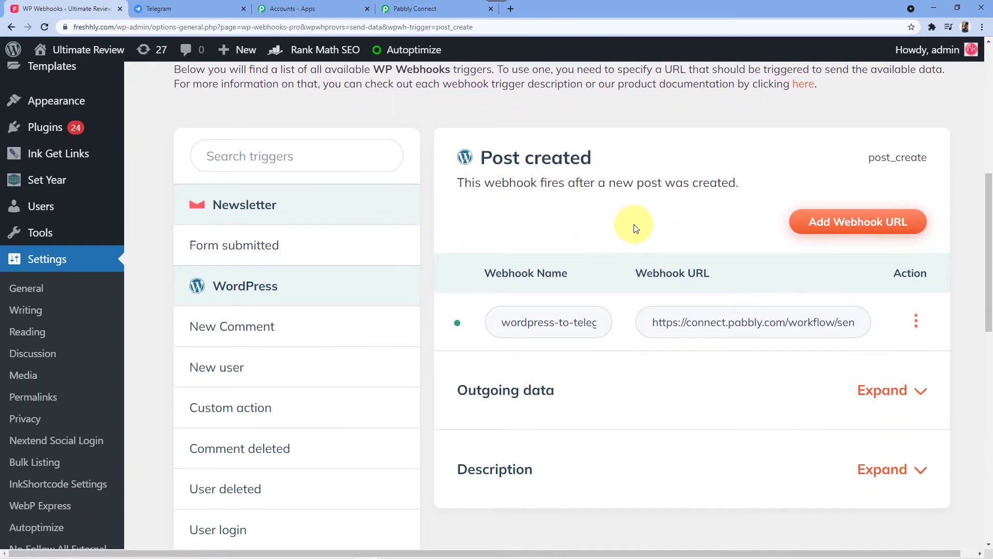
scroll(561, 211, "down", 1)
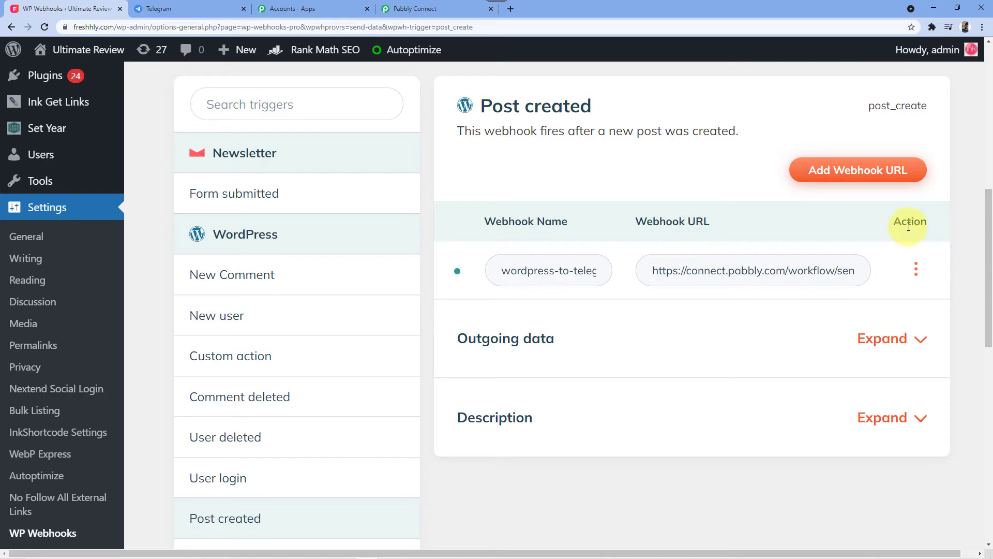
left_click(911, 274)
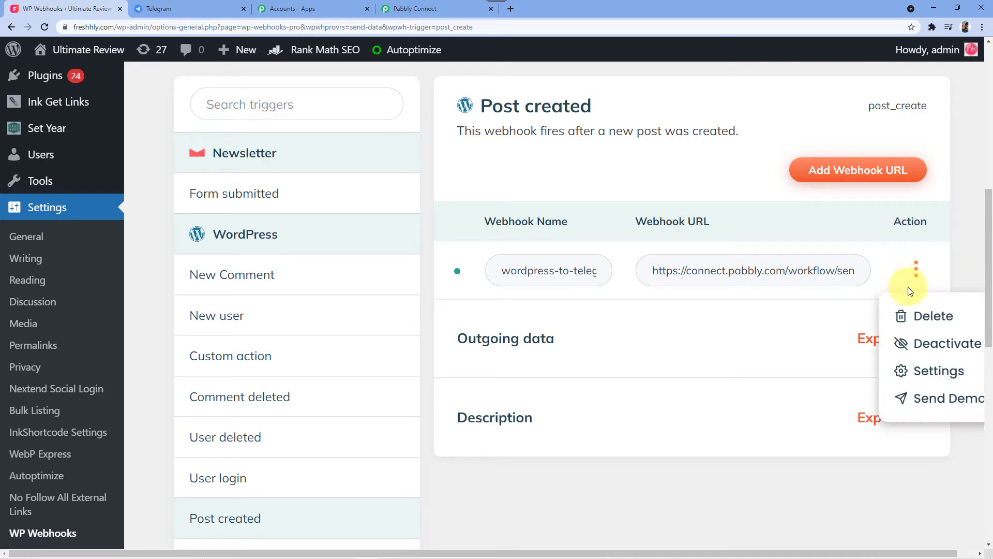
left_click(919, 373)
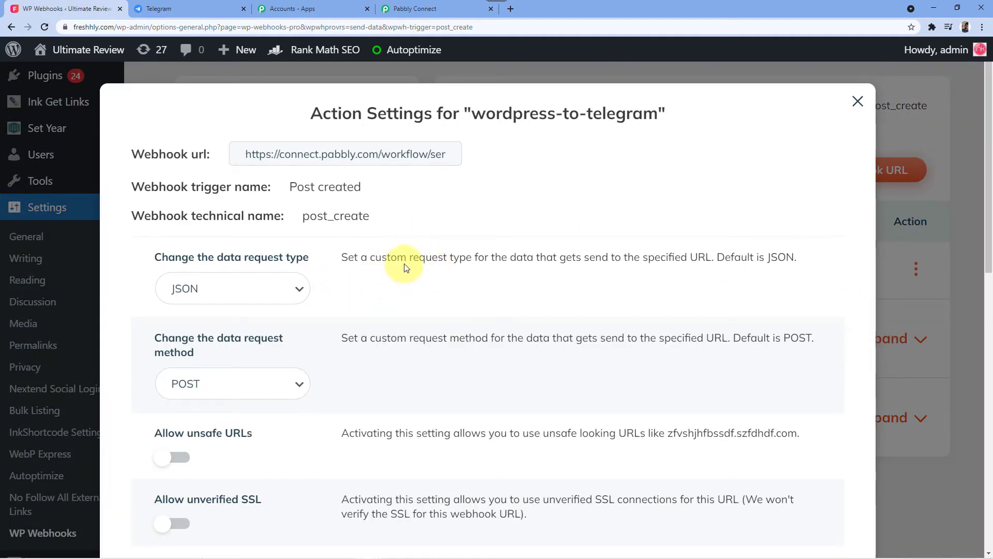
- Restrict the webhook's selected post types to Post
scroll(399, 276, "down", 6)
scroll(396, 268, "down", 5)
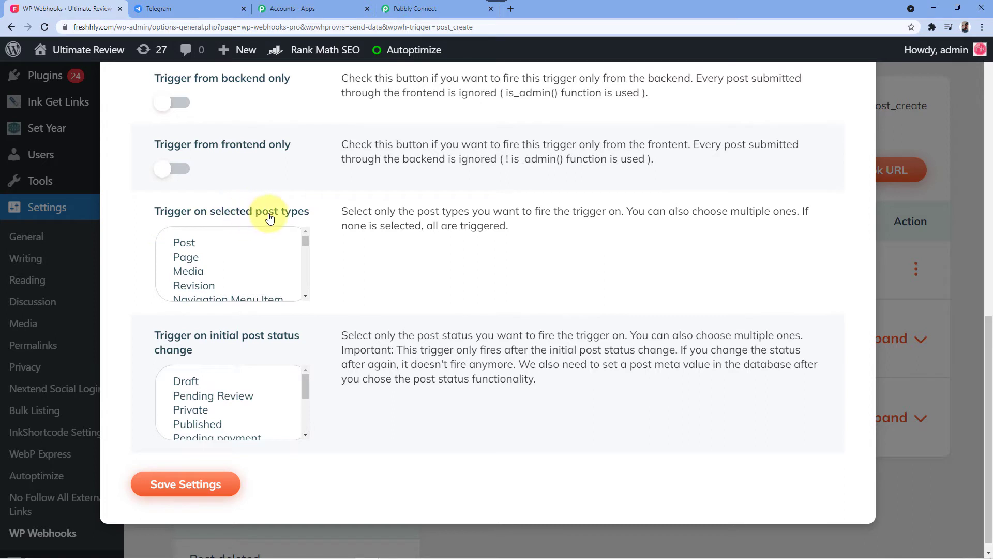
left_click(183, 243)
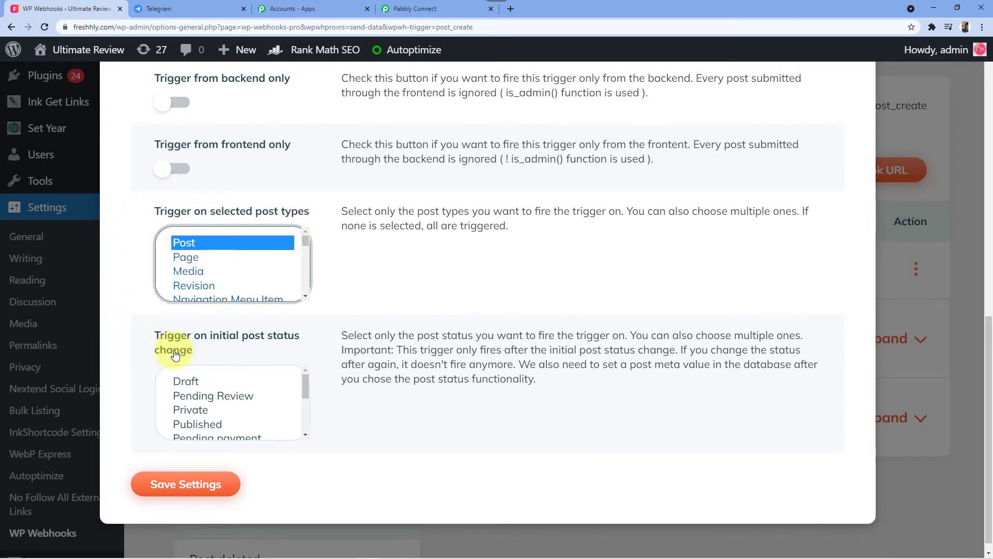
- Set the webhook to trigger on the initial post status Published, then save and close its action settings
scroll(151, 341, "down", 1)
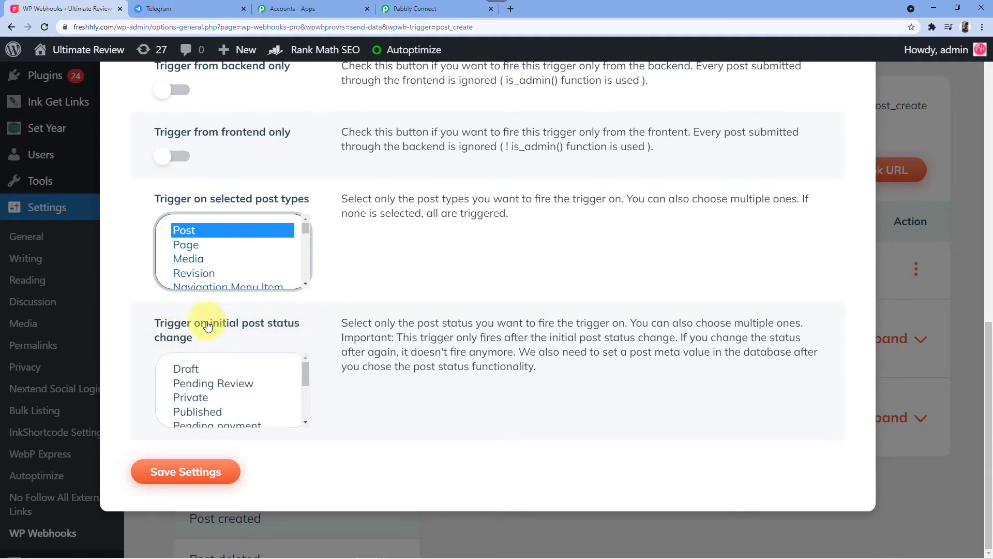
scroll(233, 364, "down", 2)
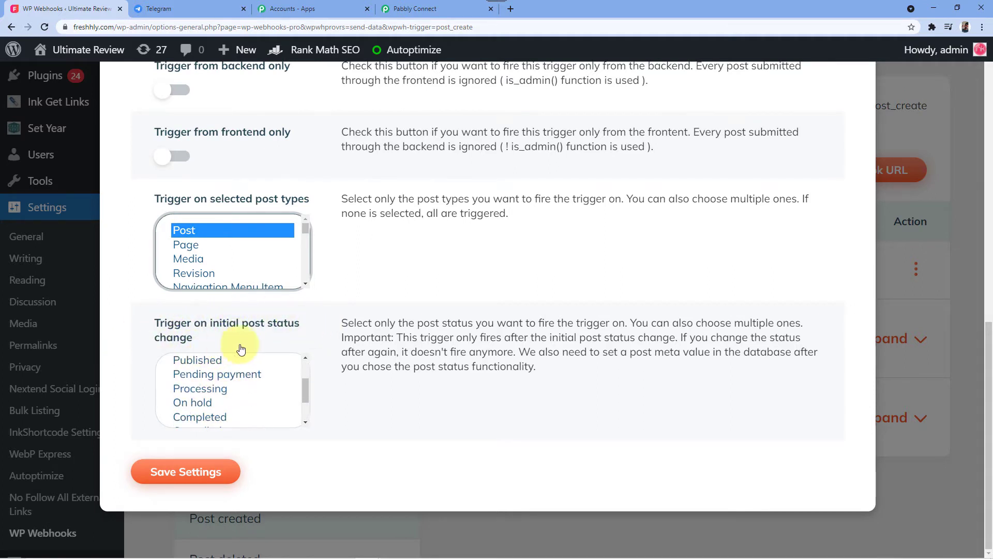
scroll(179, 372, "up", 2)
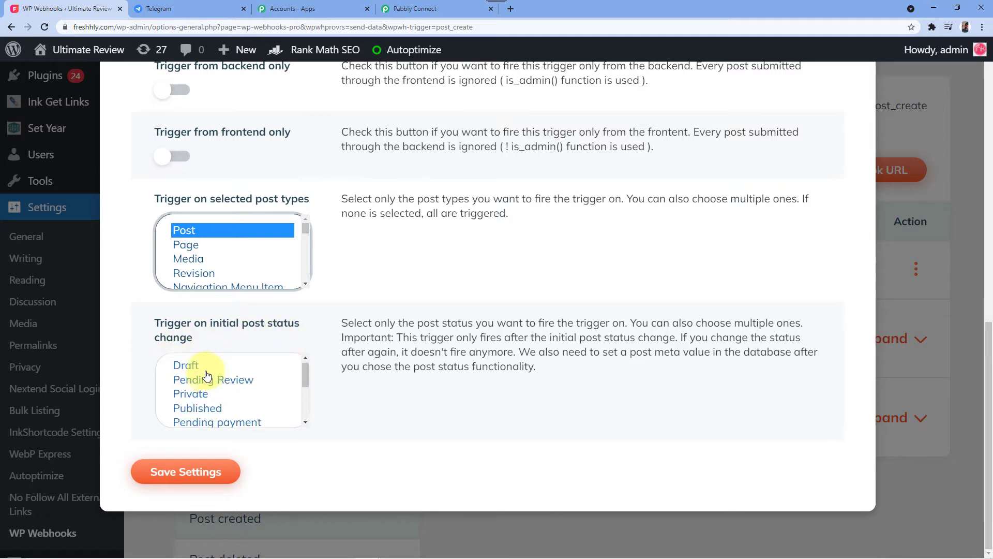
left_click(196, 413)
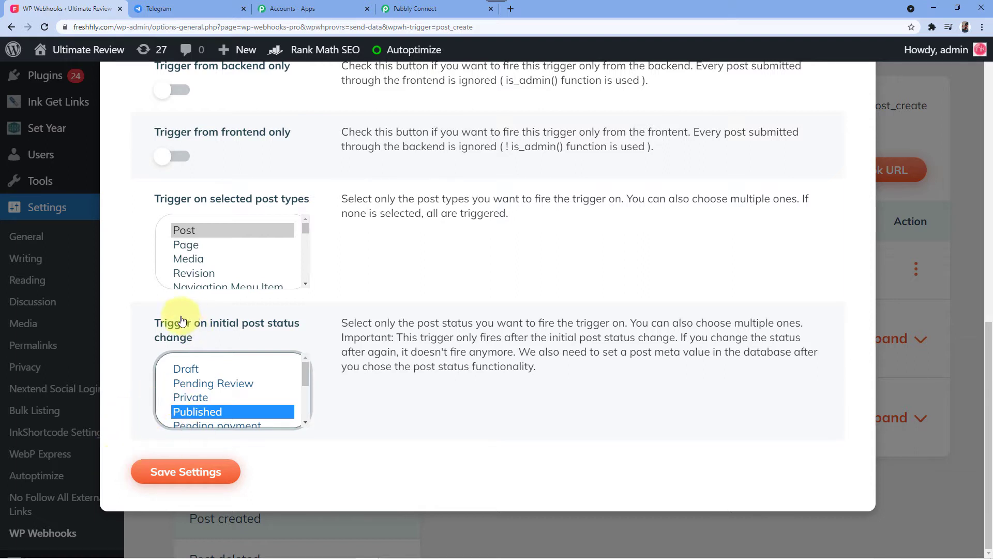
left_click(186, 473)
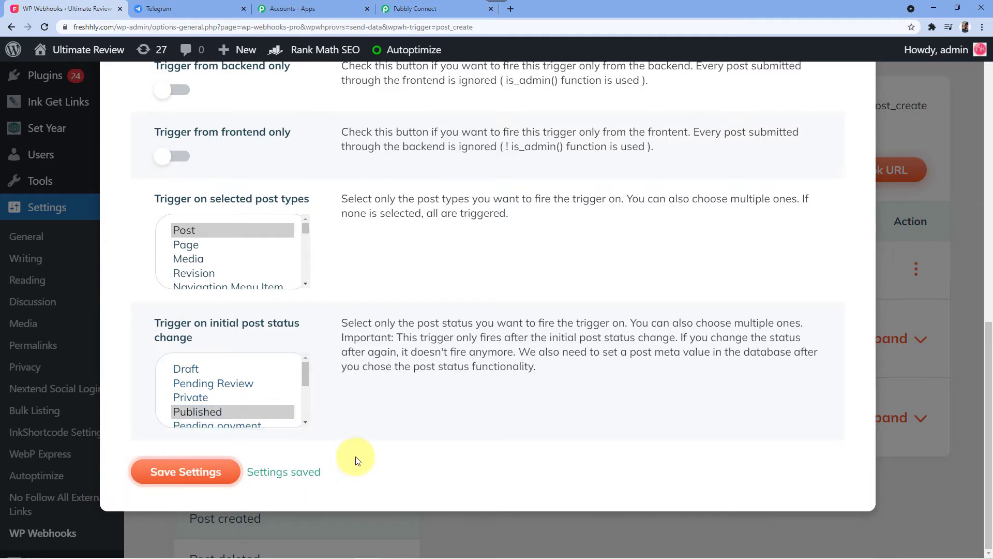
scroll(792, 262, "up", 4)
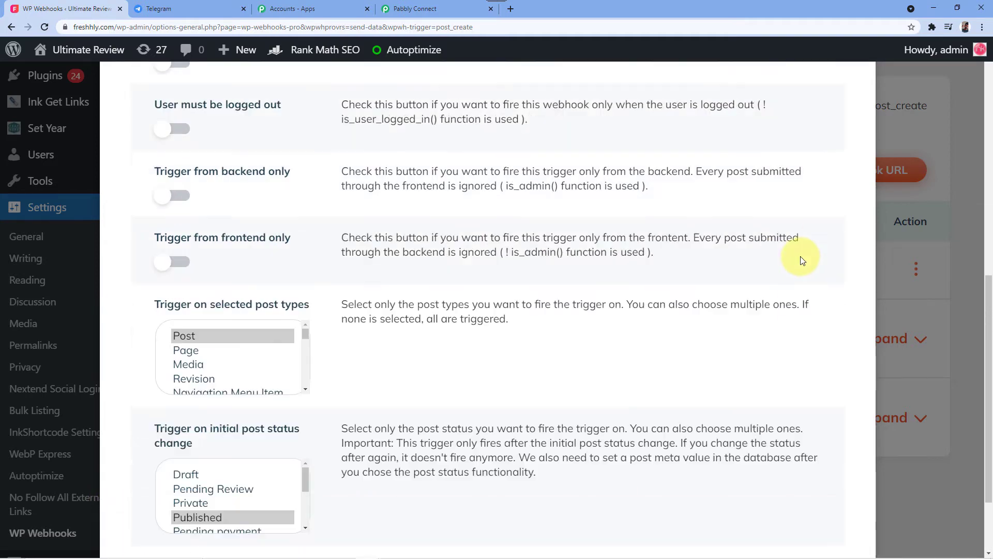
scroll(795, 272, "up", 7)
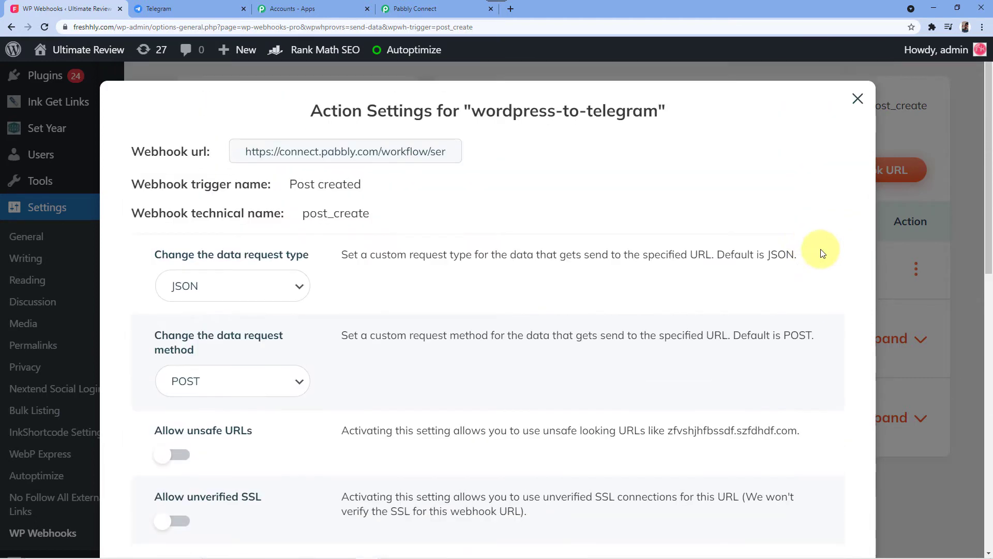
left_click(857, 101)
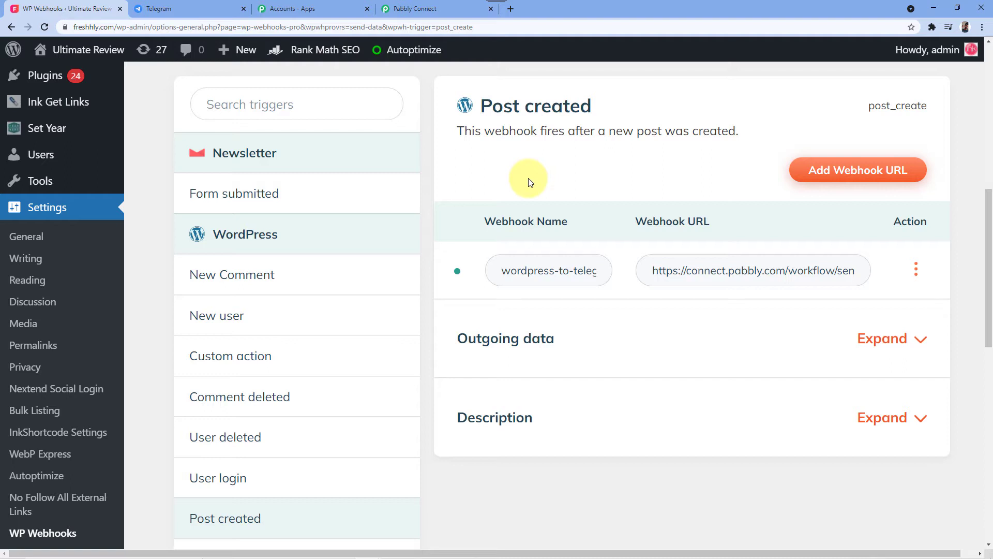
- Switch to the Pabbly Connect workflow and check the webhook response status and note below the setup instructions
mouse_move(104, 180)
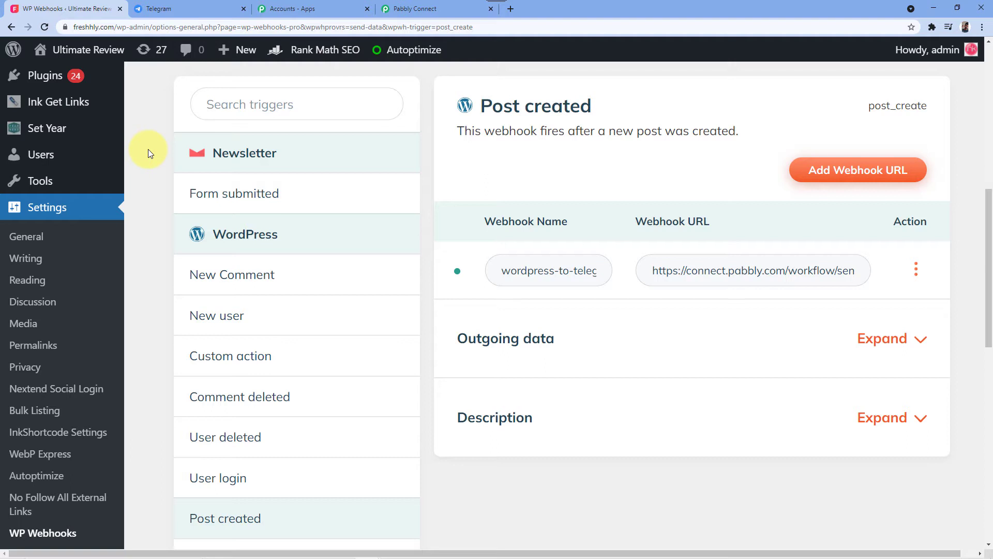
left_click(444, 9)
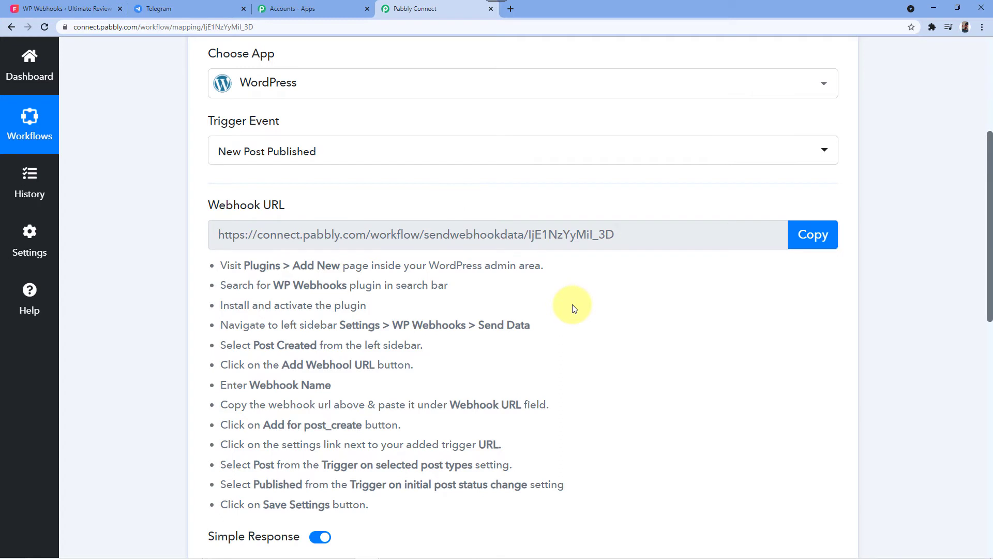
scroll(592, 295, "down", 4)
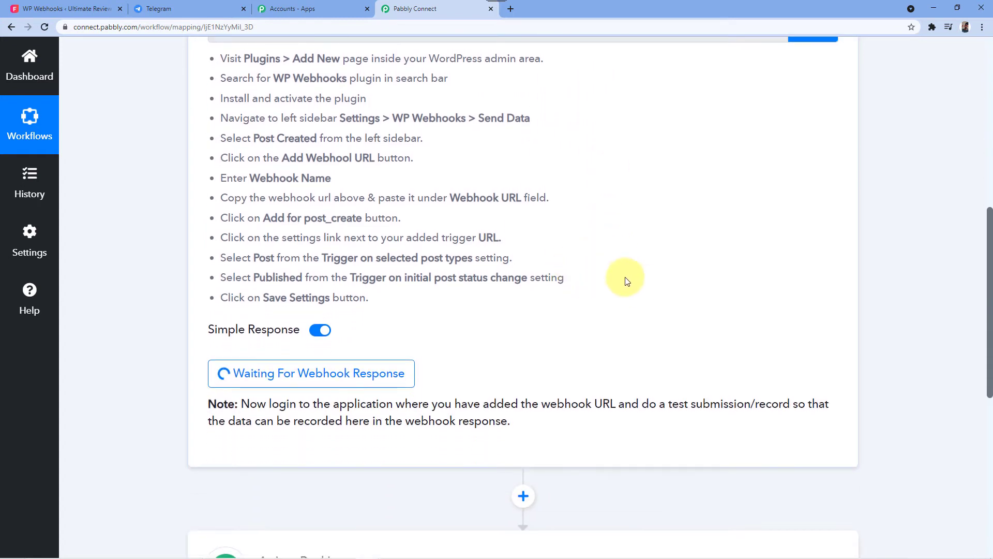
scroll(617, 289, "down", 1)
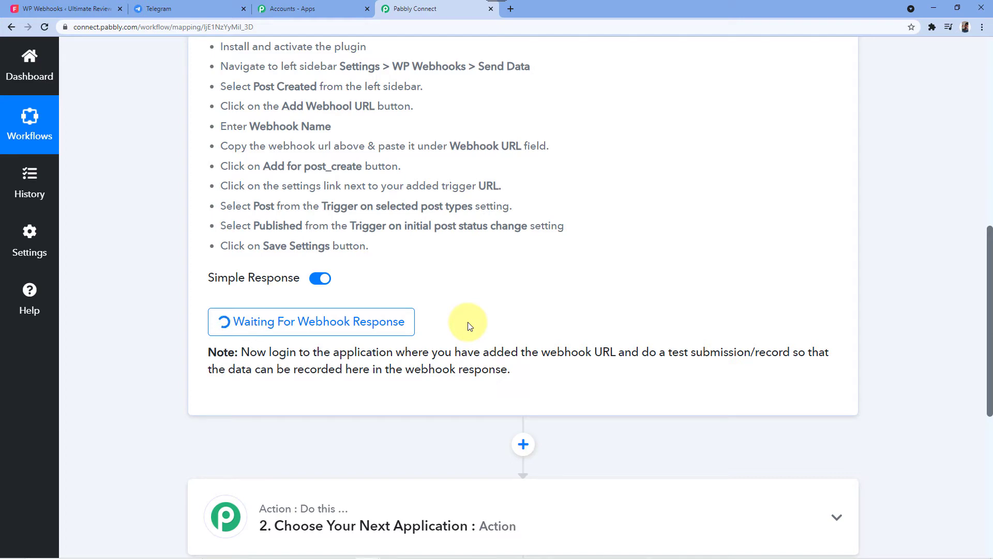
- Switch to the WordPress admin and start a new post
left_click(75, 8)
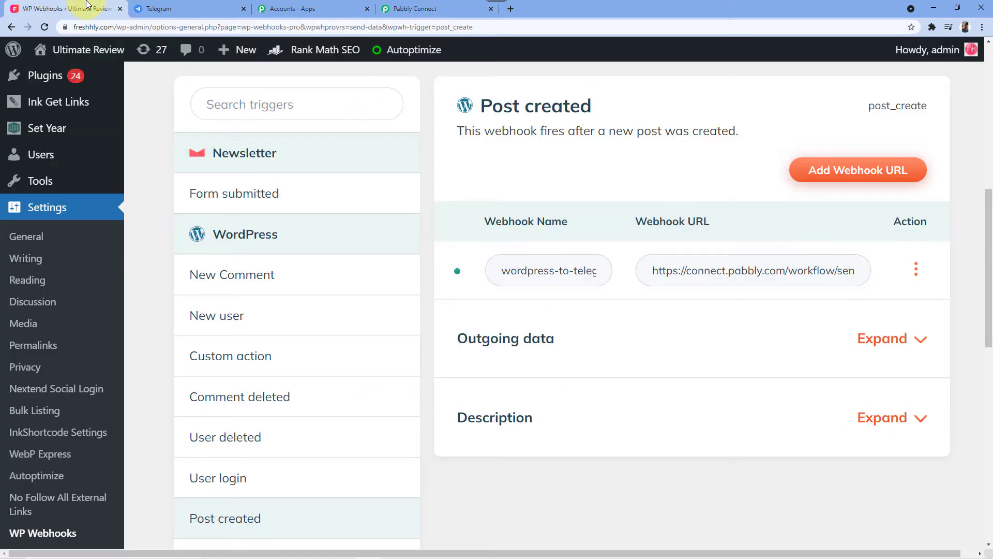
scroll(120, 163, "up", 5)
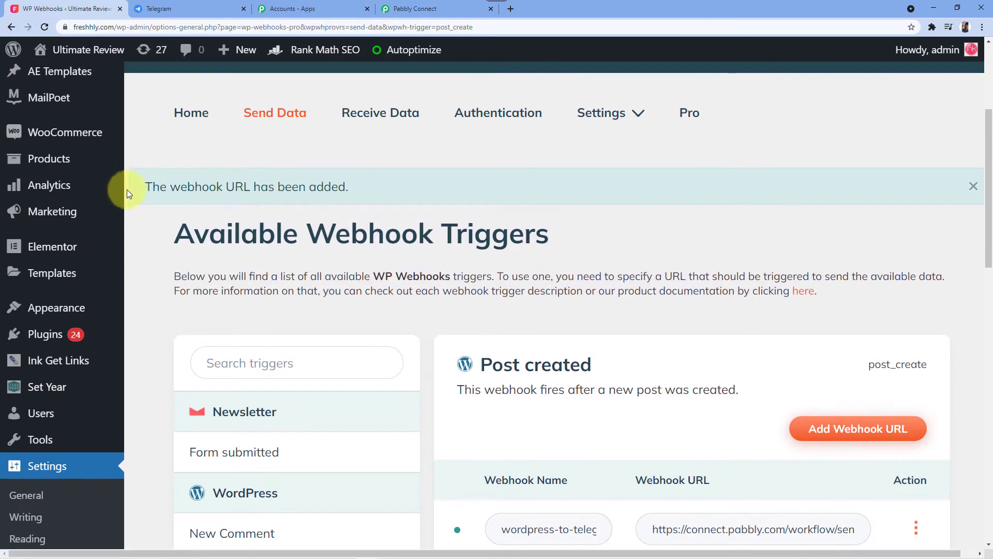
scroll(126, 235, "up", 1)
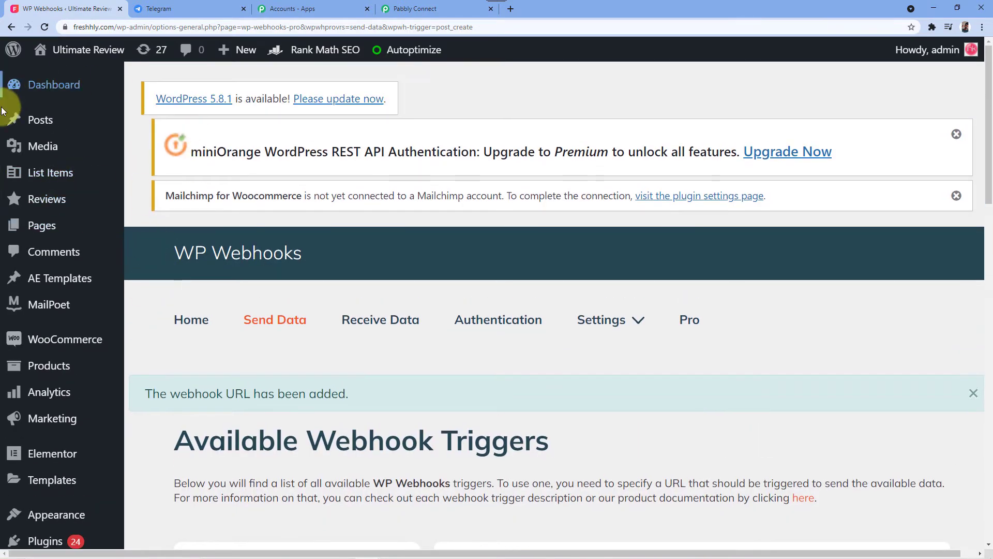
mouse_move(40, 123)
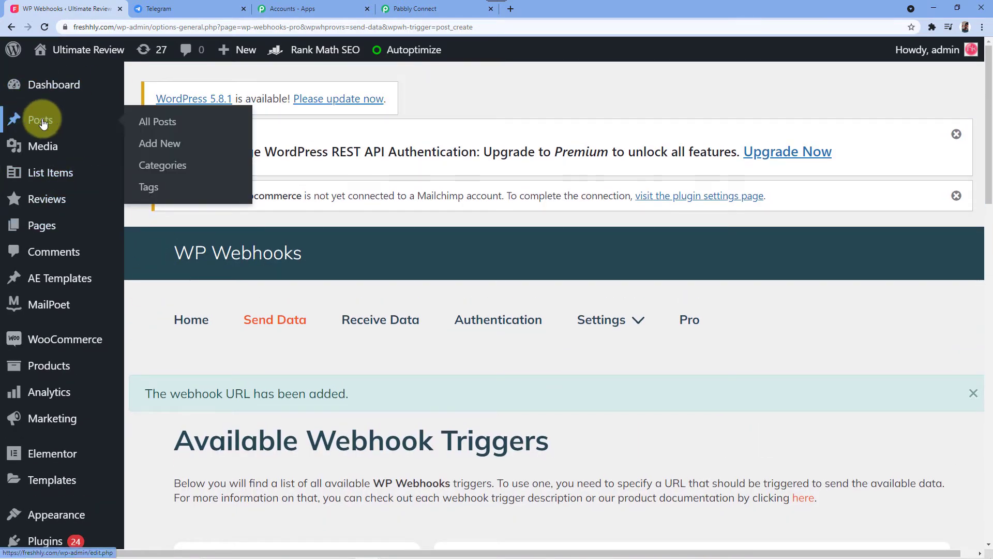
left_click(172, 149)
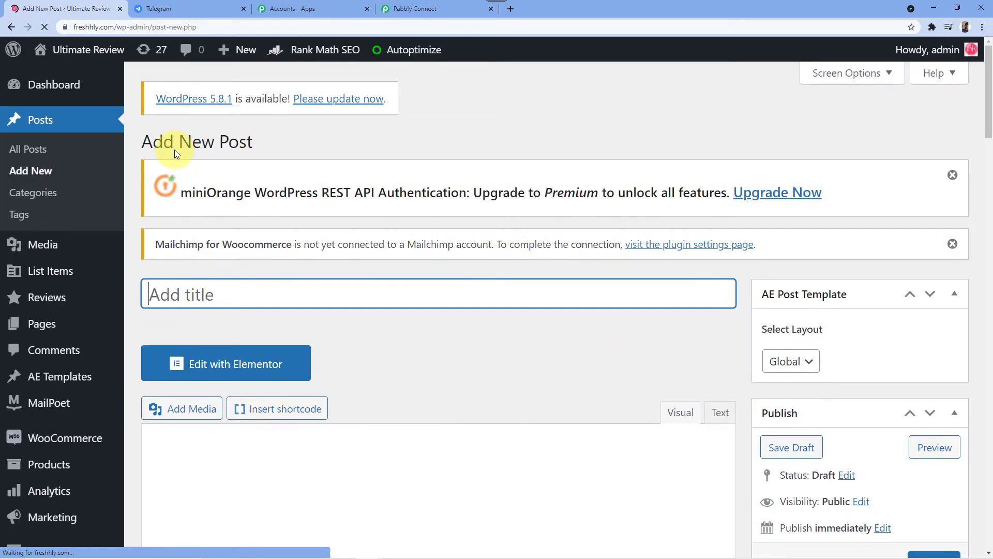
scroll(325, 293, "down", 1)
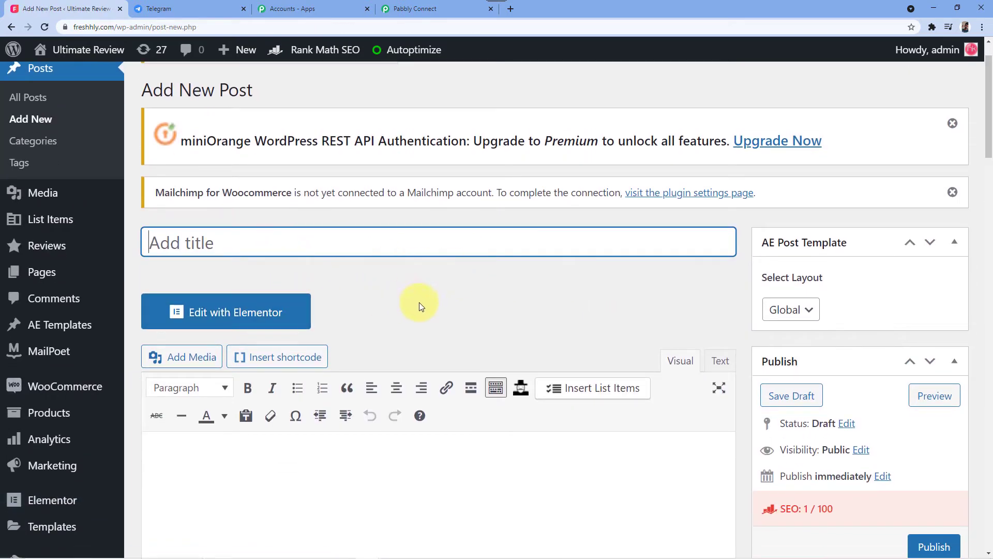
scroll(438, 253, "down", 2)
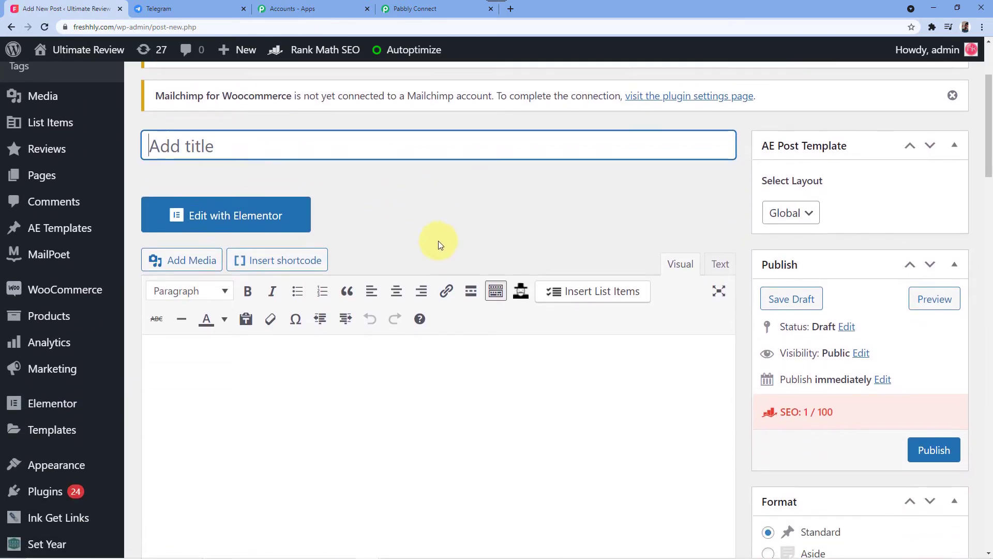
scroll(417, 239, "up", 2)
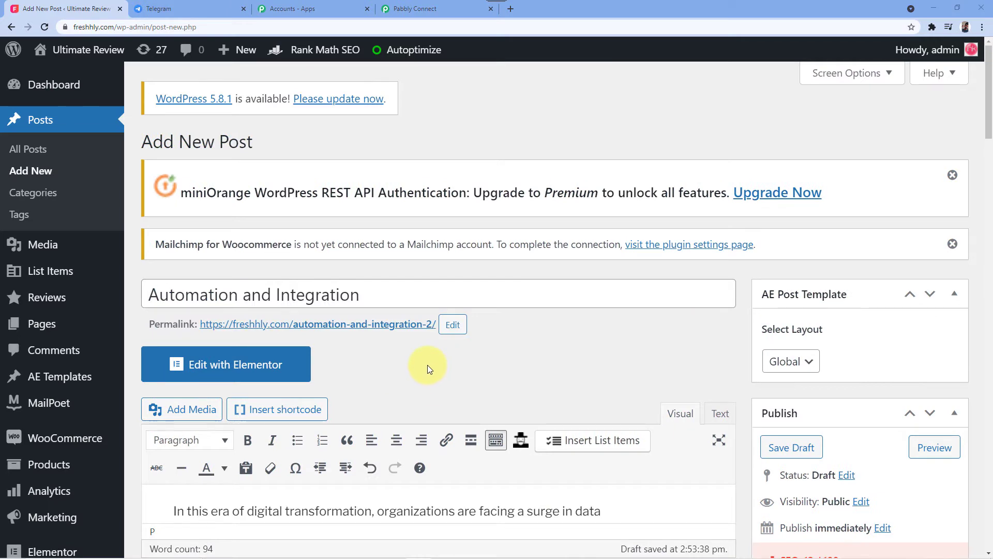
- Check the title, body text and featured image of the "Automation and Integration" draft, and publish the post
scroll(366, 361, "down", 1)
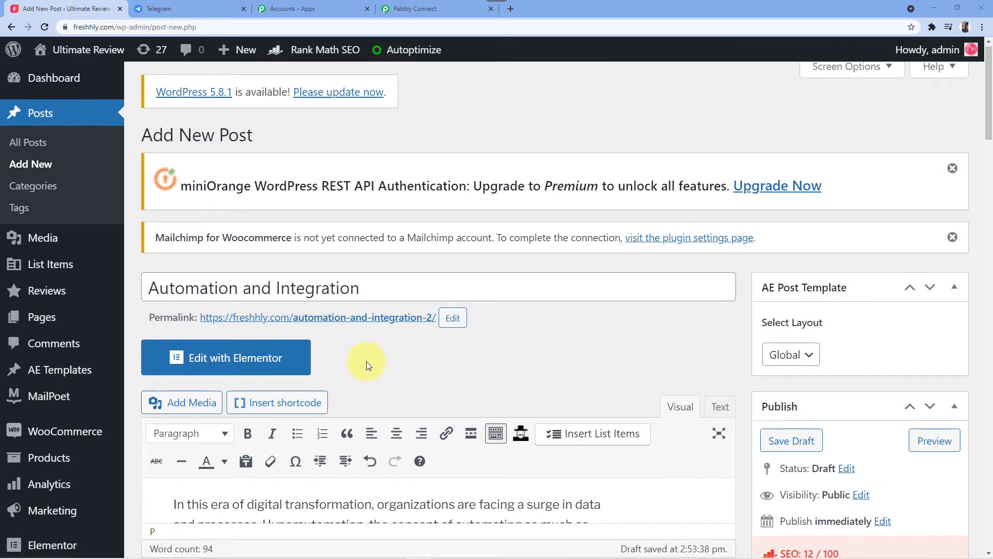
scroll(367, 361, "down", 1)
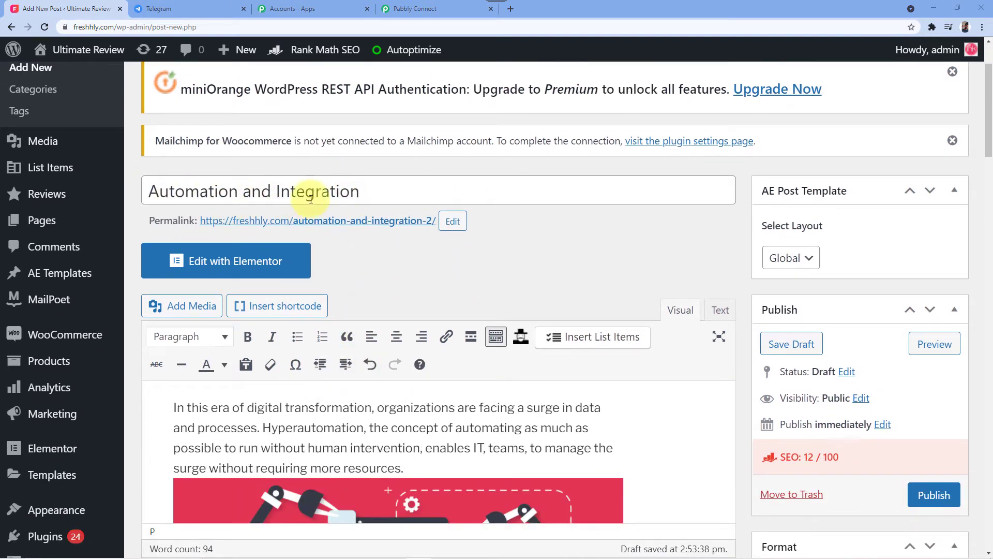
scroll(414, 195, "down", 3)
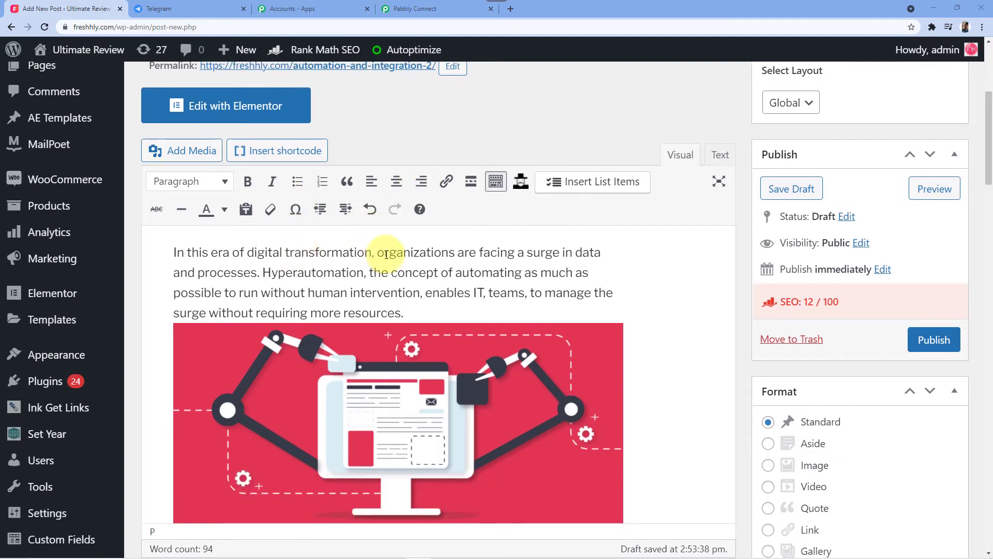
scroll(380, 254, "down", 2)
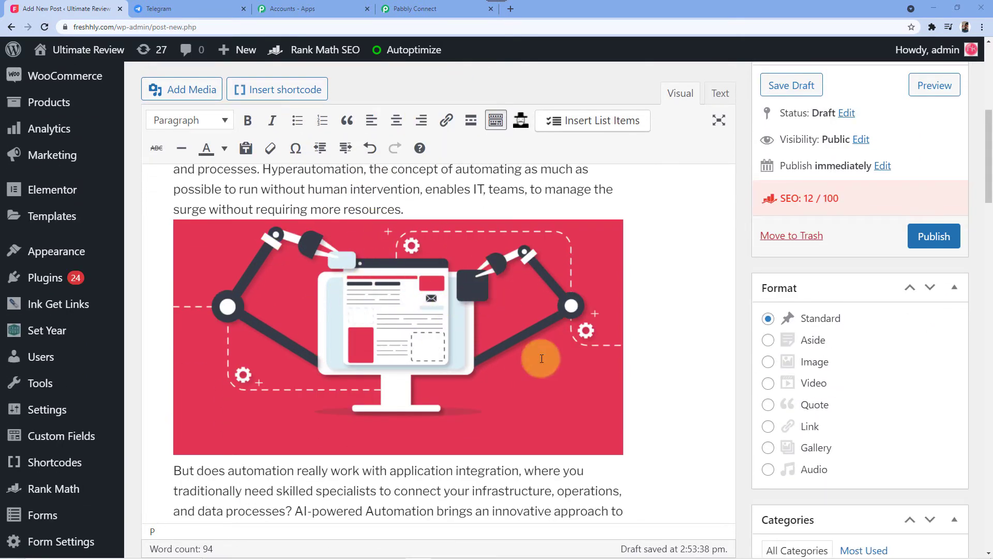
scroll(506, 357, "down", 9)
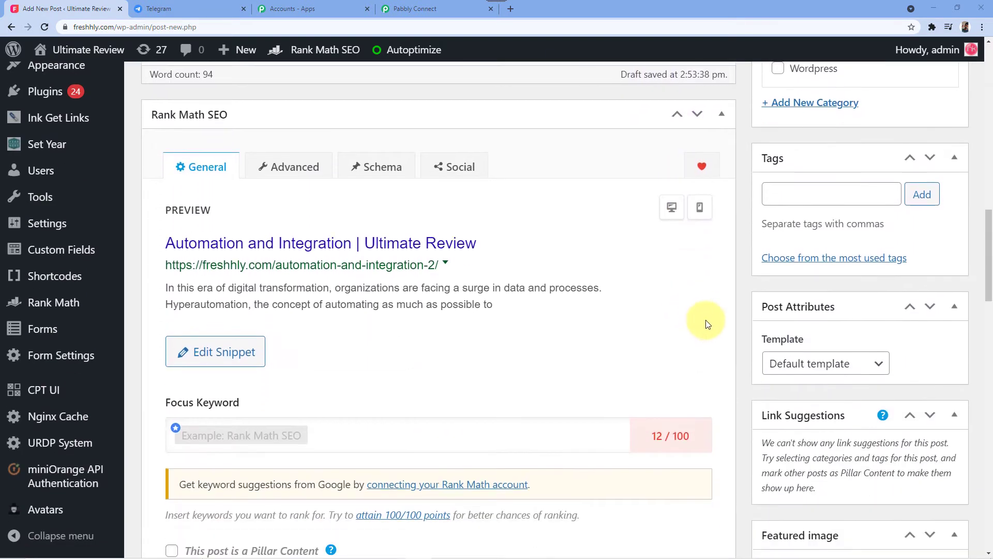
scroll(705, 325, "down", 5)
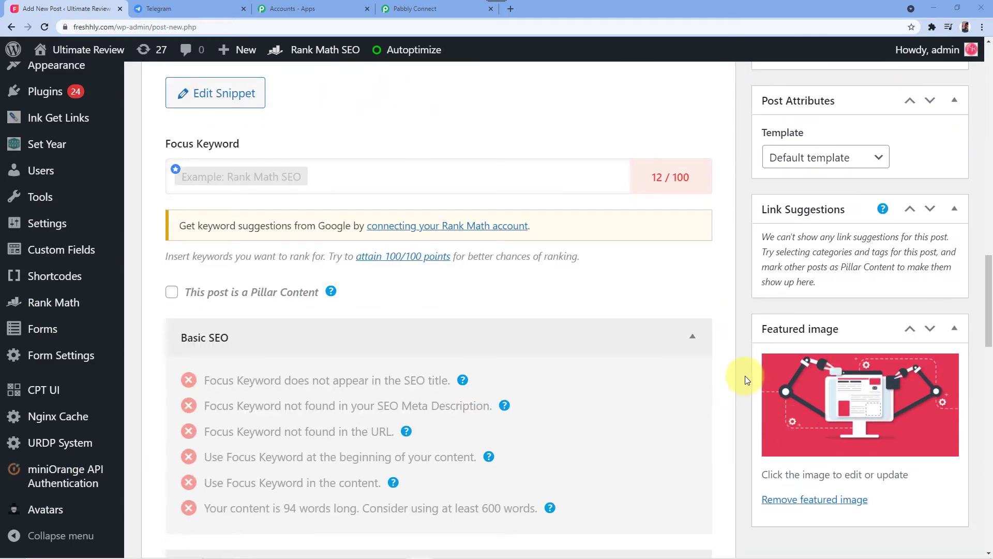
scroll(734, 347, "up", 14)
scroll(735, 347, "up", 5)
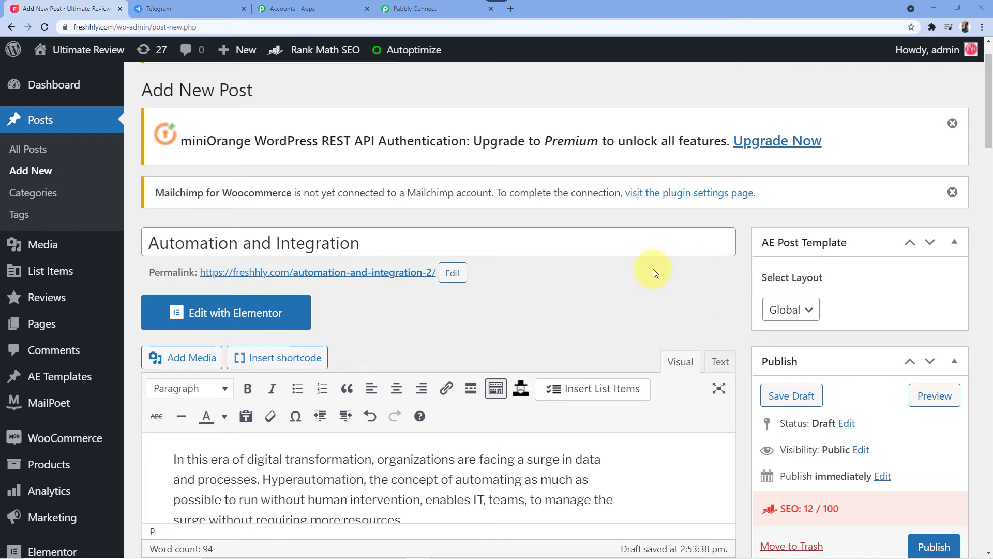
scroll(649, 262, "down", 2)
left_click(934, 443)
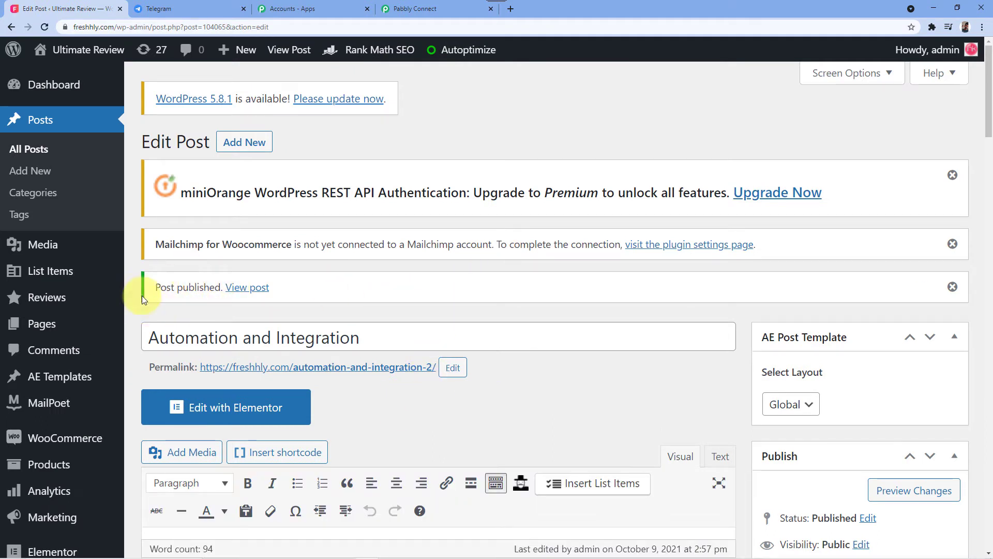
- Open the published post in a new tab and look over its title, text and image
right_click(261, 288)
left_click(275, 294)
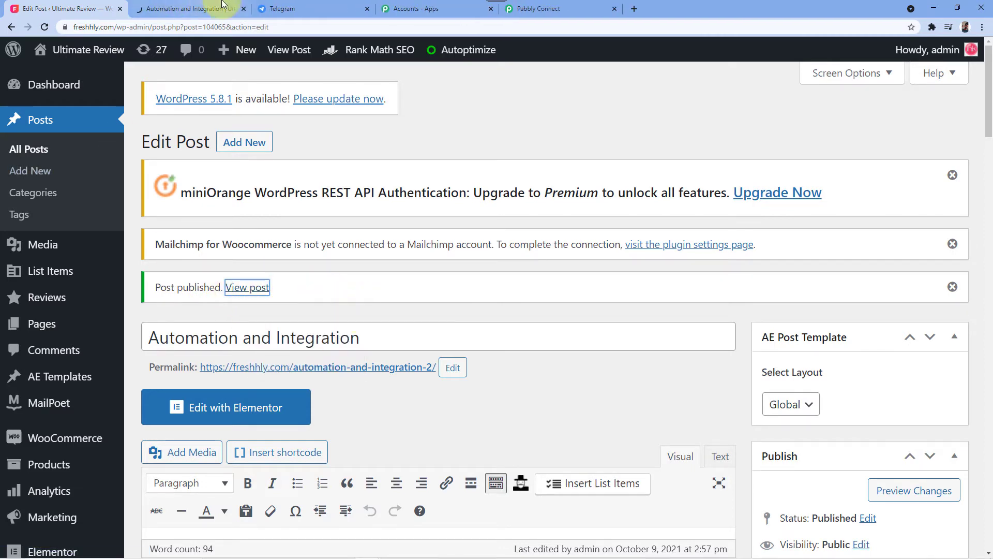
left_click(206, 8)
scroll(294, 155, "down", 2)
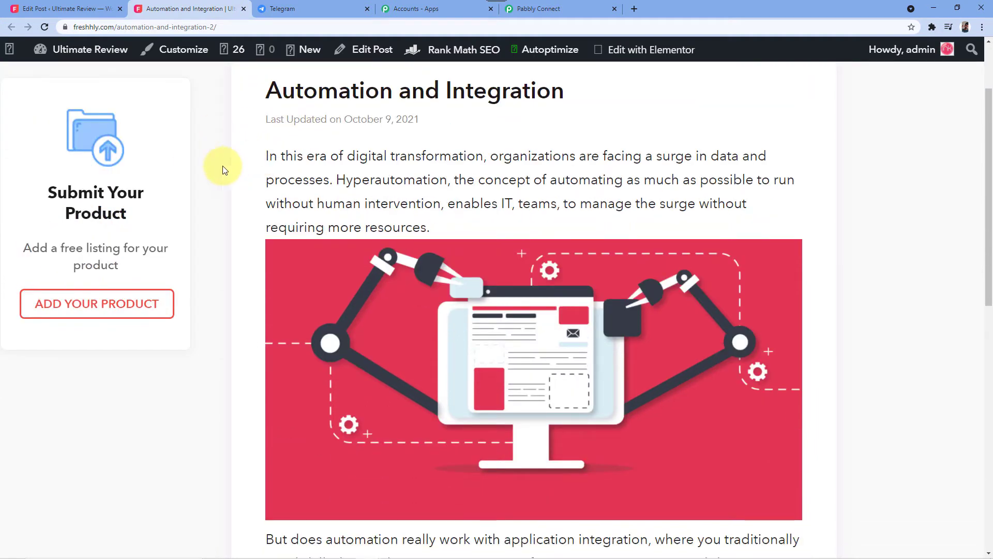
scroll(231, 204, "down", 1)
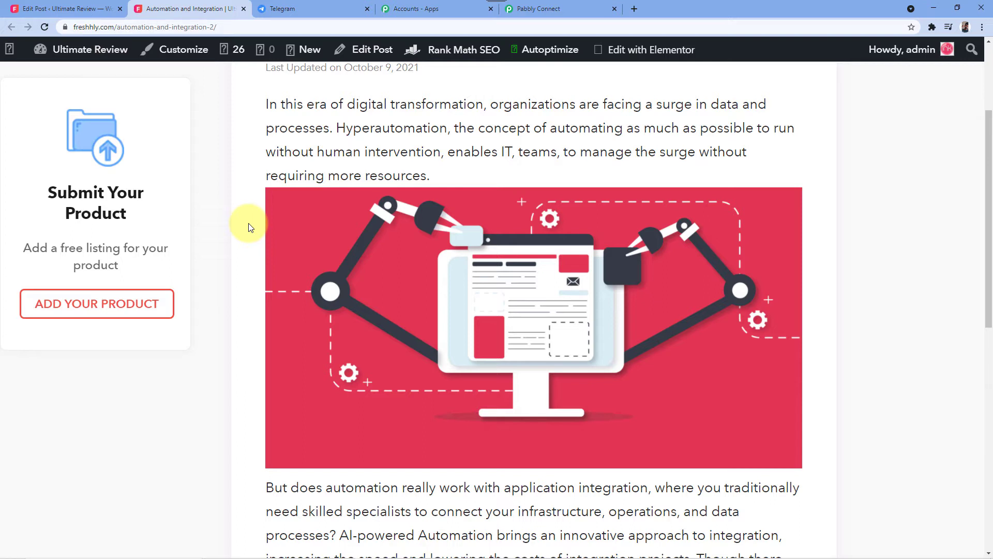
- Switch to the Pabbly Connect workflow and examine the first post fields of the received webhook response
left_click(572, 7)
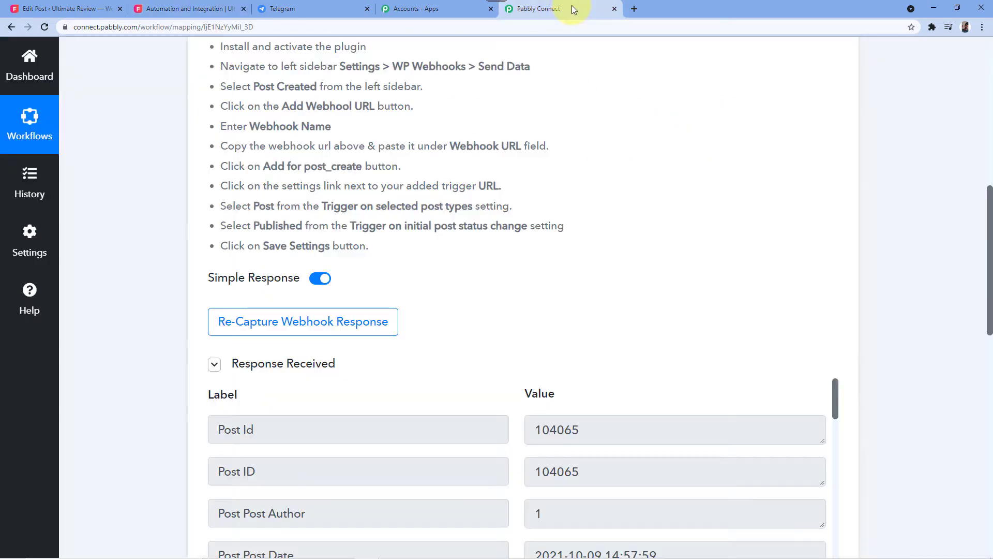
scroll(541, 221, "down", 3)
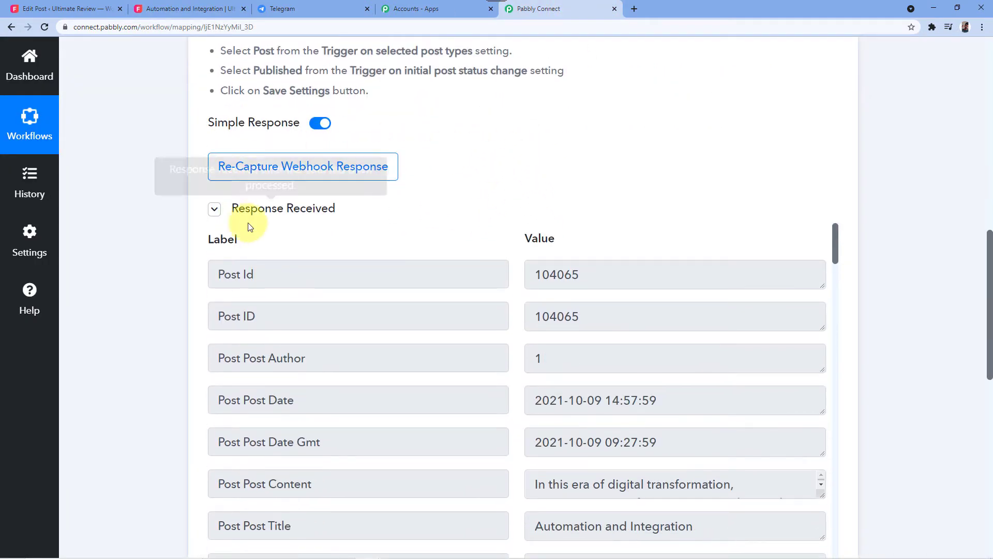
scroll(484, 207, "down", 2)
scroll(500, 206, "down", 3)
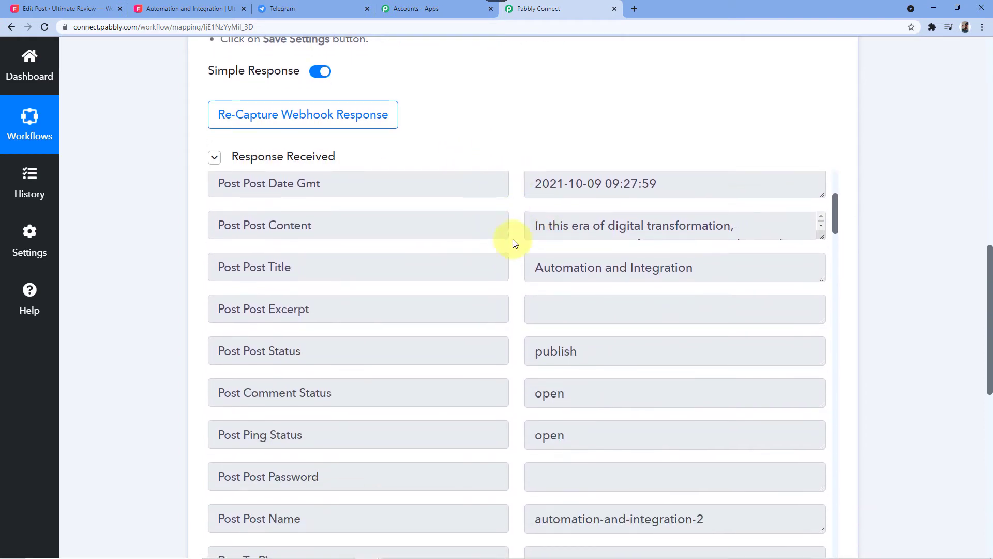
- Compare the Post Post Title value in the webhook response with the title on the published post page
left_click(163, 9)
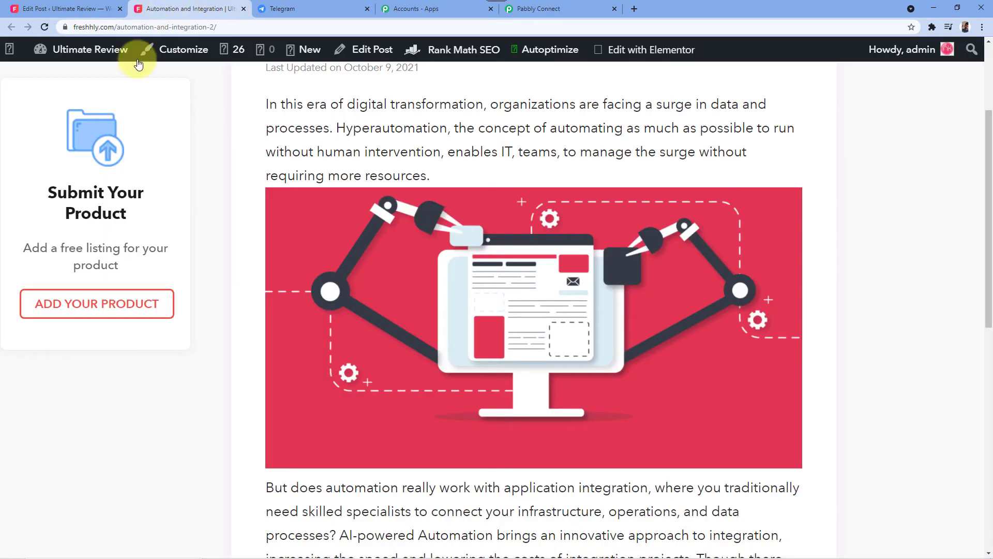
scroll(248, 155, "up", 2)
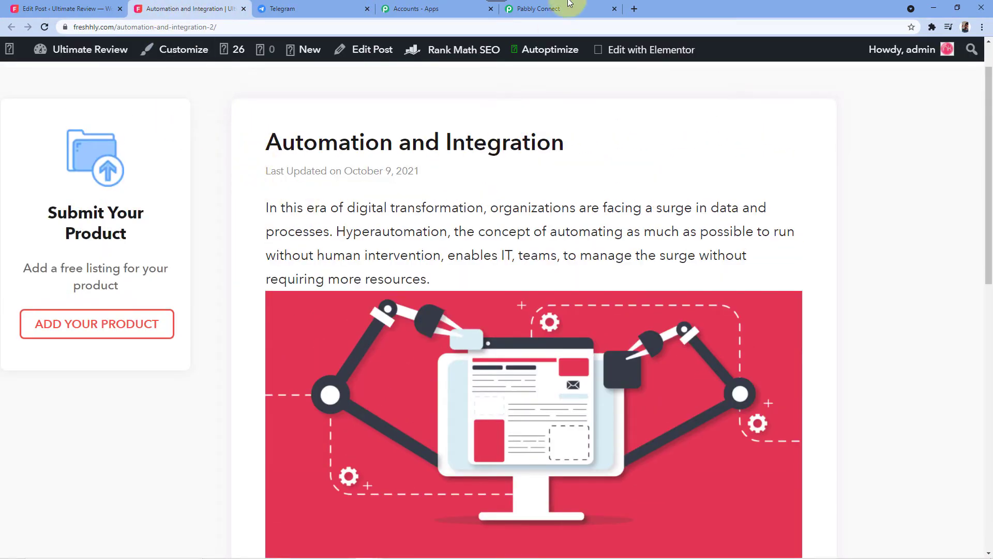
left_click(538, 9)
left_click_drag(536, 267, 714, 272)
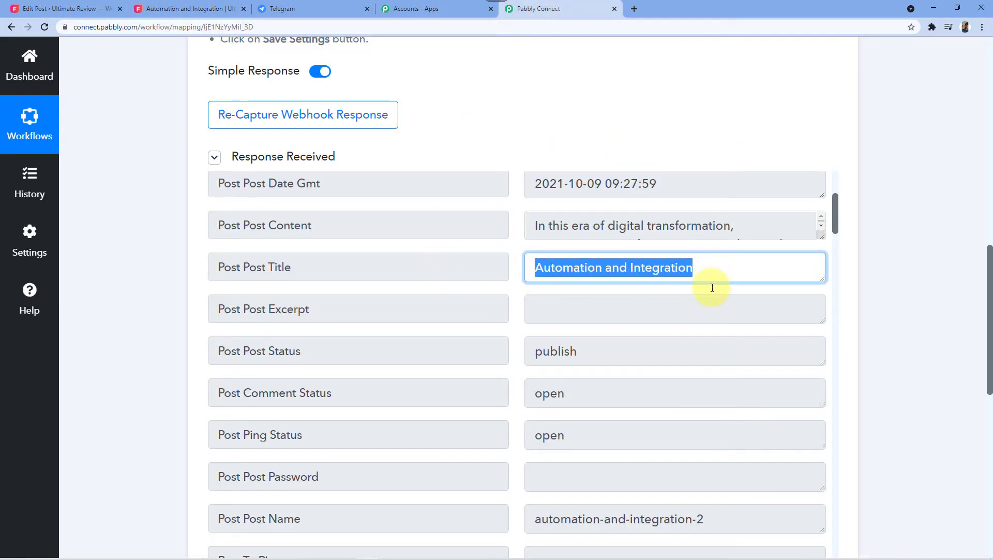
left_click(197, 9)
scroll(410, 222, "down", 1)
left_click_drag(264, 92, 572, 94)
left_click(572, 94)
left_click(538, 9)
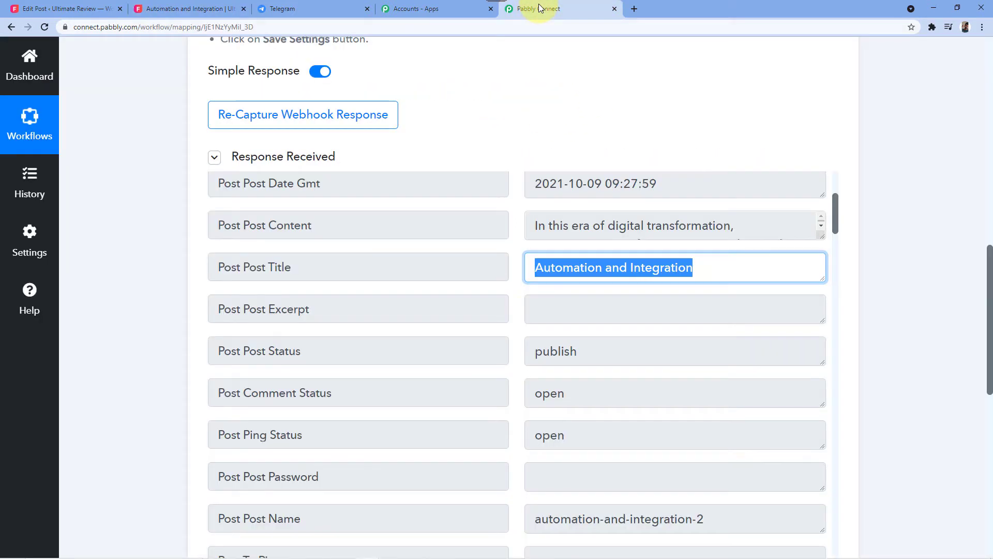
- Enlarge the Post Post Content value and look through the remaining fields of the webhook response
scroll(514, 295, "up", 1)
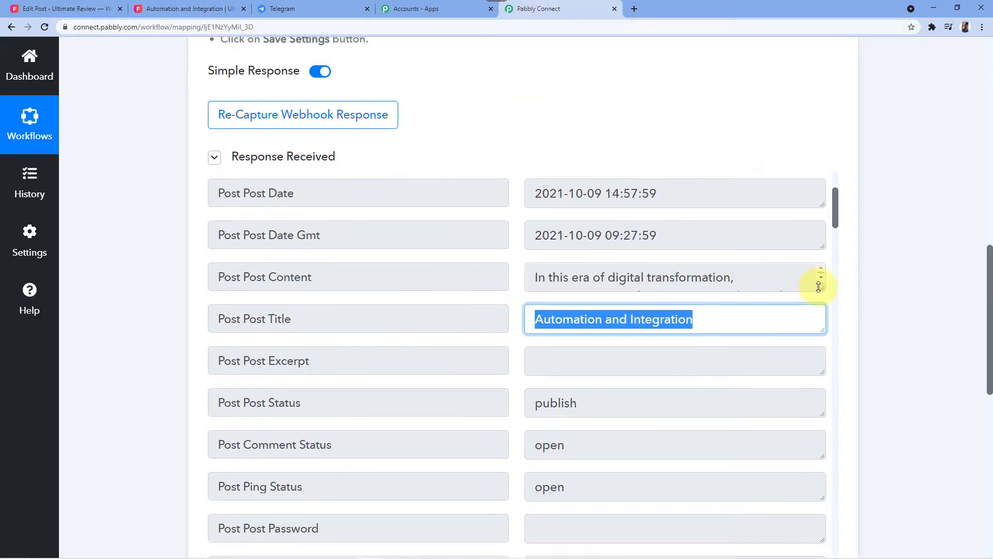
scroll(512, 284, "down", 2)
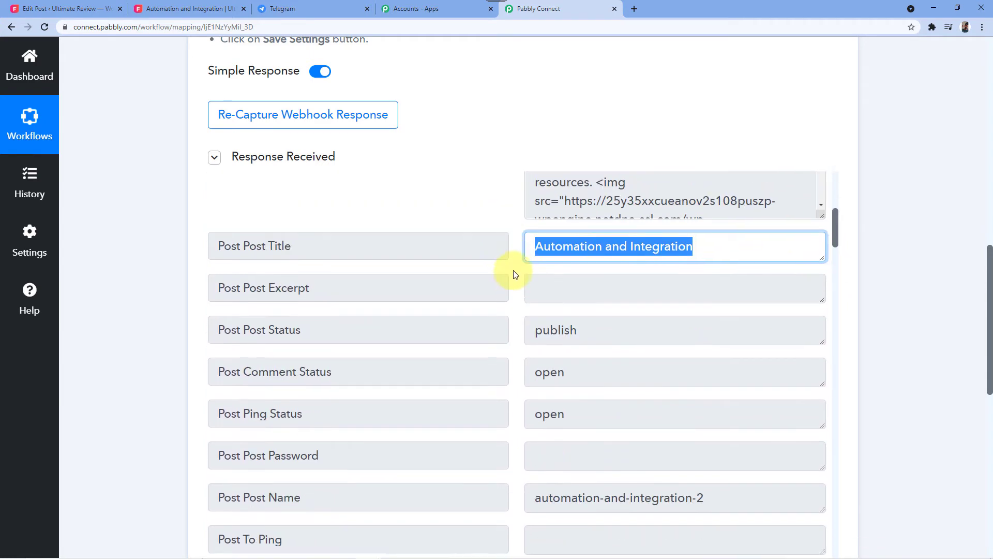
scroll(512, 275, "down", 15)
scroll(514, 267, "down", 12)
scroll(515, 246, "down", 20)
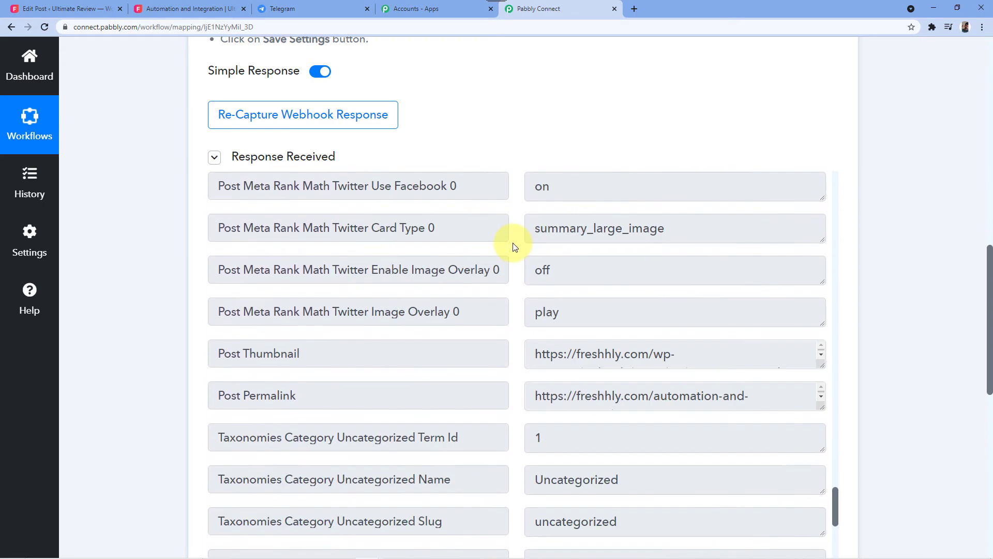
scroll(515, 246, "down", 11)
- Enlarge the Post Thumbnail value in the webhook response and read the full image URL
scroll(517, 243, "up", 6)
scroll(517, 264, "up", 3)
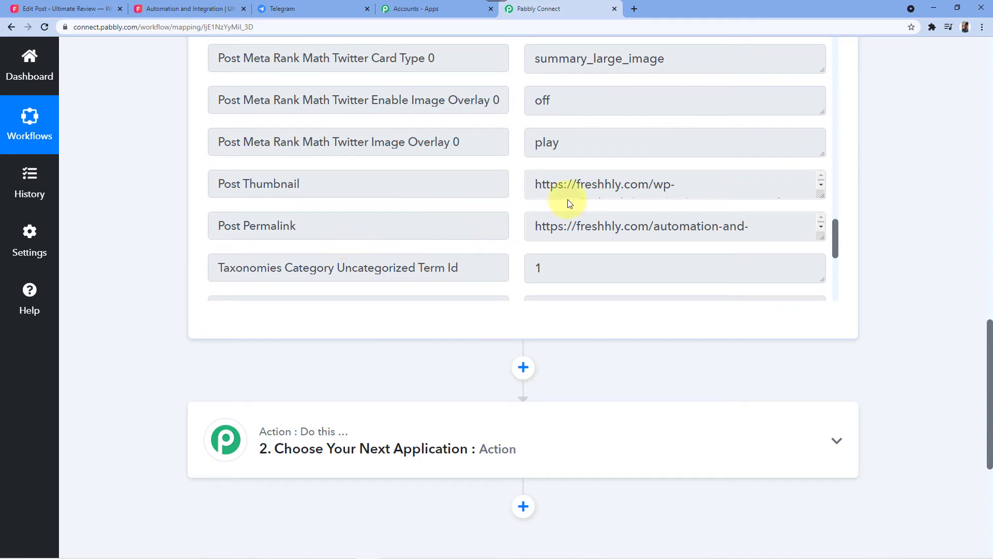
left_click_drag(820, 195, 813, 276)
left_click_drag(769, 235, 510, 181)
left_click(516, 163)
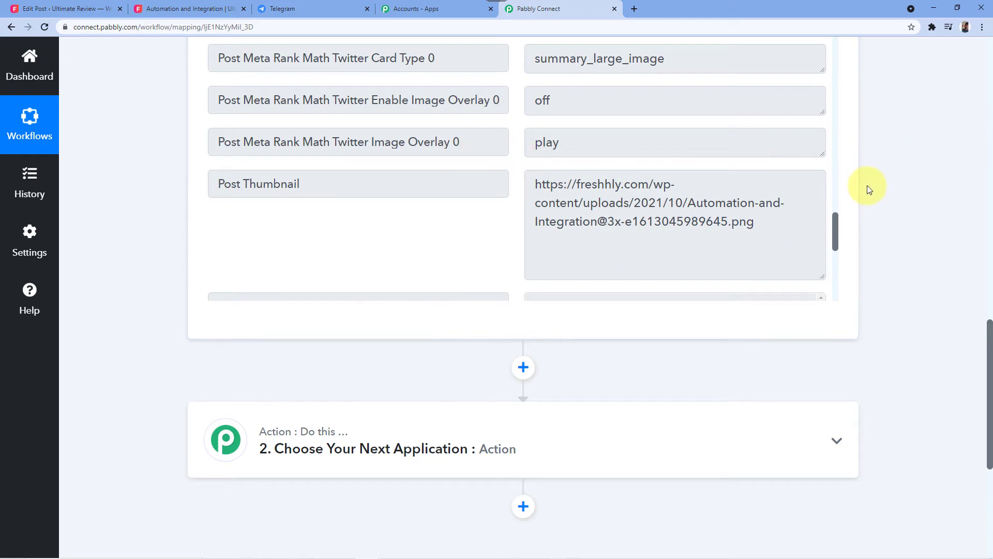
scroll(872, 217, "up", 6)
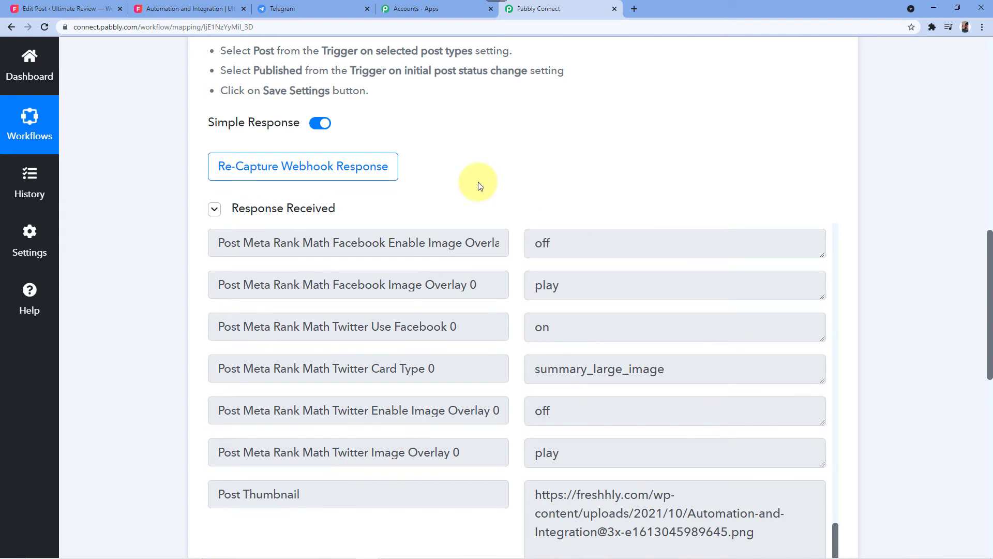
scroll(837, 199, "down", 1)
scroll(838, 202, "down", 1)
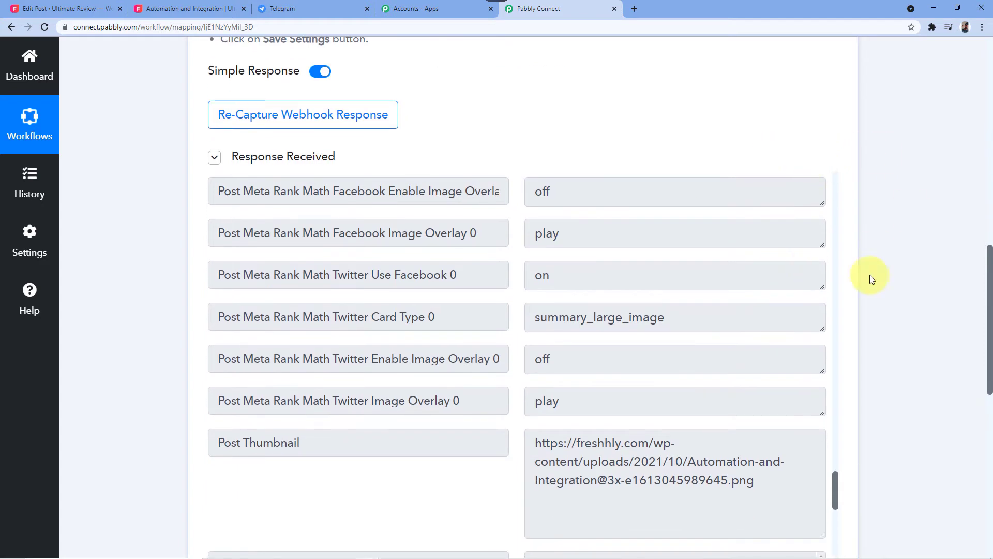
scroll(894, 287, "down", 5)
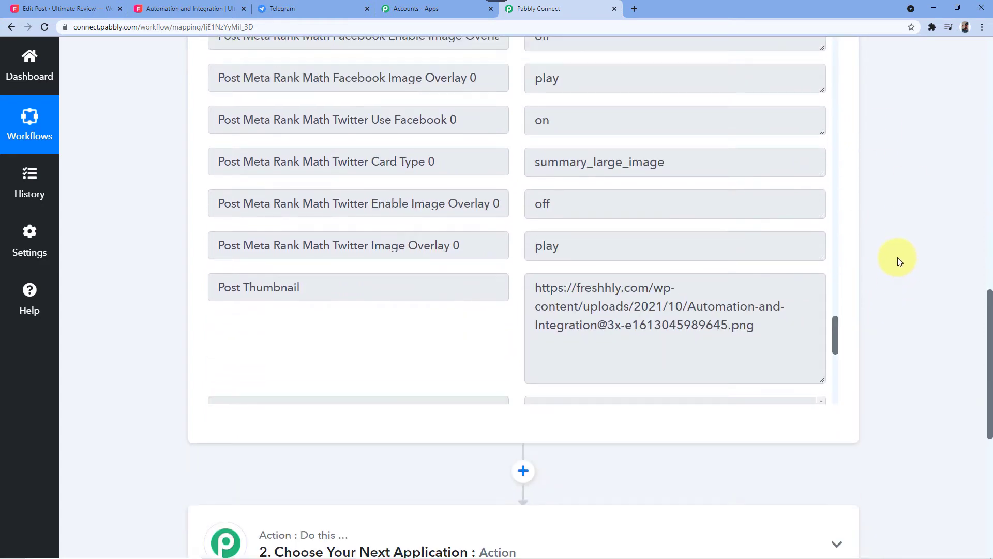
scroll(899, 261, "up", 1)
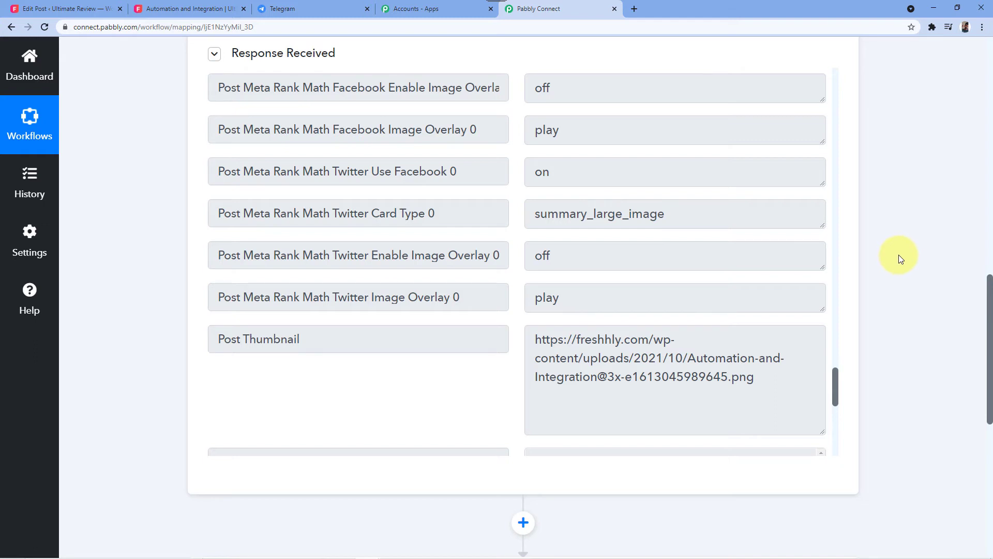
- Search for Telegram in the workflow's second step and choose Telegram Bot as its action app
scroll(898, 259, "down", 10)
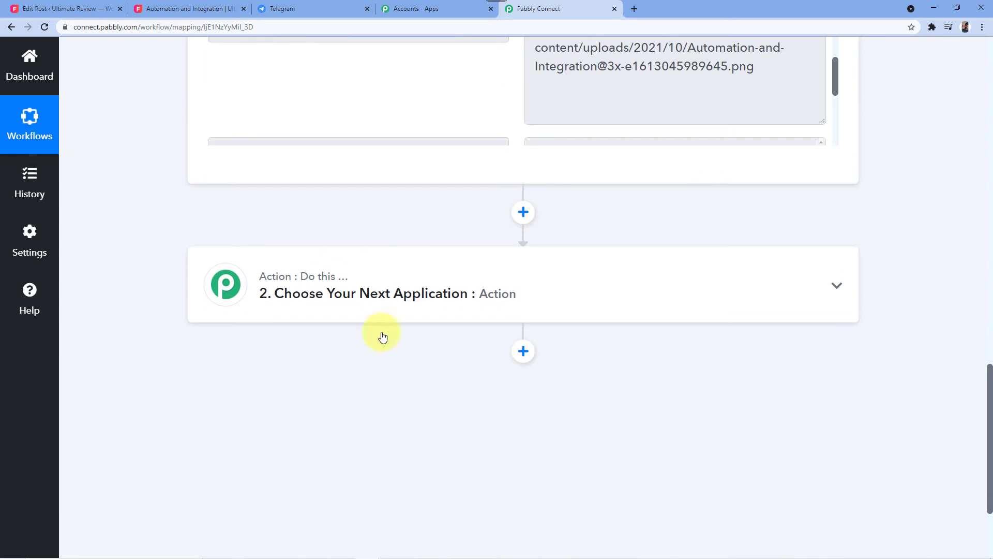
left_click(385, 270)
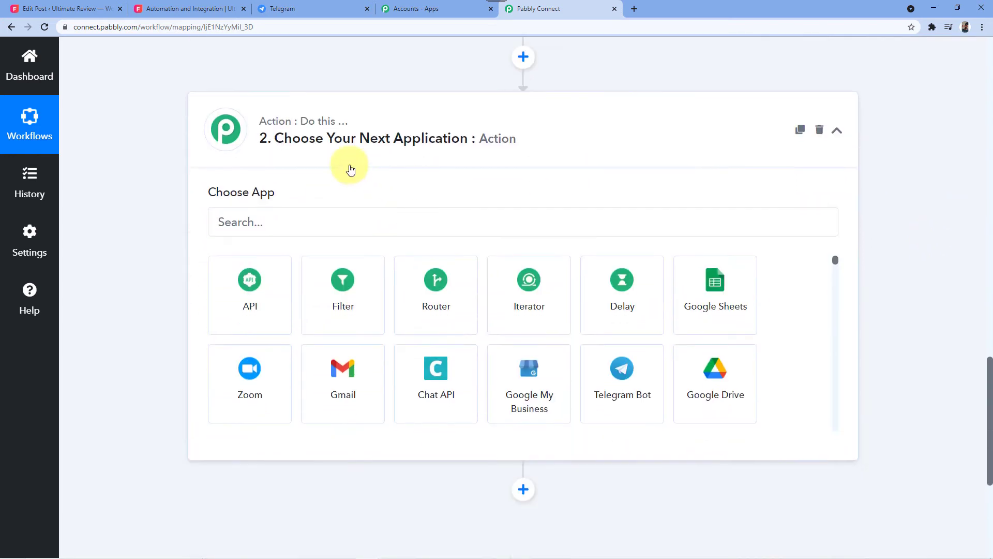
left_click(251, 217)
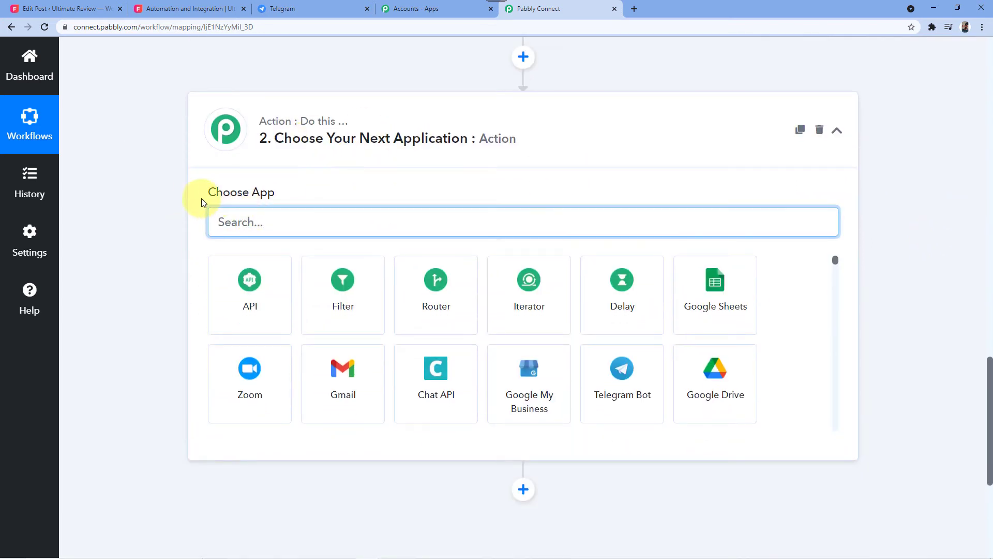
type("Telegram")
left_click(267, 291)
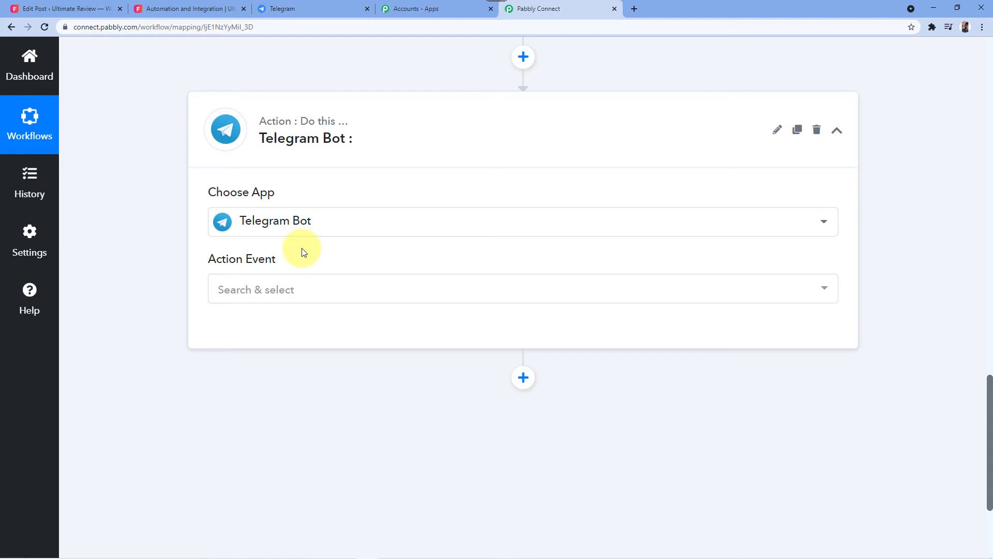
- Set the Telegram Bot action event to Send a Text Message or a Reply (HTML) and open the account connection settings
scroll(243, 200, "down", 1)
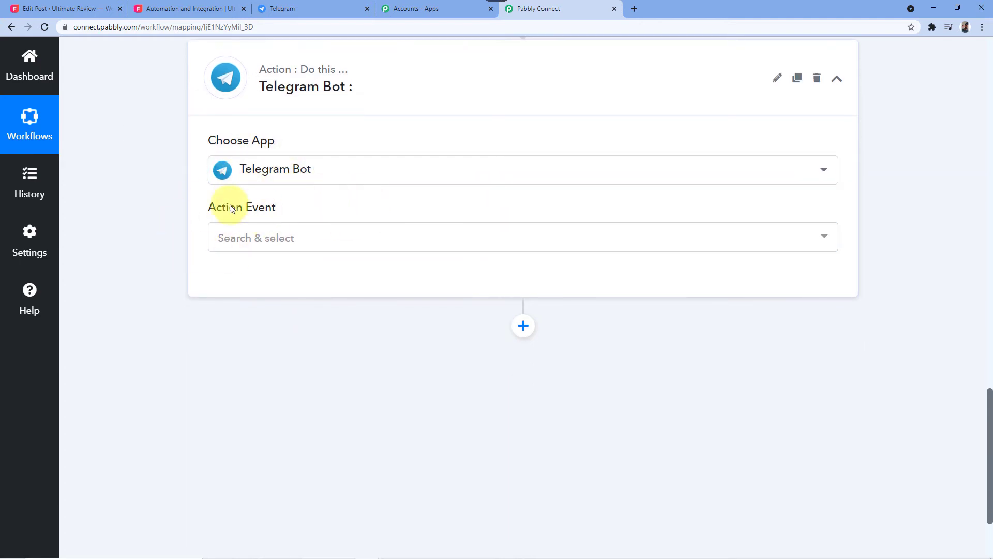
left_click(289, 240)
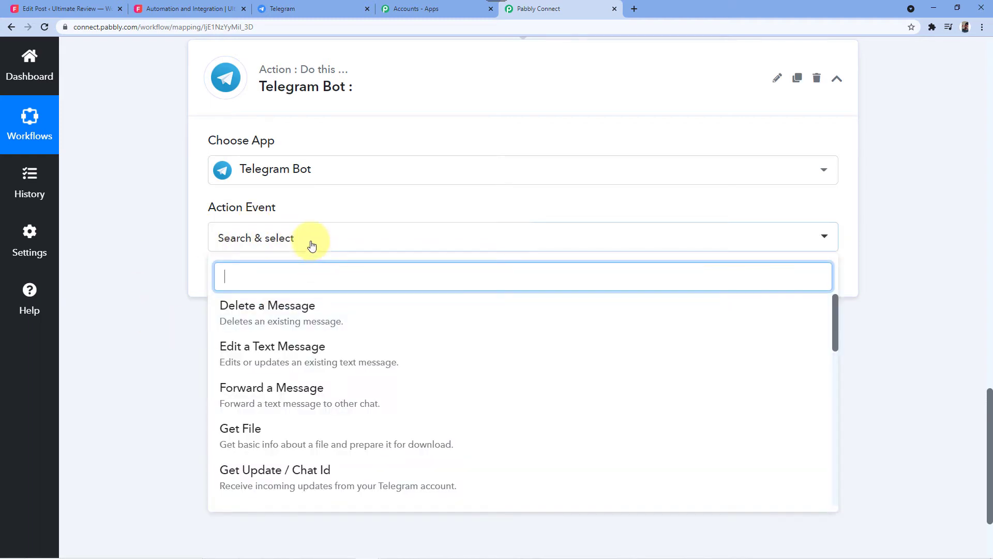
scroll(312, 245, "down", 1)
scroll(348, 266, "down", 5)
scroll(362, 256, "down", 3)
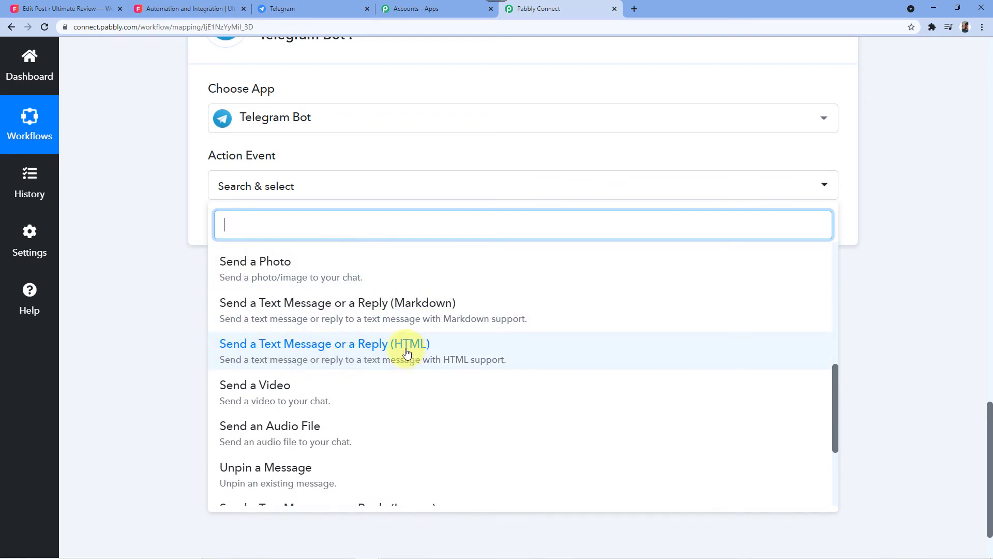
left_click(327, 351)
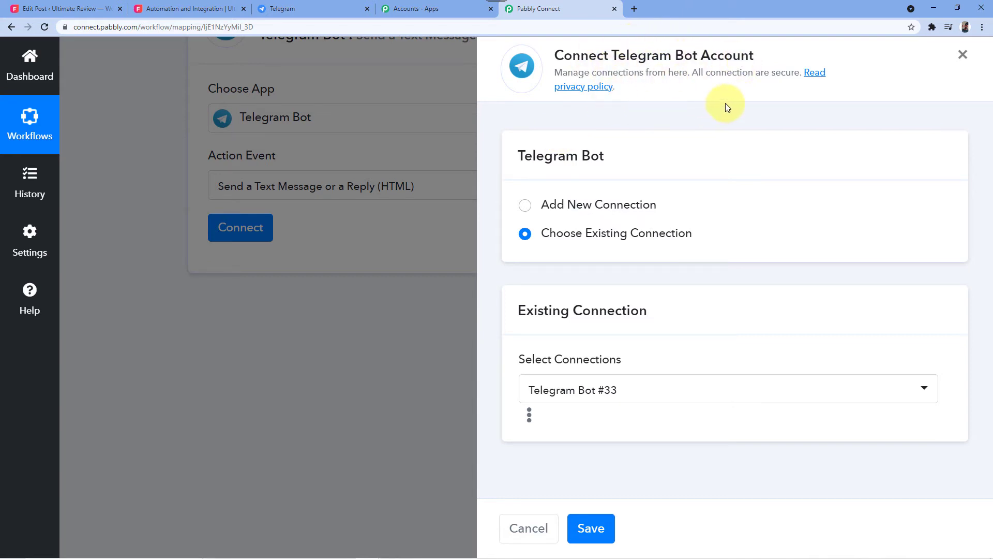
- Choose to add a new Telegram Bot connection and read the instructions for getting its token
left_click(520, 213)
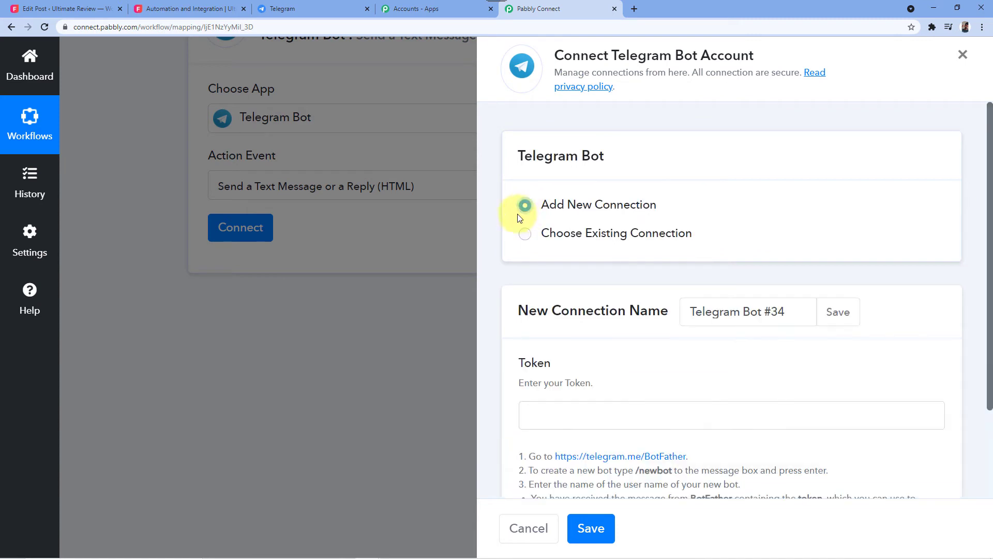
scroll(569, 191, "down", 3)
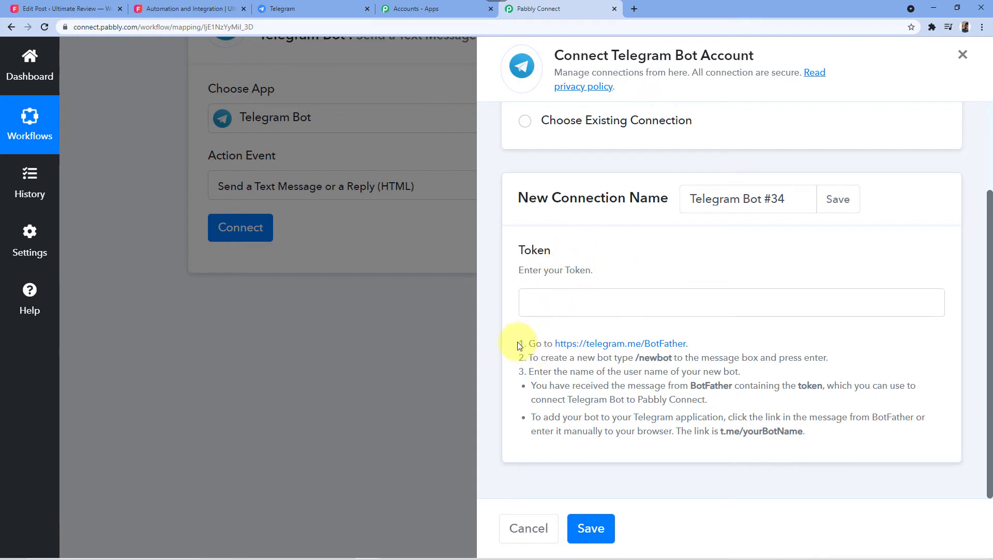
left_click_drag(520, 342, 665, 399)
left_click(553, 341)
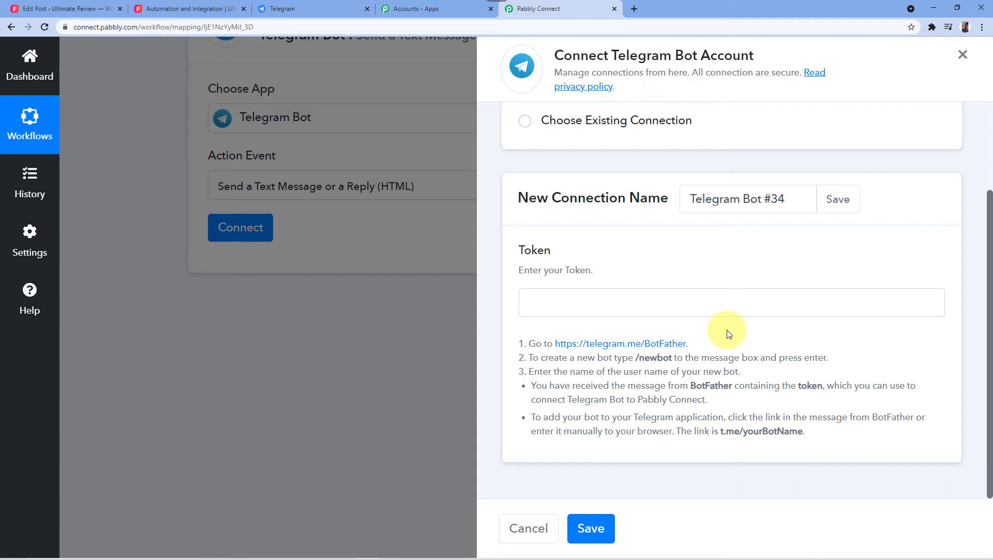
- Switch to Telegram, dismiss the notification request, search for botfather and open the verified BotFather chat
left_click(321, 4)
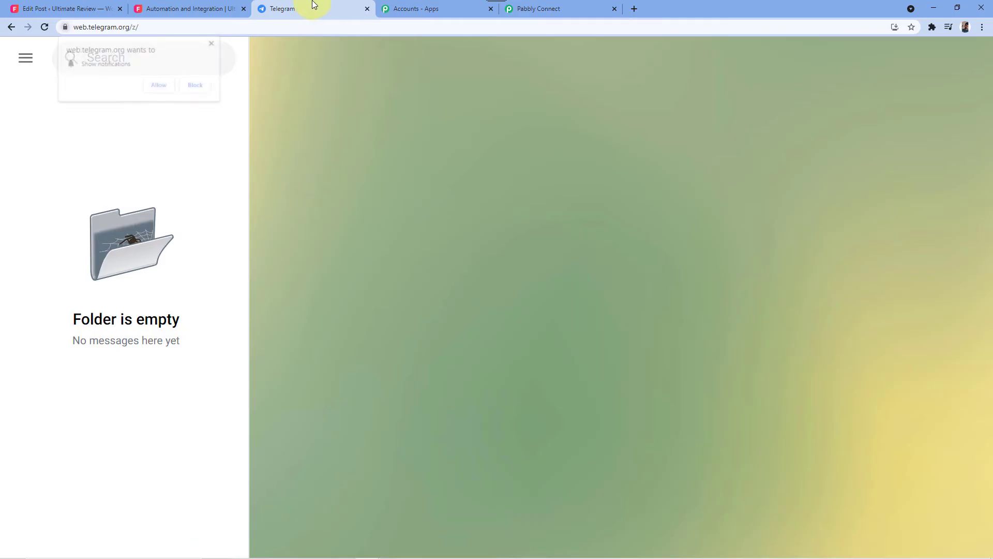
left_click(214, 42)
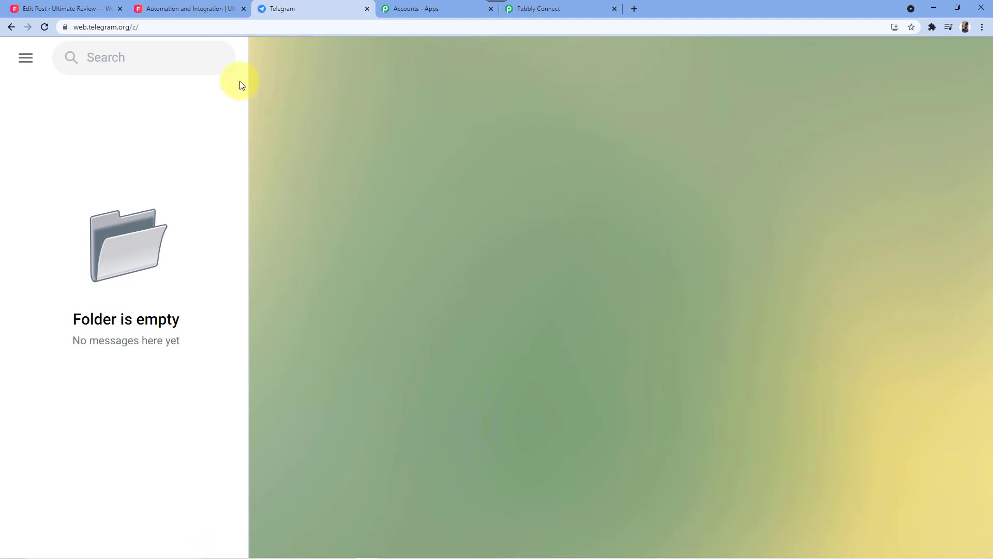
left_click(124, 60)
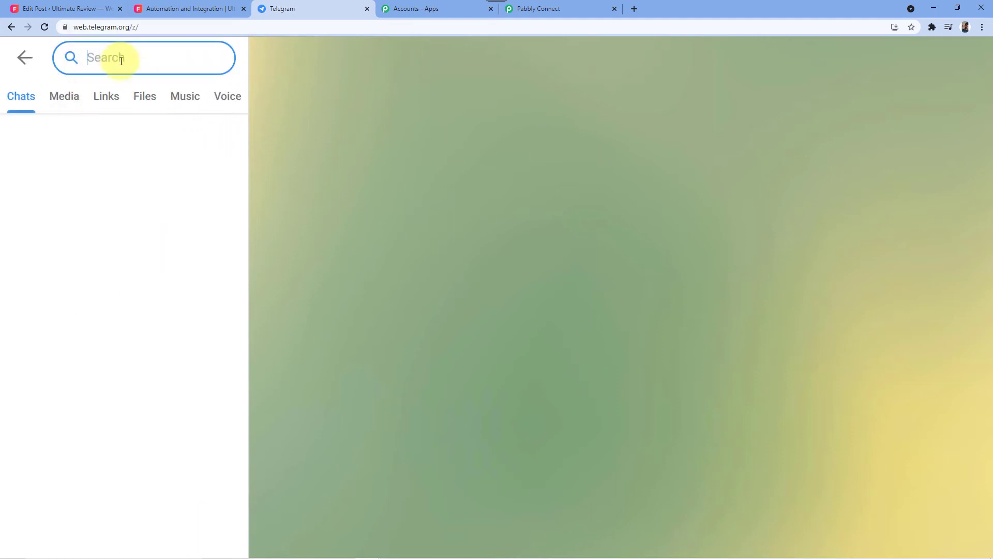
type("bo")
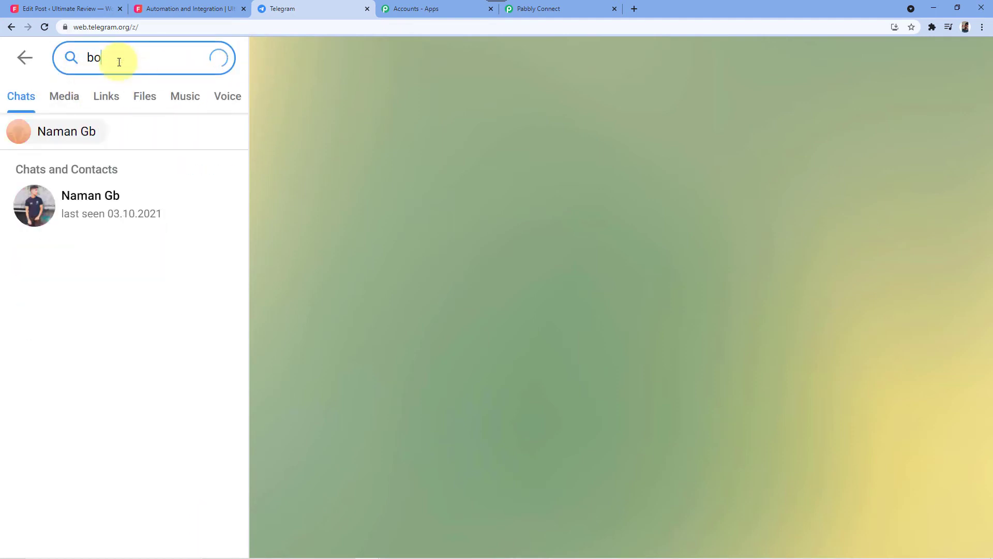
type("tfather")
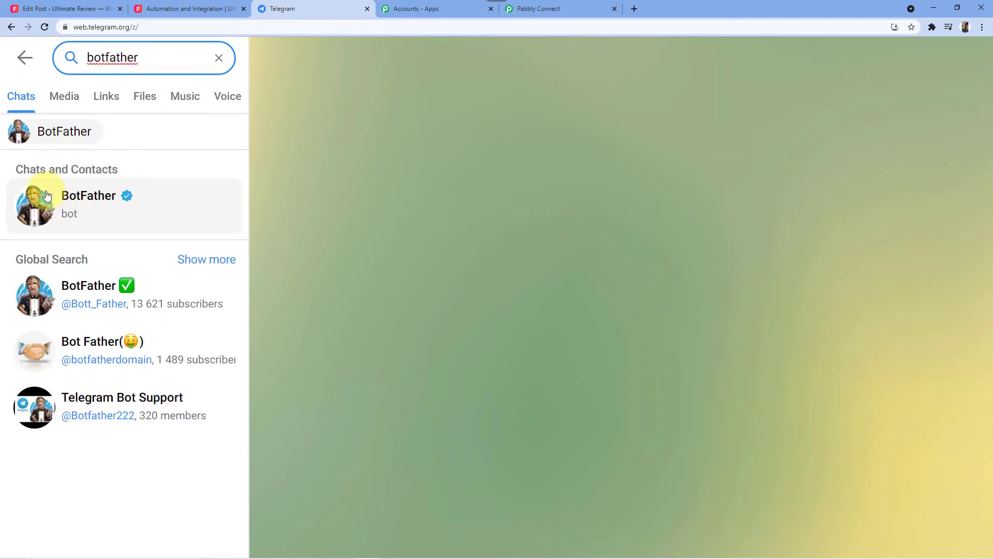
left_click(78, 197)
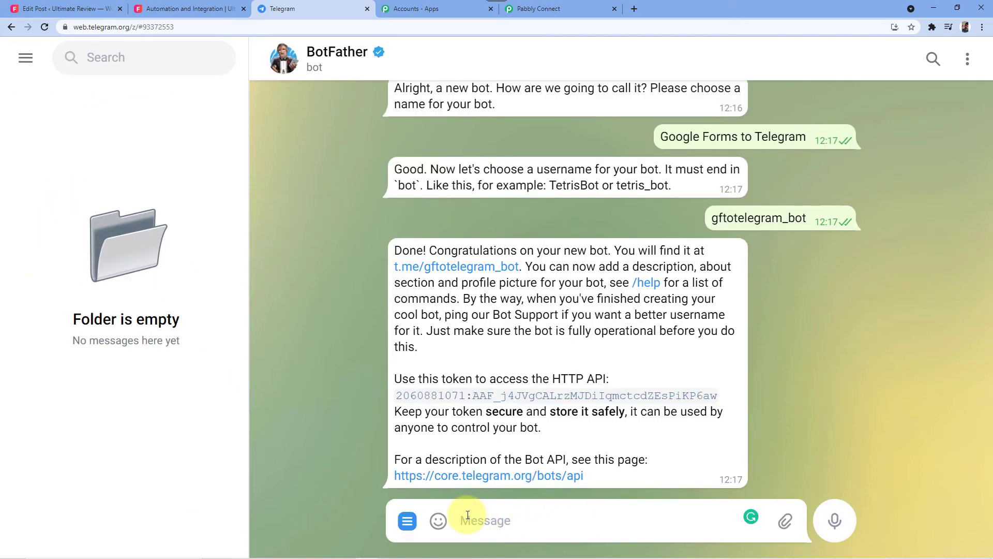
- Request a new bot from BotFather with /newbot and name it wordpress_telegram_101
type("/newbot")
key("Return")
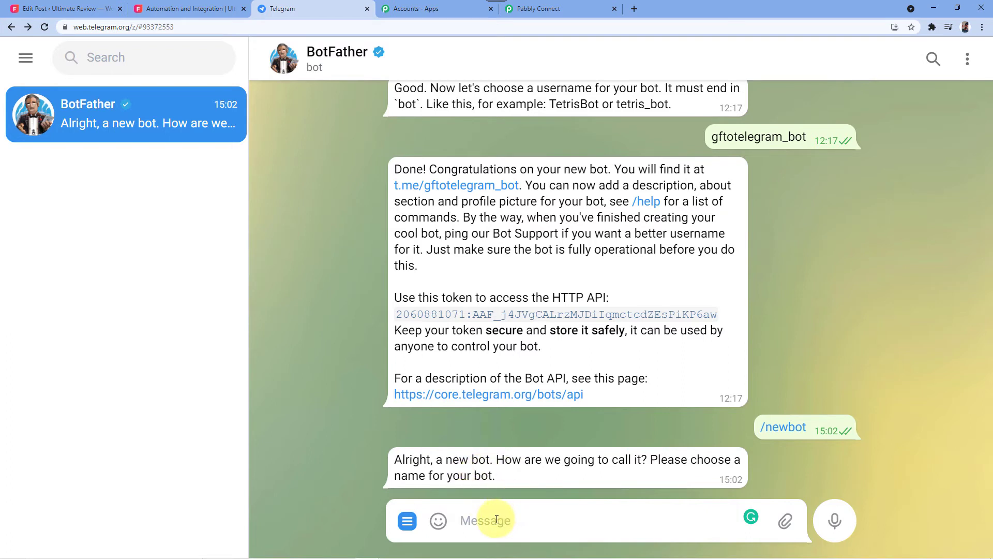
type("wordpress_telegram_")
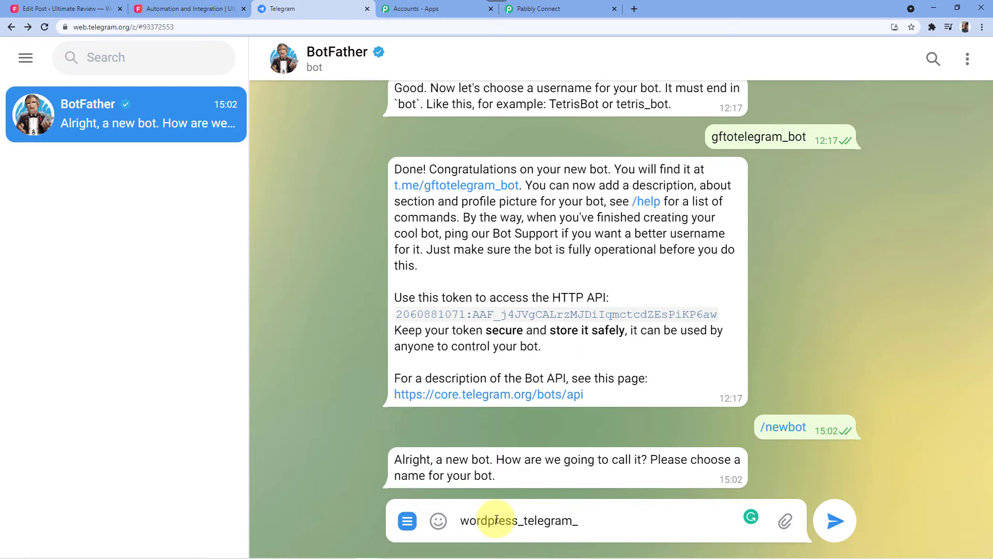
type("101")
key("Return")
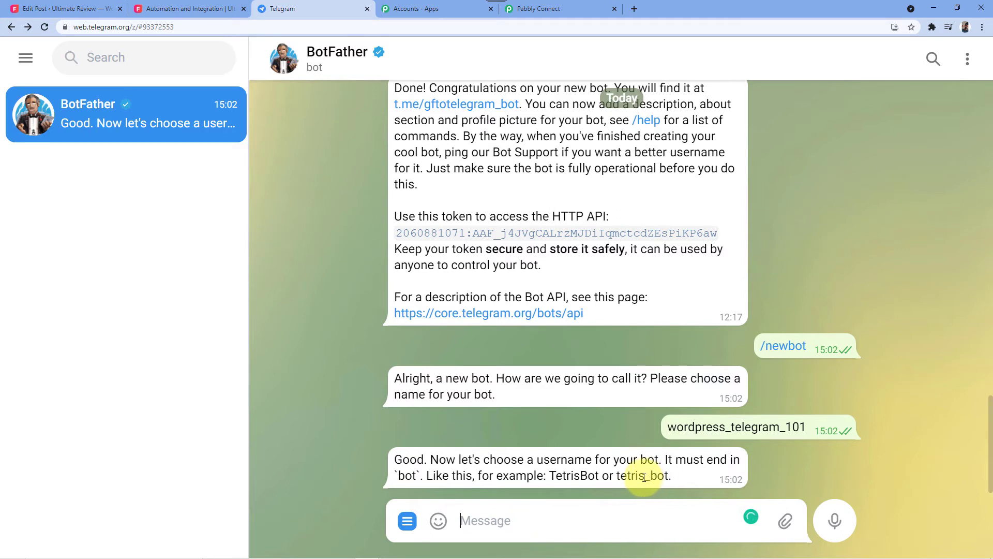
- Reuse the bot's name with the required ending and submit wordpress_telegram_101_bot as its username
left_click_drag(645, 477, 666, 479)
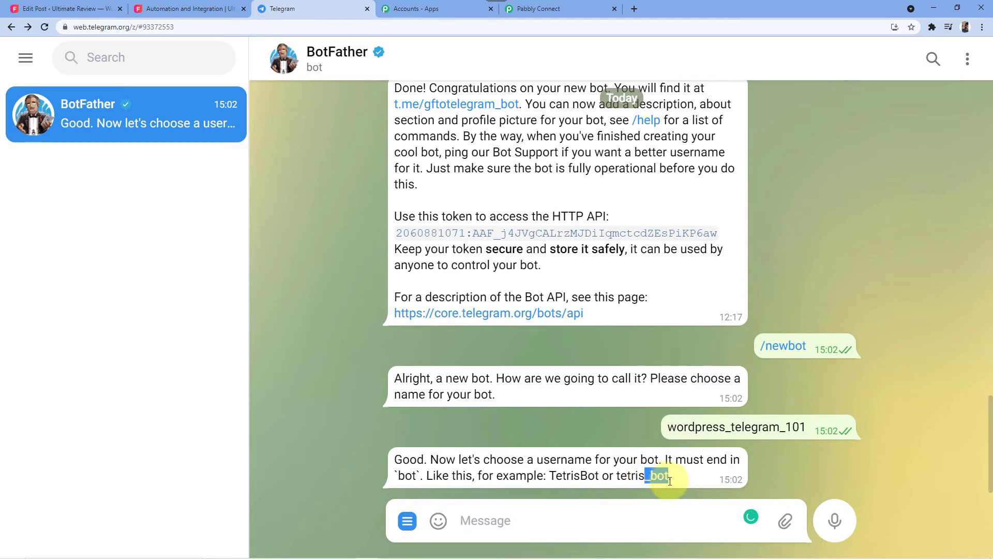
left_click(529, 516)
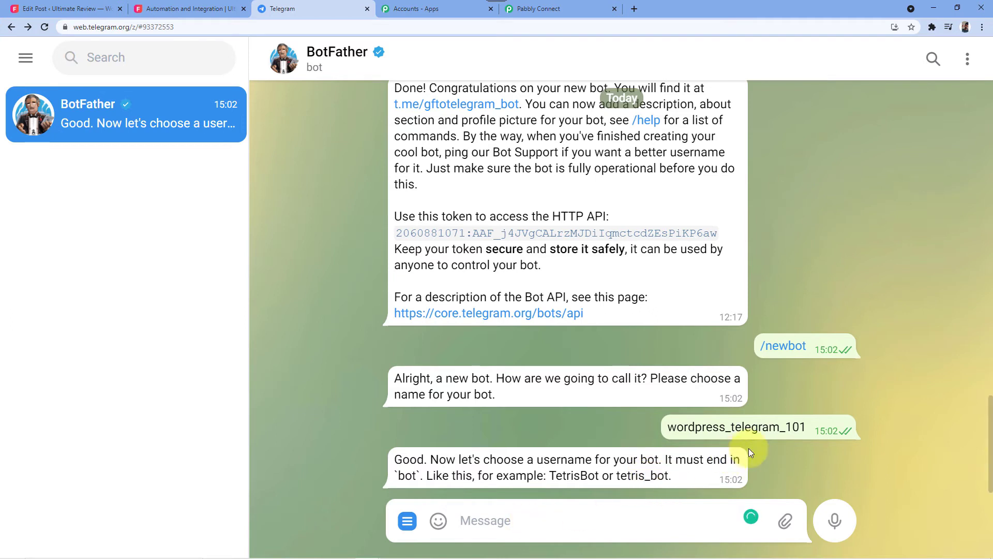
left_click_drag(803, 429, 656, 429)
key("ctrl+c")
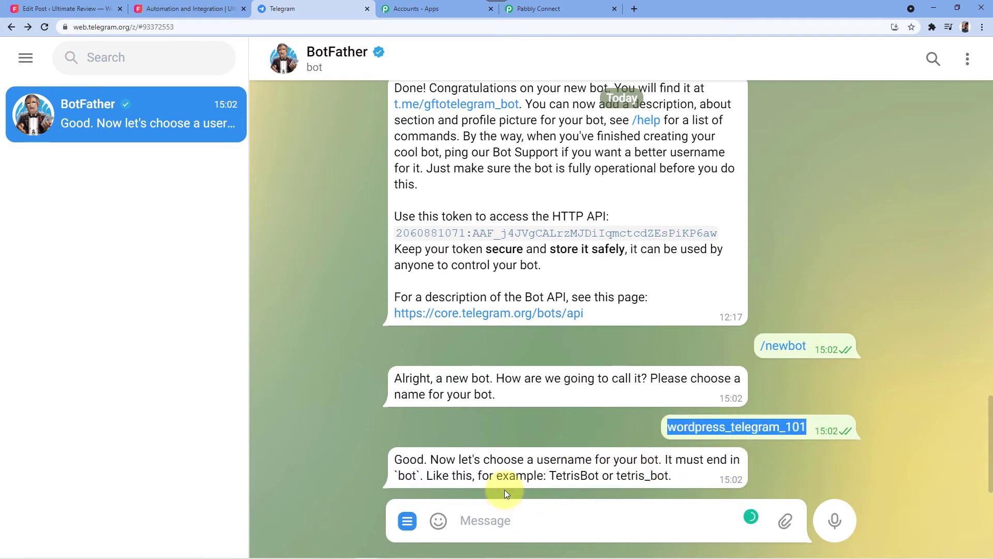
left_click(473, 520)
key("ctrl+v")
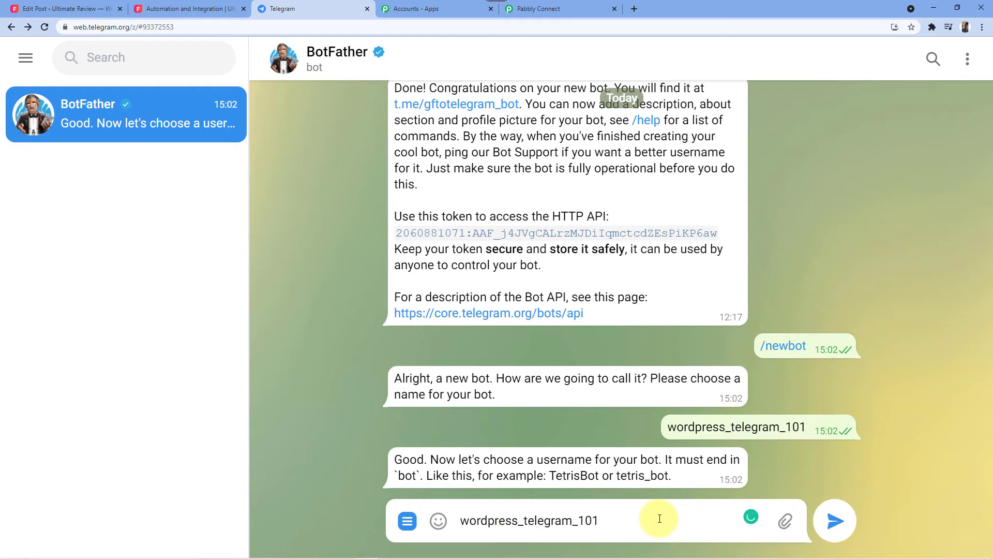
key("BackSpace")
type("1_bot")
key("Return")
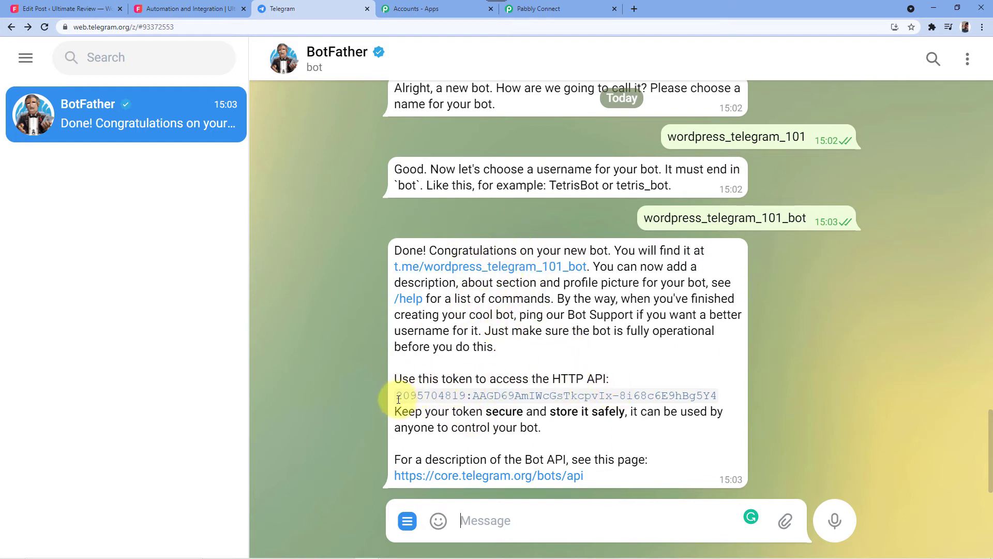
- Copy the new bot's API token from BotFather, paste it into the Token field in Pabbly Connect and save the connection
left_click_drag(397, 397, 702, 398)
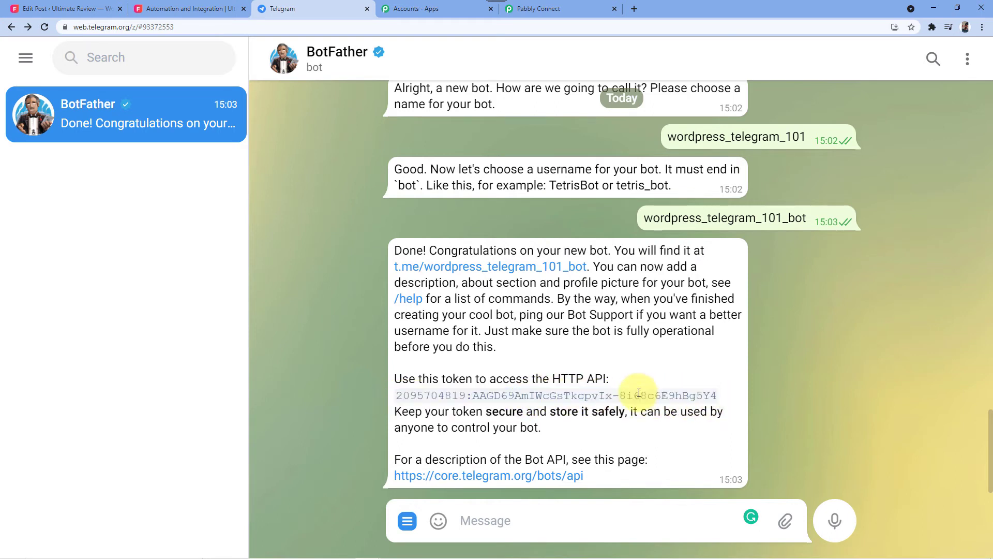
right_click(638, 394)
left_click(681, 294)
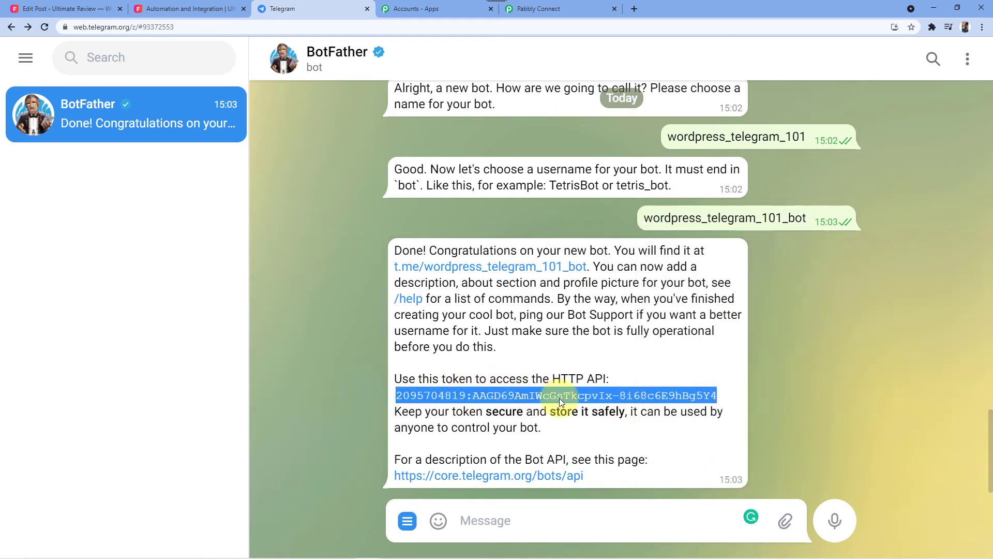
left_click(522, 9)
left_click(554, 302)
right_click(556, 302)
left_click(576, 385)
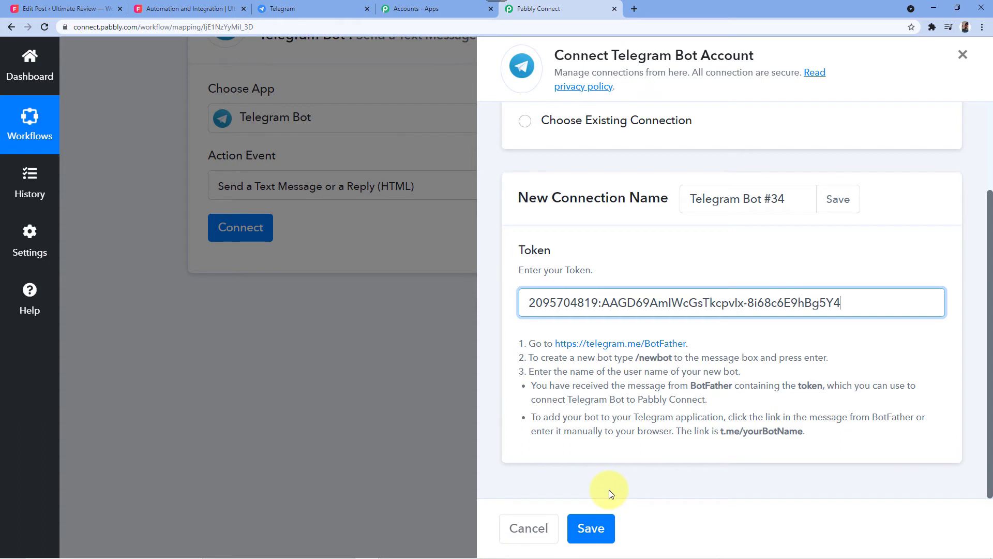
left_click(593, 530)
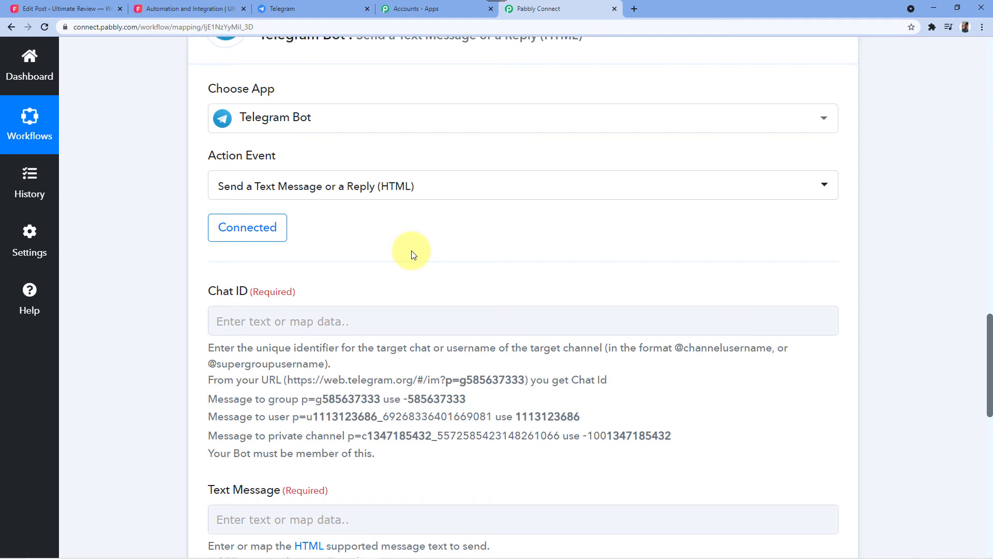
- Switch to Telegram, open the new bot's chat through its t.me link in BotFather's message, and start the bot
left_click(325, 8)
left_click(512, 300)
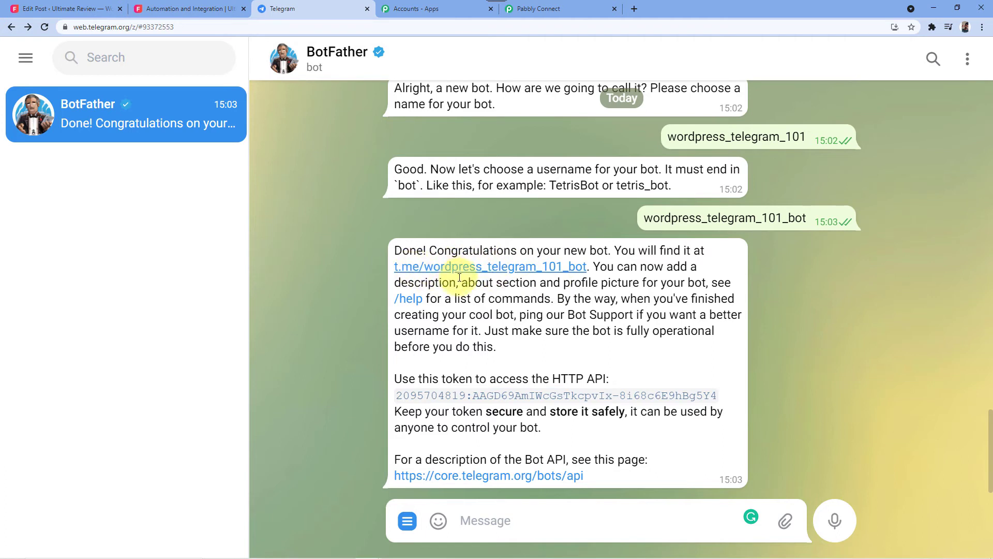
left_click(489, 267)
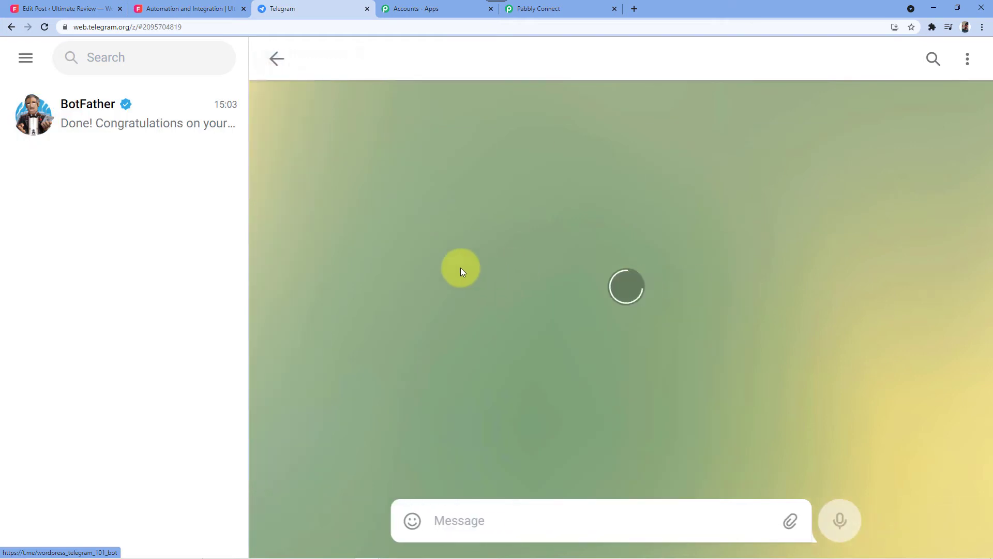
left_click(872, 59)
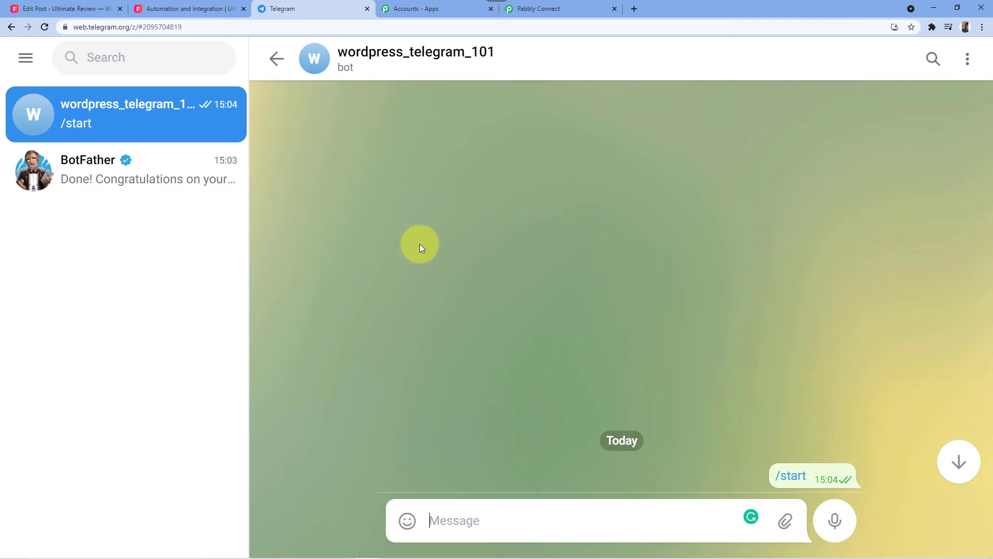
- Switch back to Pabbly Connect and examine the Chat ID instructions and message fields of the Telegram Bot action
left_click(580, 7)
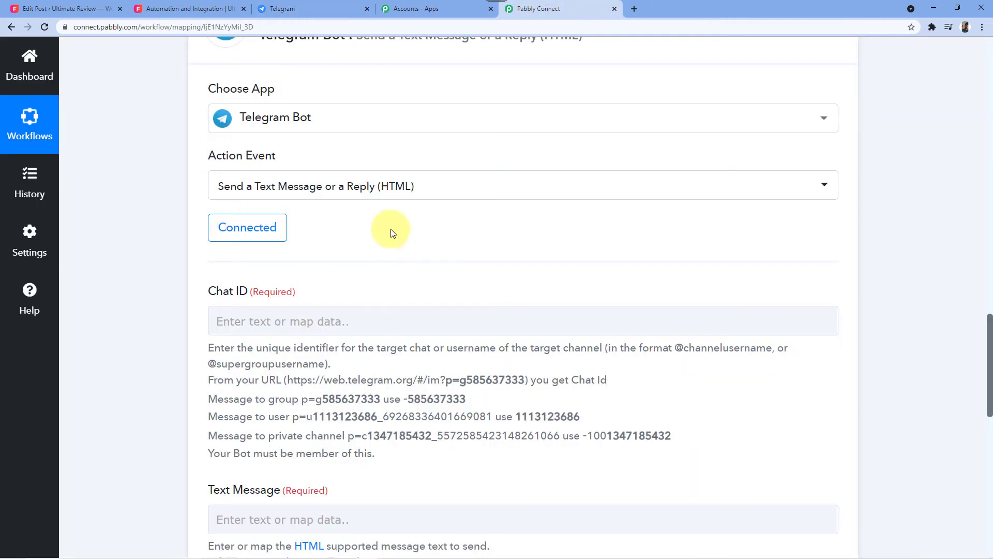
scroll(392, 228, "down", 4)
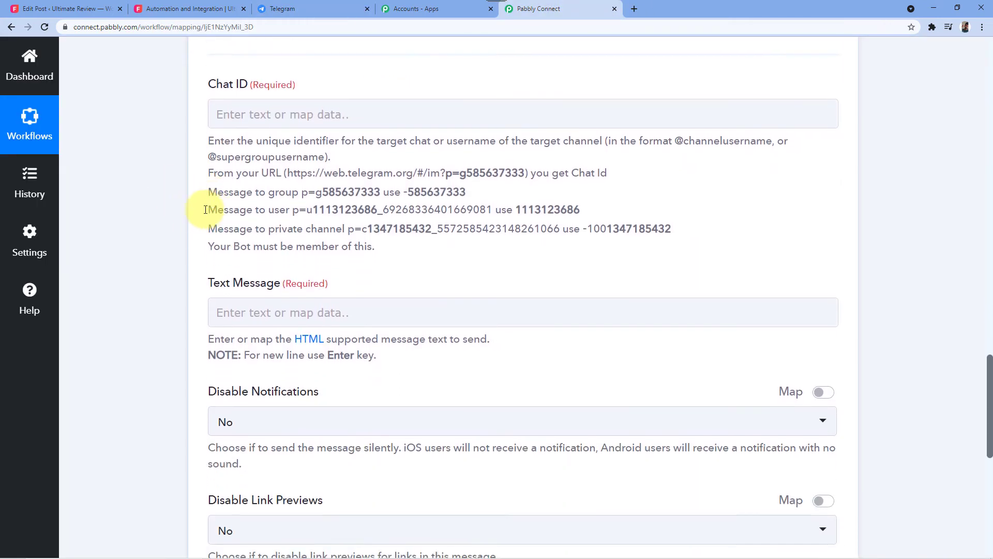
scroll(195, 328, "down", 1)
scroll(266, 217, "up", 3)
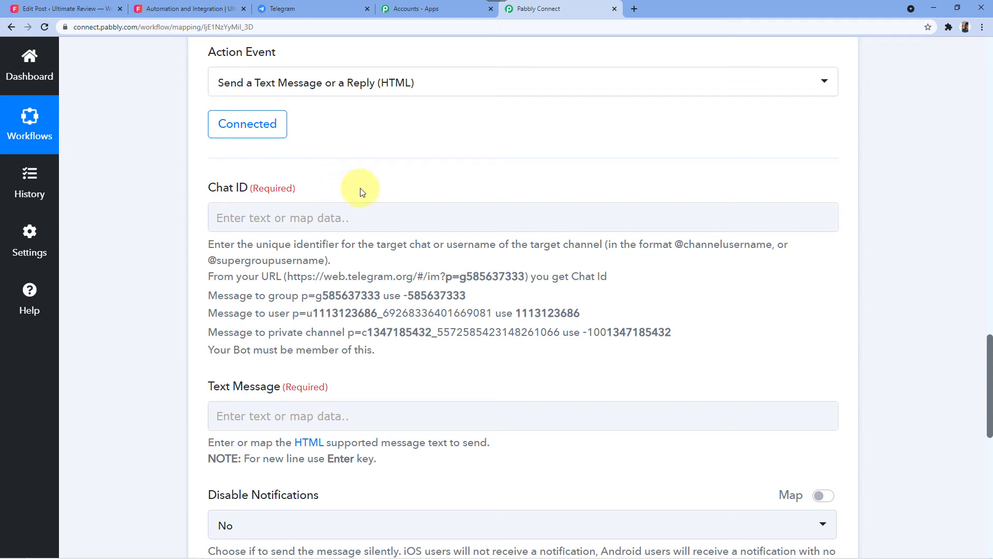
- Switch to Telegram Desktop and start a new group named "New WordPress Posts"
key("alt+Tab")
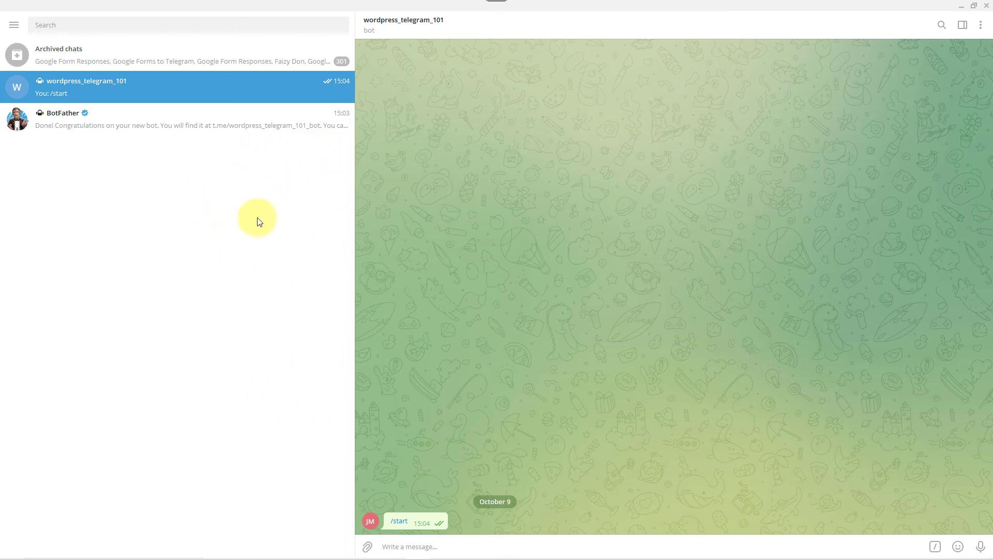
left_click(11, 27)
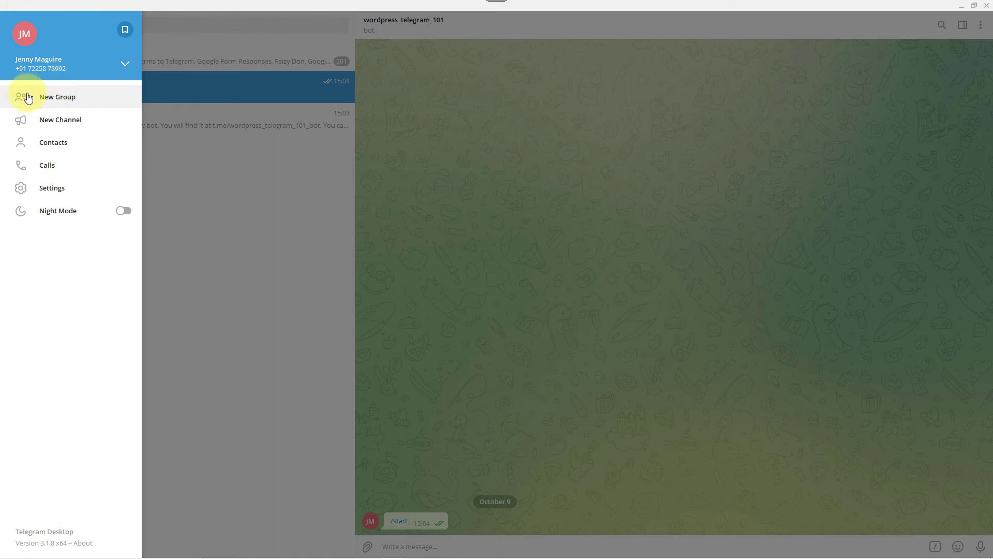
left_click(68, 99)
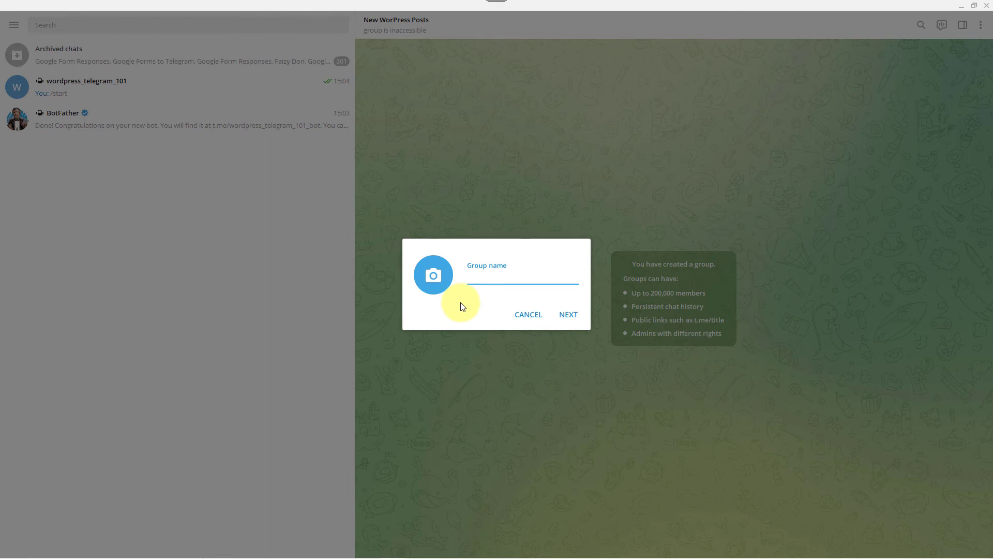
type("New WordPress Posts")
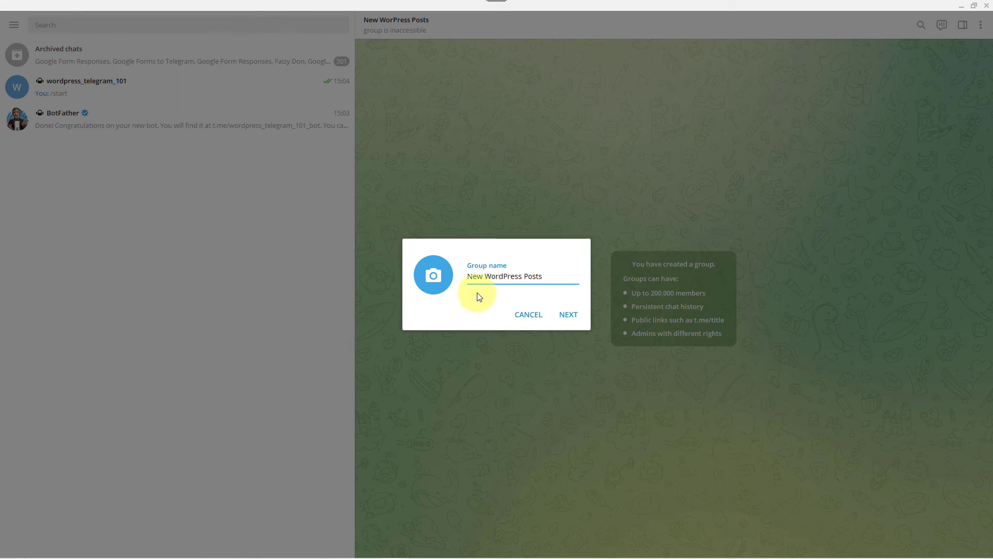
left_click(568, 316)
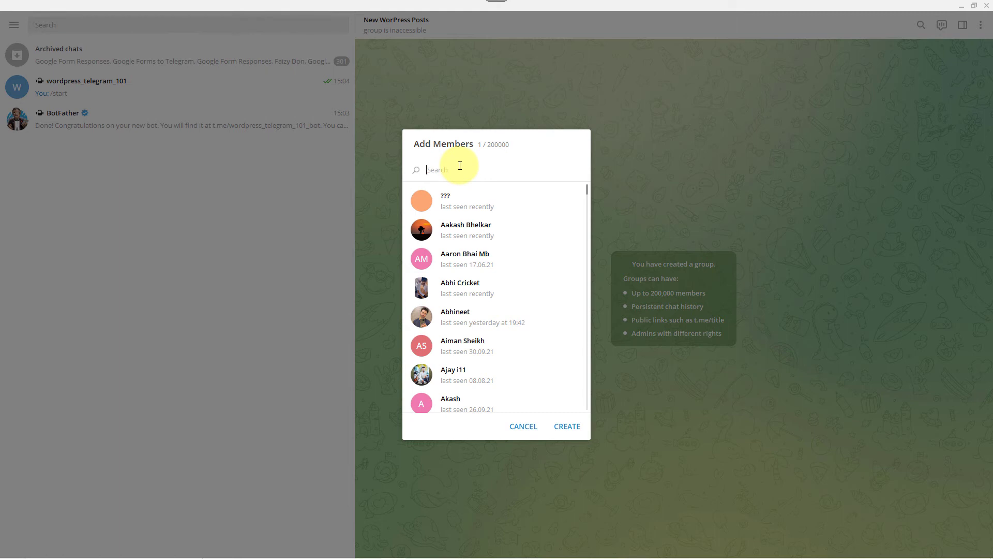
- Find the bot by searching members for "wordpress_telegram", add wordpress_telegram_101 and create the group
type("w")
key("BackSpace")
type("wr")
key("BackSpace")
type("or")
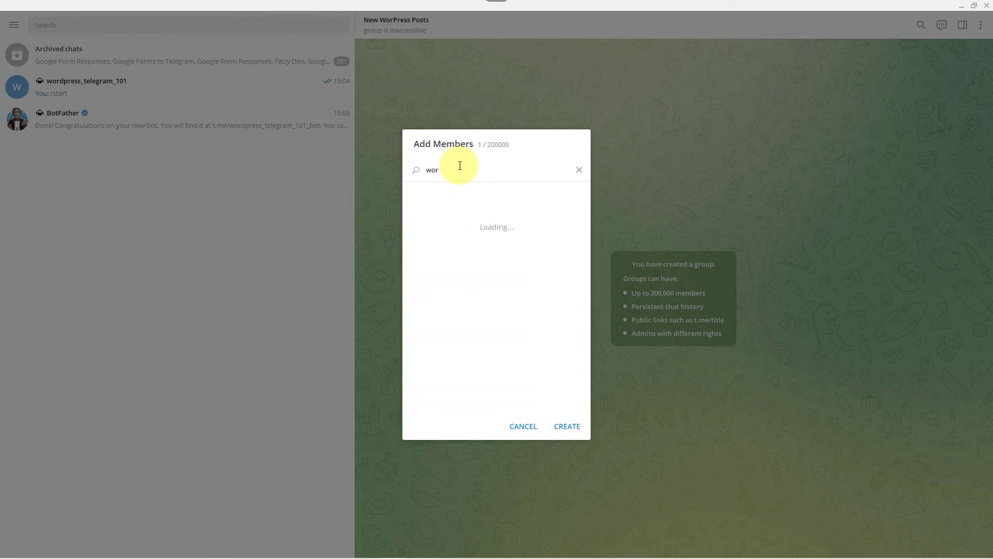
type("dpress_telegram")
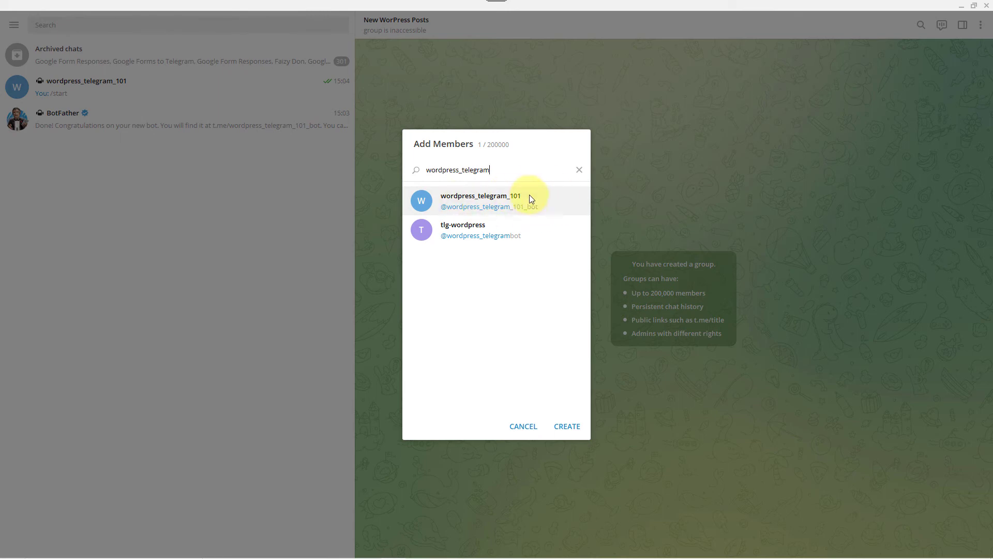
left_click(485, 196)
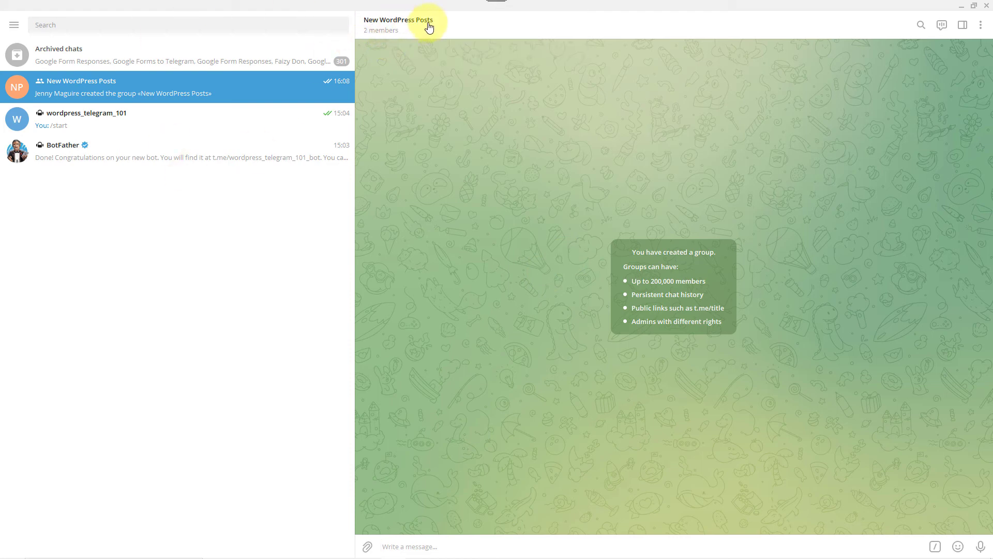
- Promote wordpress_telegram_101 to admin from the new group's member list and close the group info
left_click(390, 25)
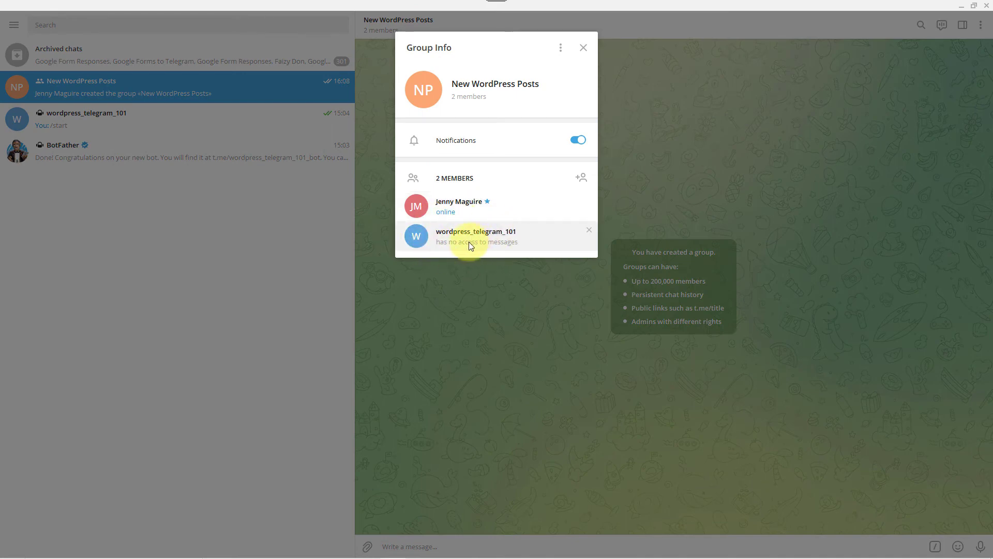
right_click(492, 240)
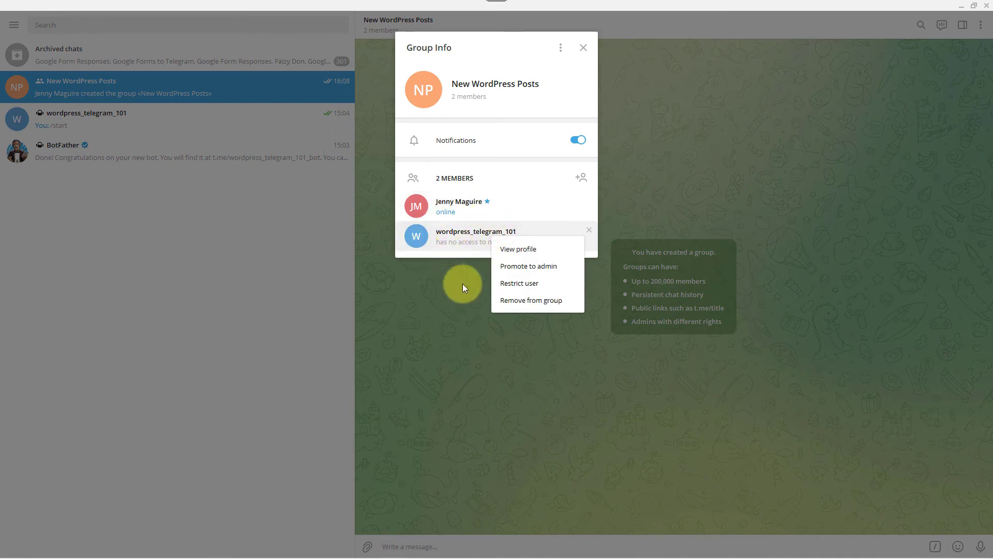
left_click(521, 270)
left_click(629, 166)
left_click(629, 166)
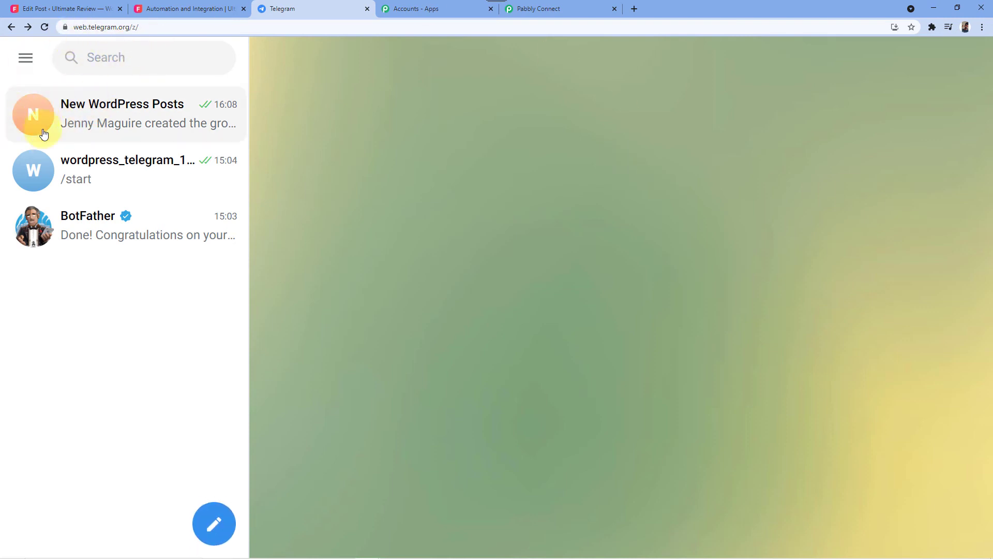
- Open the New WordPress Posts group in Telegram Web and copy its chat ID, including the minus sign, from the URL
left_click(154, 121)
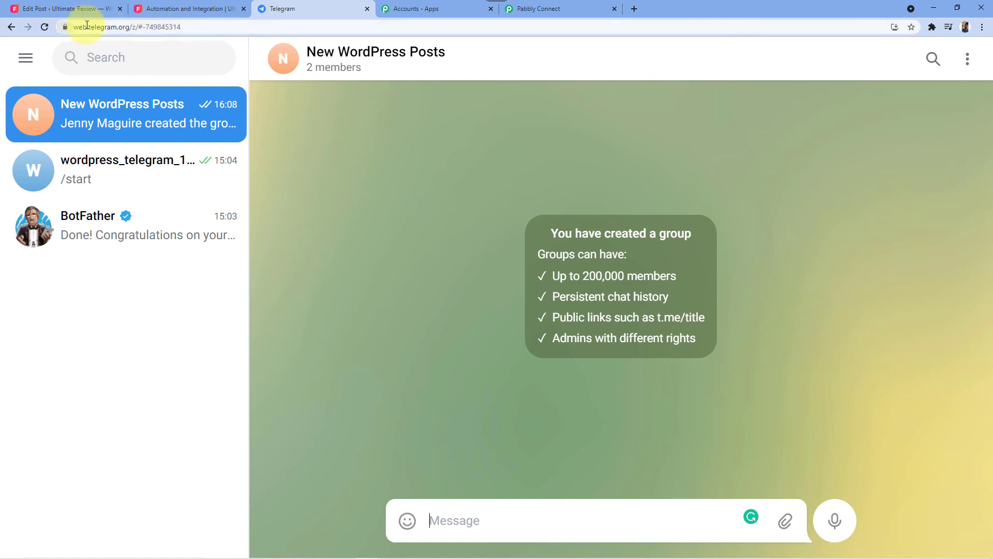
left_click_drag(191, 26, 148, 26)
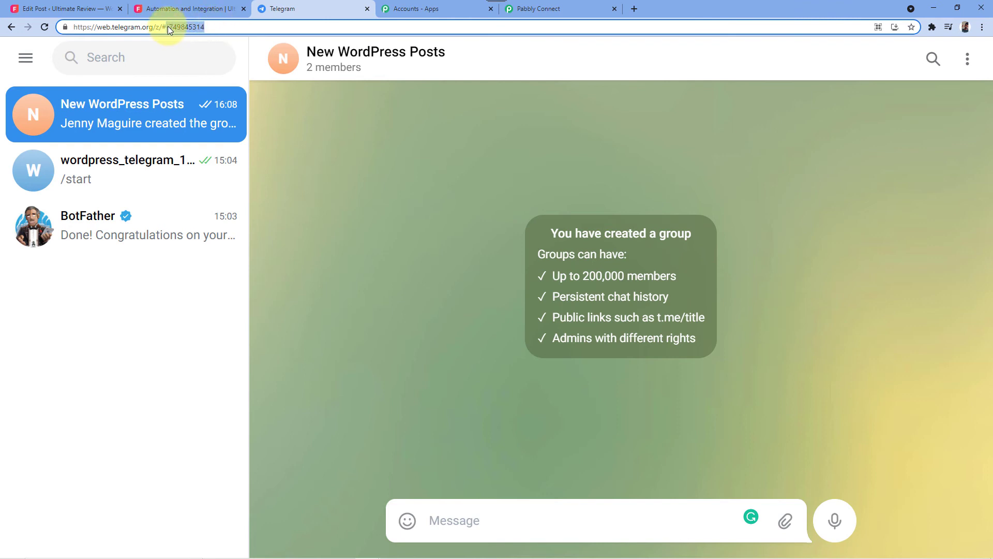
left_click_drag(167, 26, 205, 26)
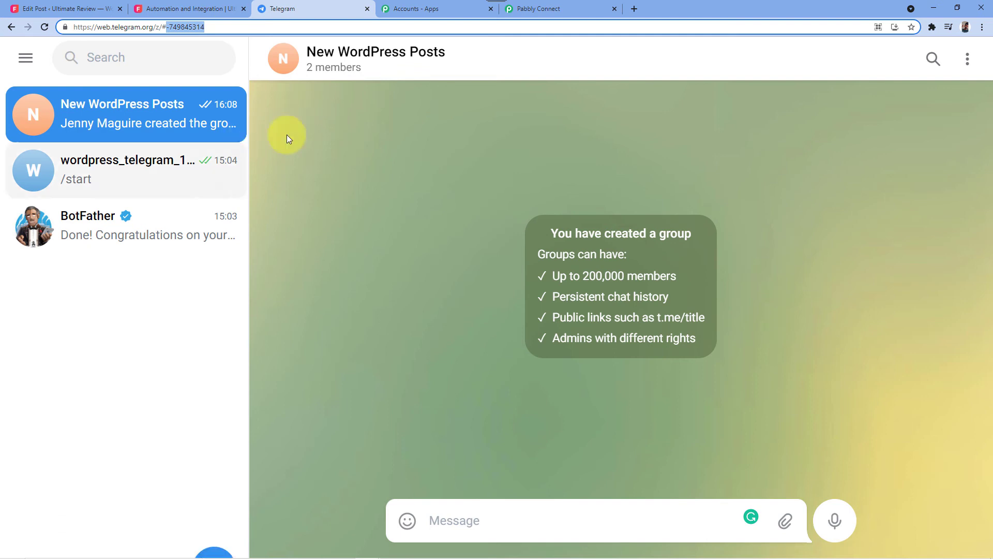
right_click(186, 24)
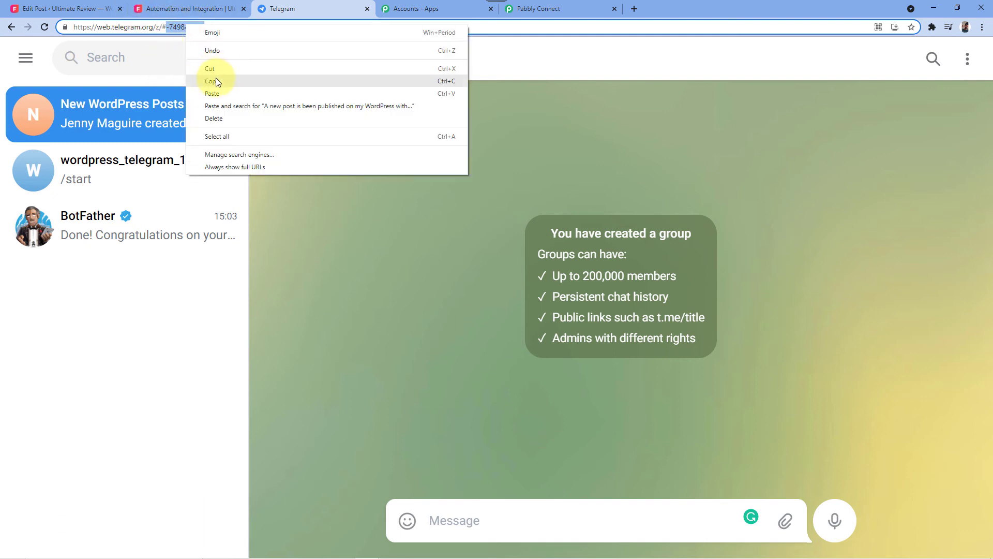
left_click(215, 81)
- Switch back to Pabbly Connect and paste the group's chat ID into the Telegram Bot action's Chat ID field
left_click(539, 8)
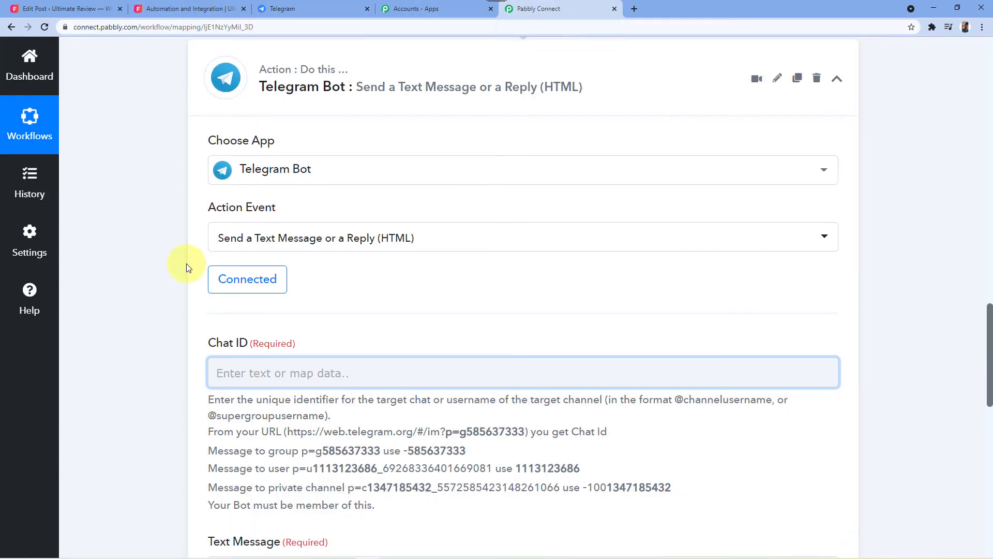
scroll(362, 222, "down", 2)
left_click(231, 266)
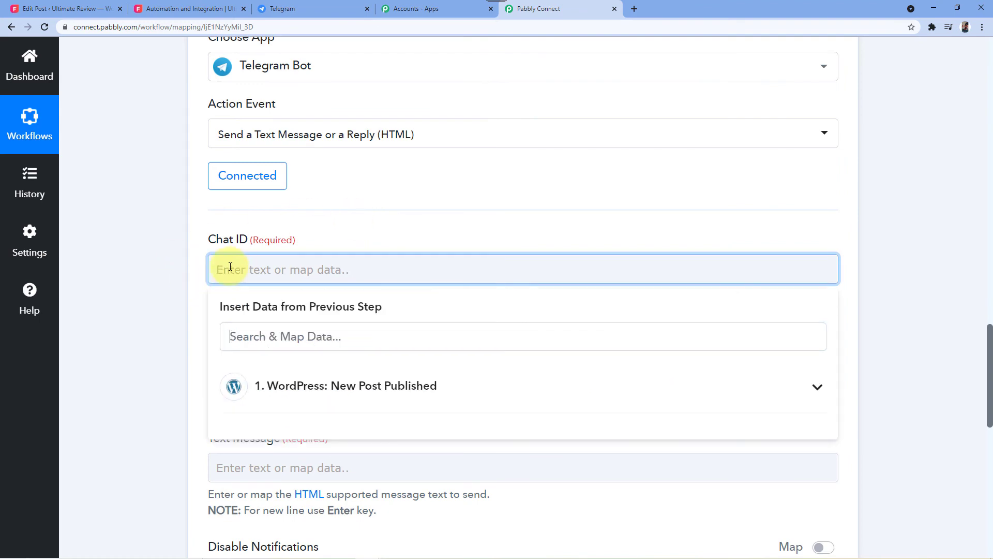
right_click(229, 267)
left_click(259, 351)
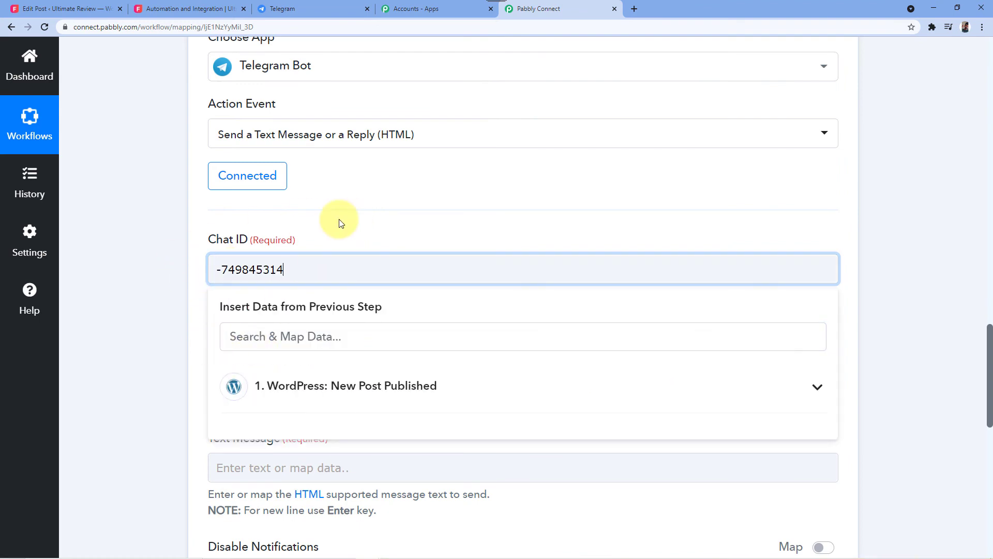
- Compare the Chat ID with the format instructions for groups, users and private channels
scroll(340, 222, "down", 1)
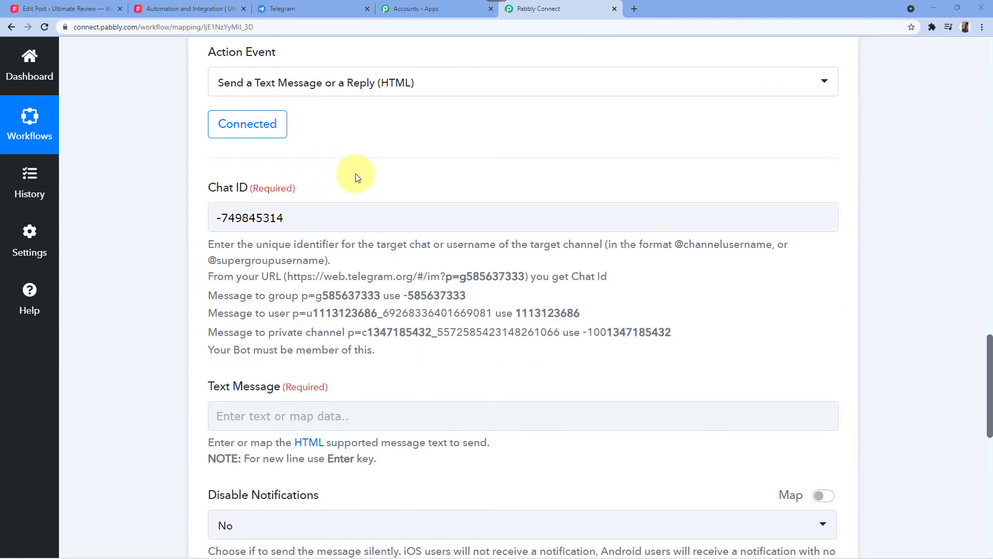
scroll(191, 243, "down", 1)
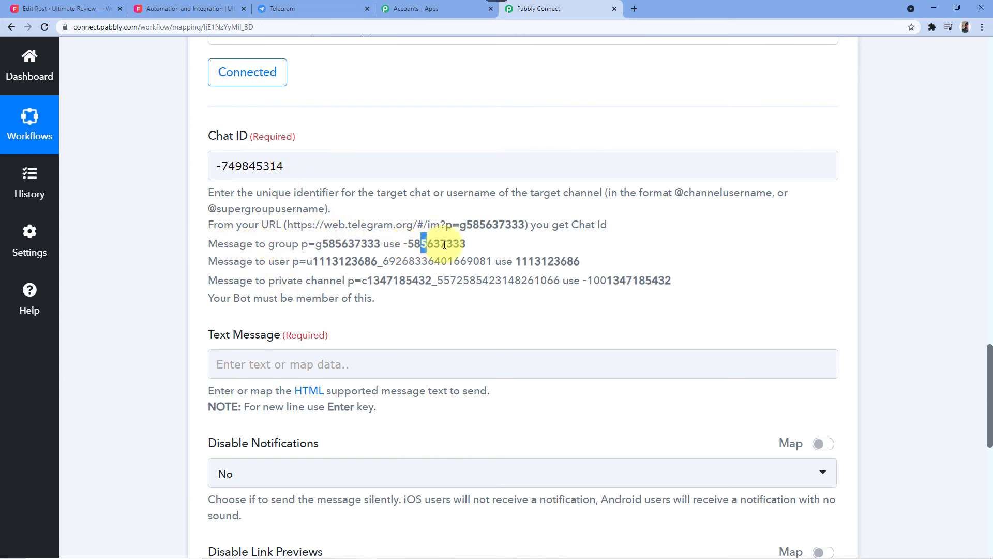
left_click_drag(401, 246, 409, 246)
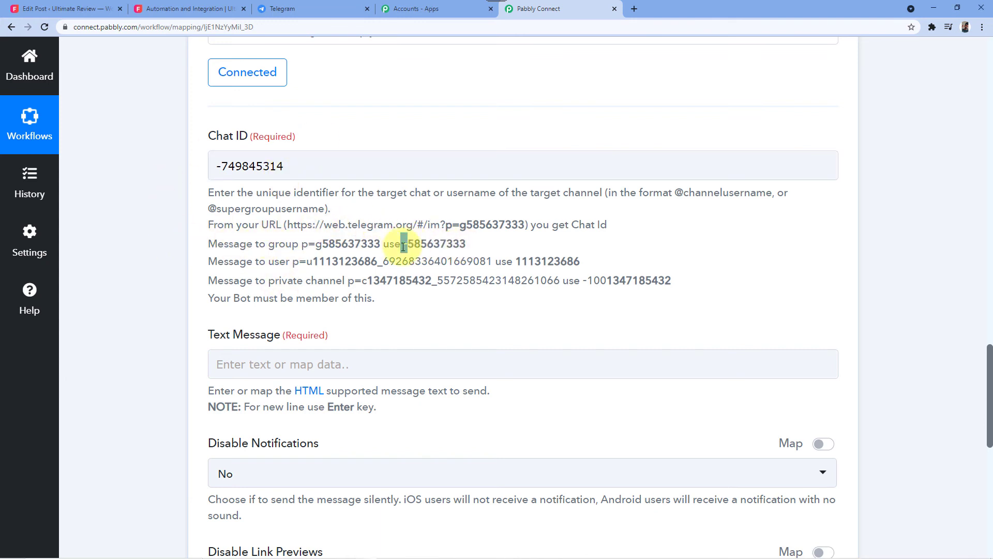
left_click(220, 165)
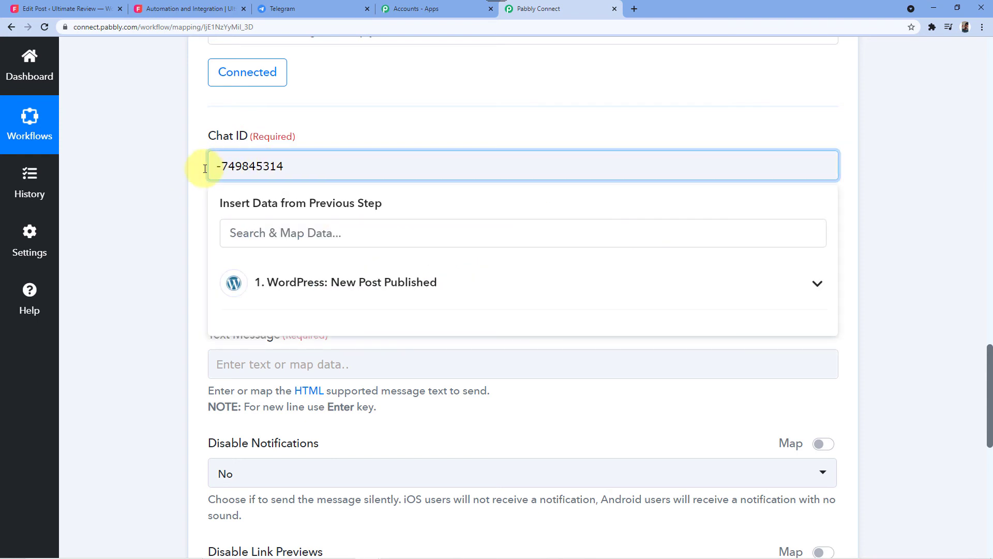
left_click(197, 172)
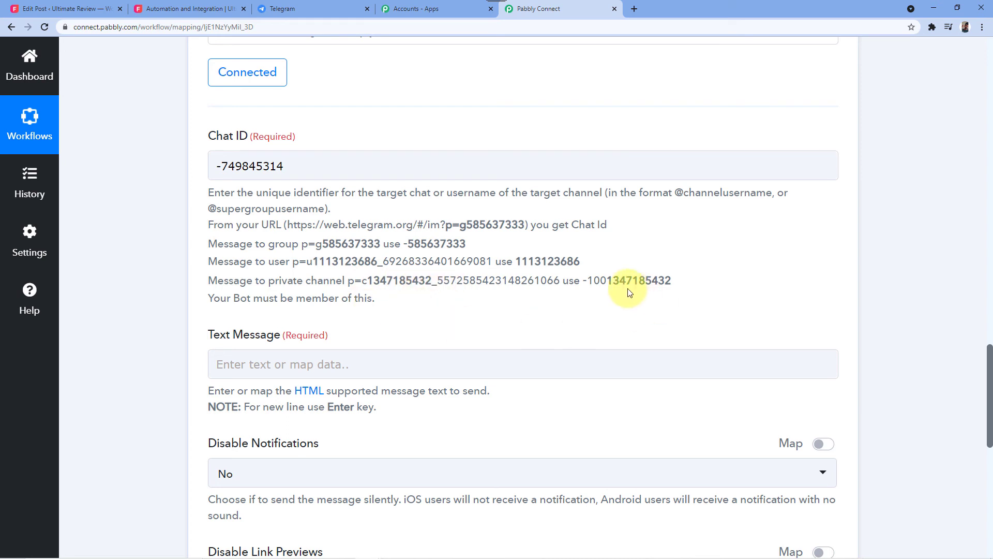
left_click_drag(584, 280, 609, 280)
left_click(612, 257)
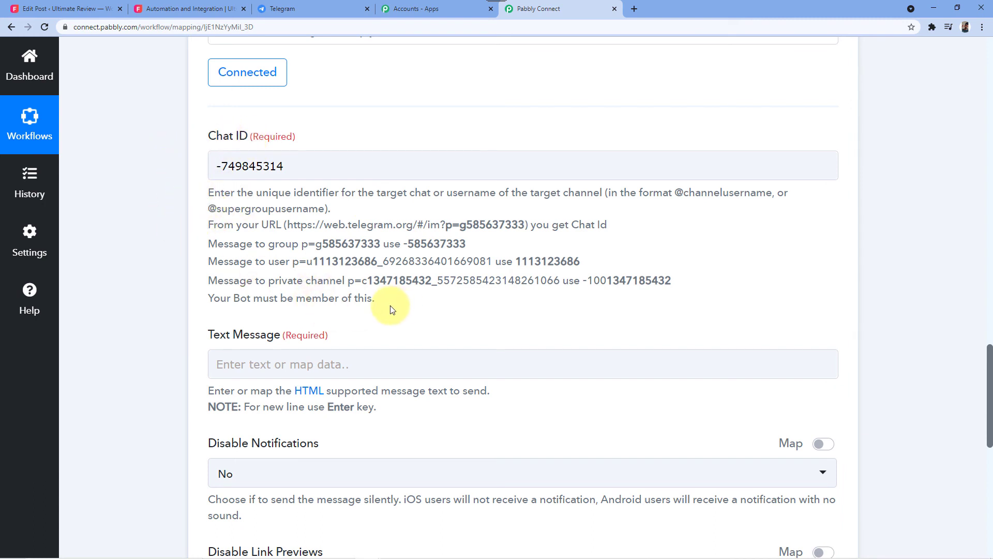
- Enter "A new Post Published on WordPress with Title" as the Telegram bot's text message
scroll(383, 314, "down", 3)
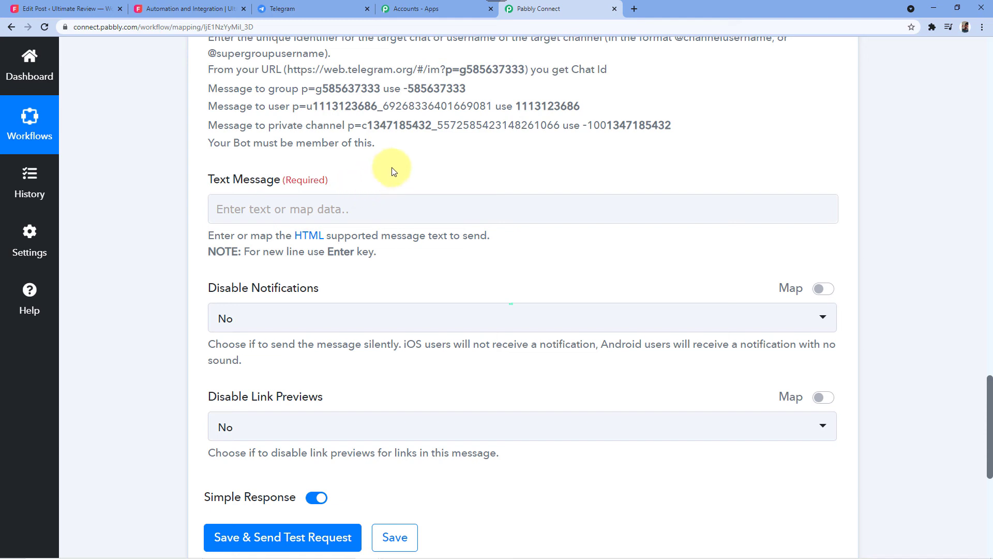
left_click(230, 207)
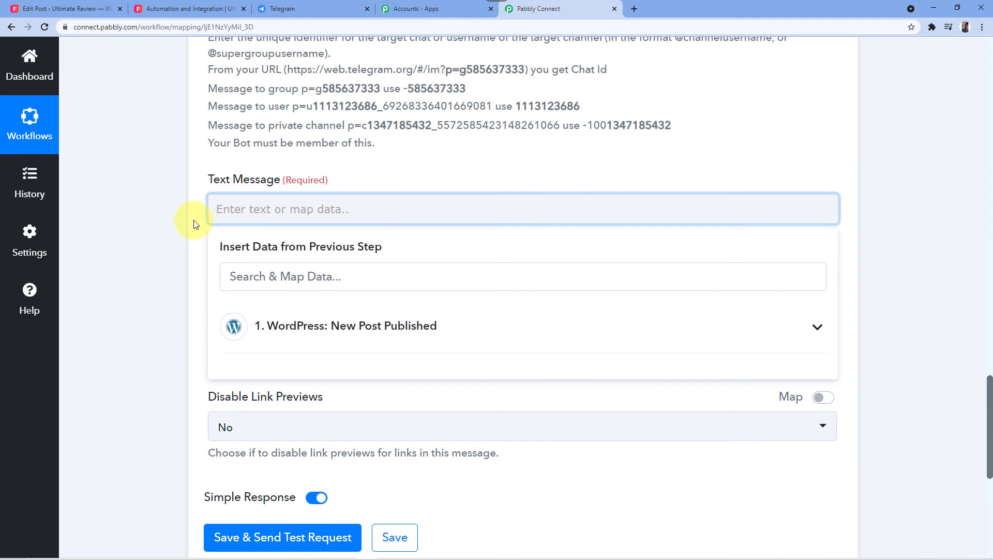
type("A new Post Published on WordpR")
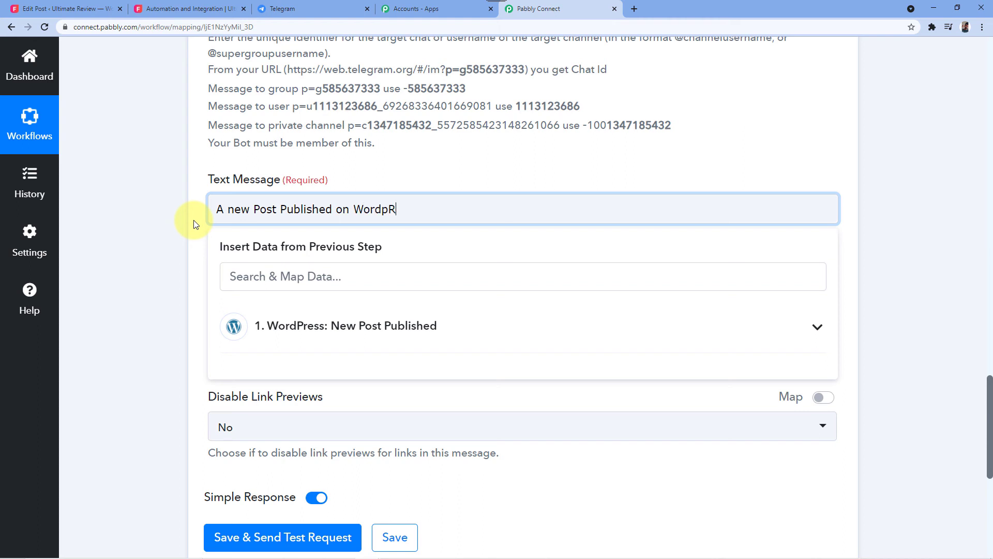
type("SS")
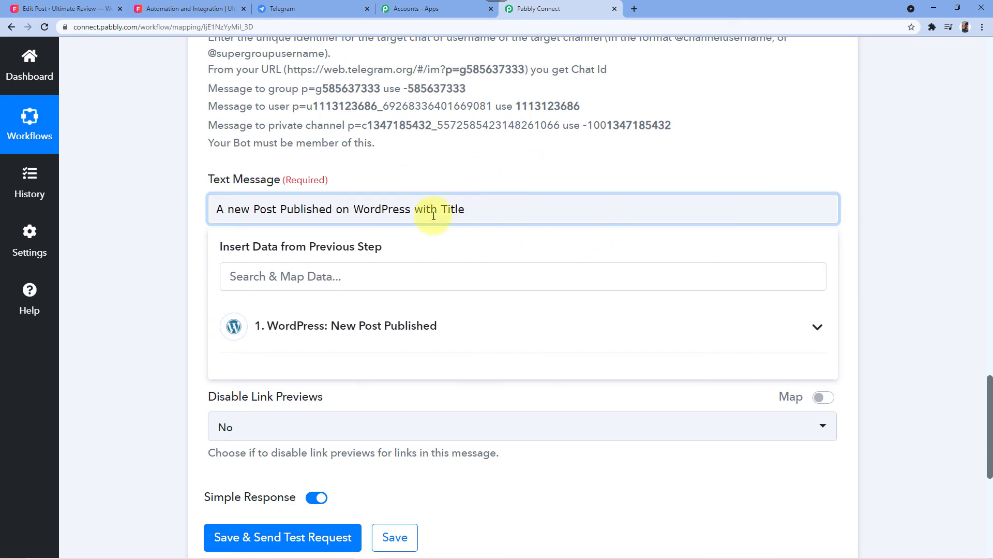
- Look up the Post Post Title field and its value in the captured WordPress webhook response, and return to the message field
scroll(782, 169, "up", 1)
scroll(823, 184, "up", 20)
scroll(820, 229, "down", 3)
scroll(821, 229, "down", 2)
scroll(737, 238, "up", 20)
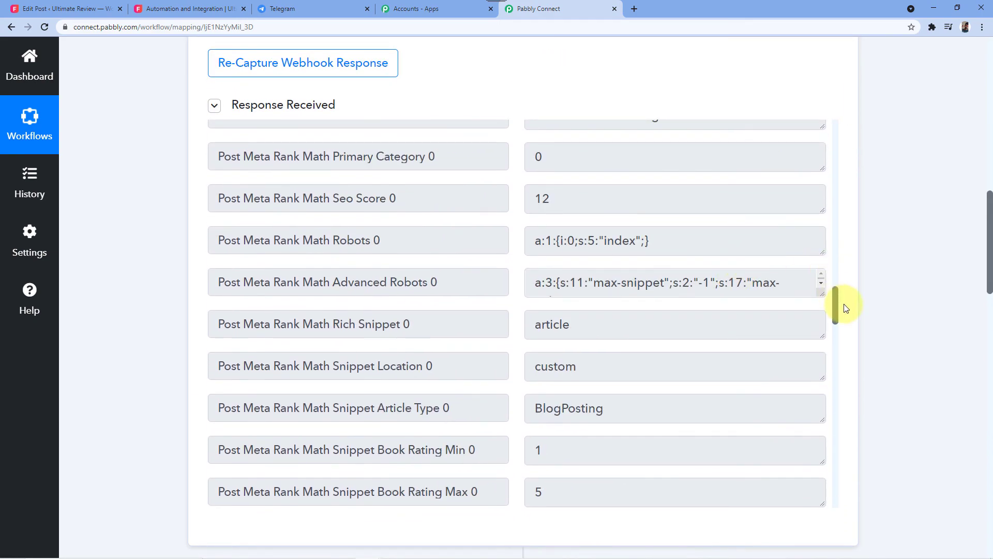
left_click_drag(838, 303, 833, 167)
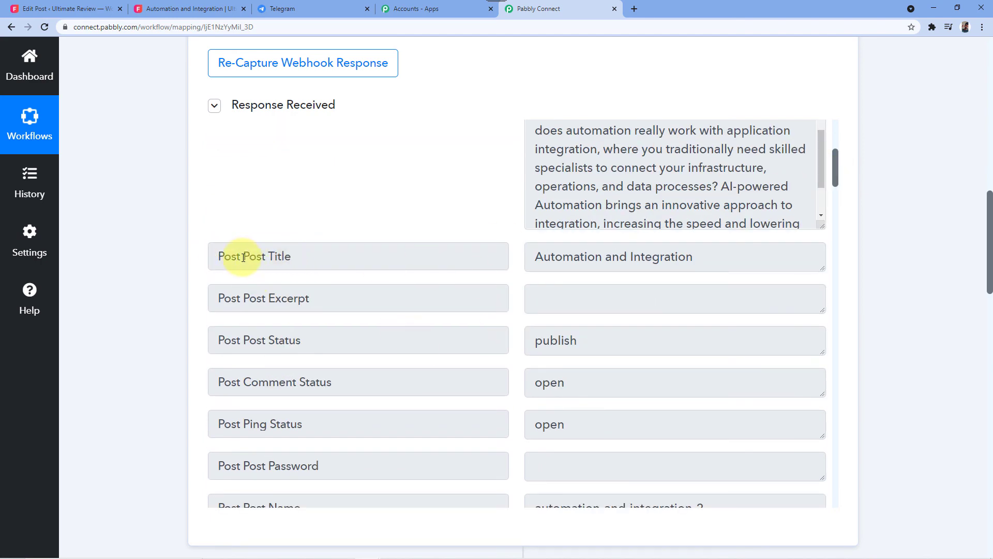
left_click_drag(244, 257, 314, 257)
left_click(314, 257)
mouse_move(529, 258)
left_mouse_down()
mouse_move(706, 257)
mouse_move(532, 260)
left_mouse_up()
left_click(711, 257)
scroll(879, 263, "down", 9)
scroll(860, 288, "down", 12)
scroll(440, 155, "up", 3)
- Add a colon after "Title" in the text message, map Post Post Title from the WordPress step and end with a period
left_click(440, 157)
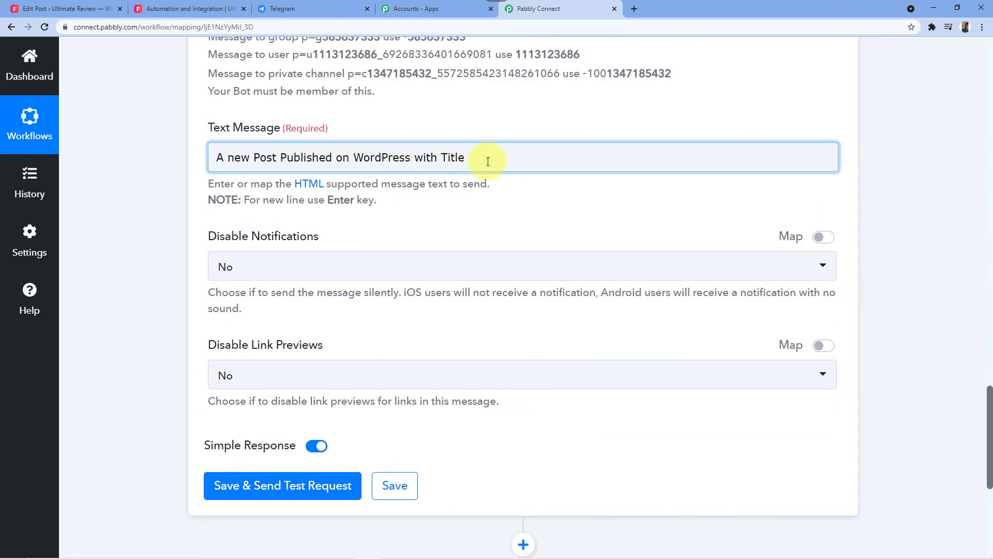
key("BackSpace")
type(":")
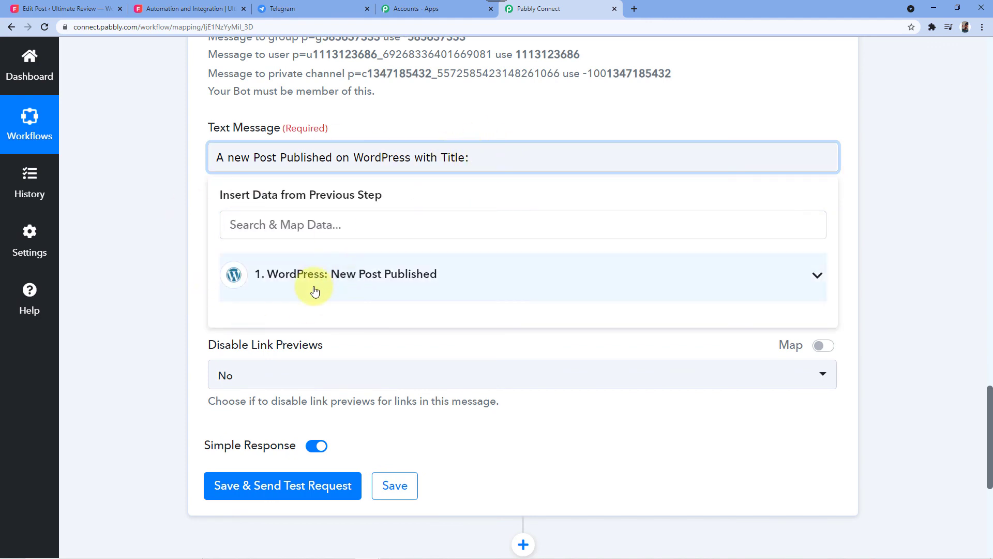
left_click(348, 275)
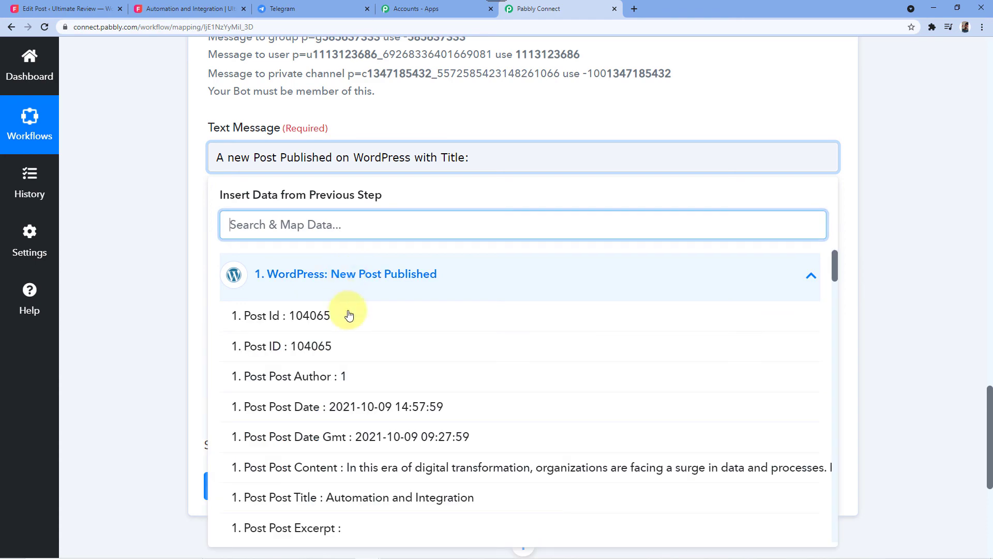
scroll(364, 332, "down", 3)
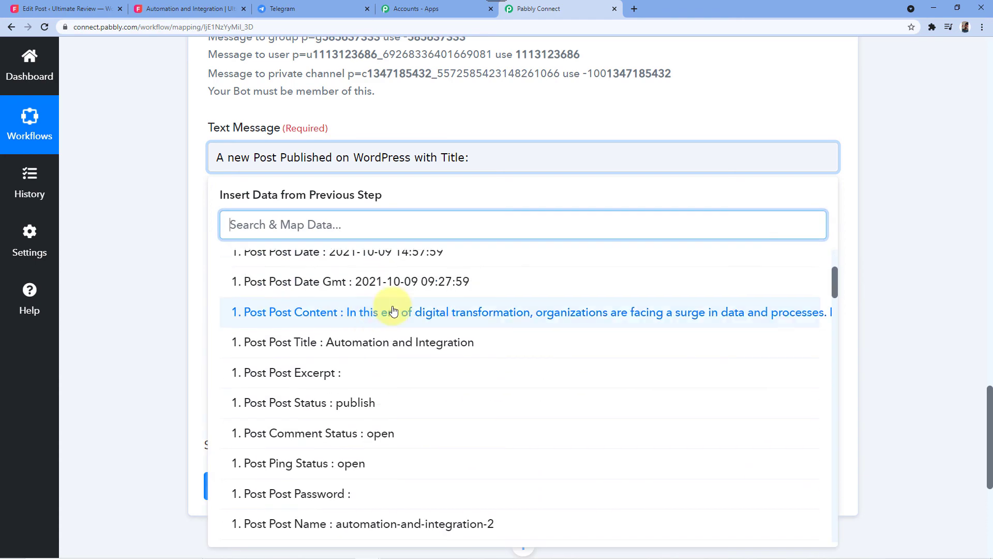
left_click(354, 344)
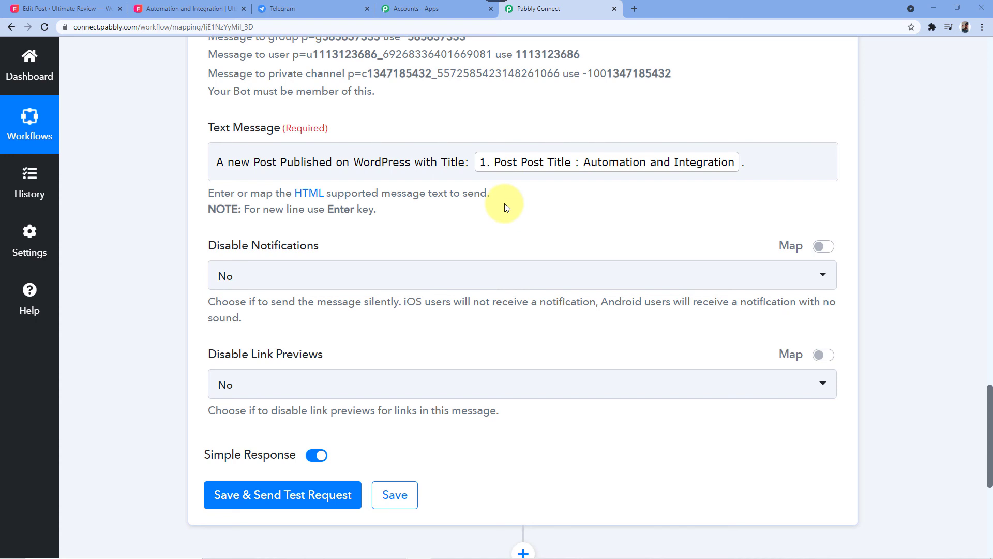
- Save the Telegram bot action with notifications and link previews left enabled, and send a test request
scroll(506, 208, "down", 1)
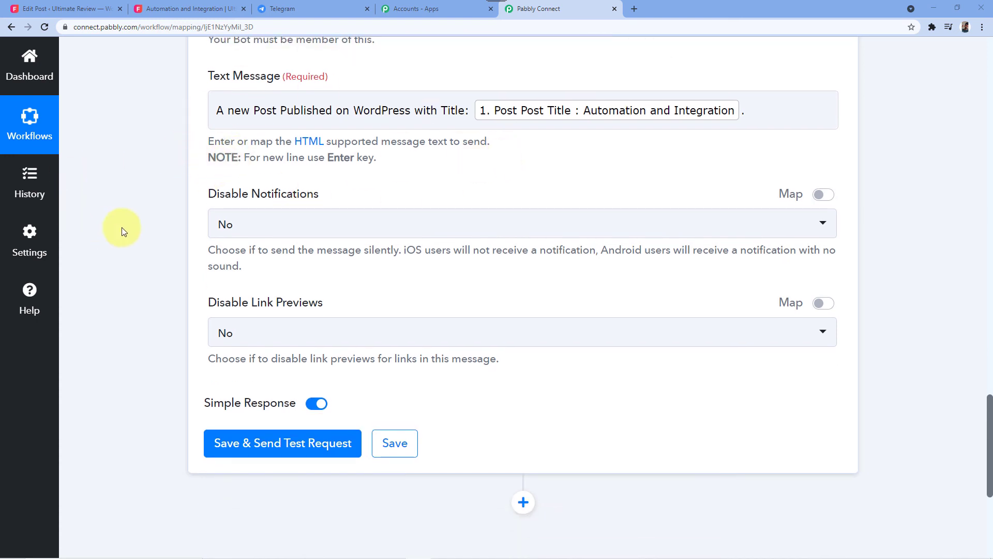
scroll(285, 200, "down", 1)
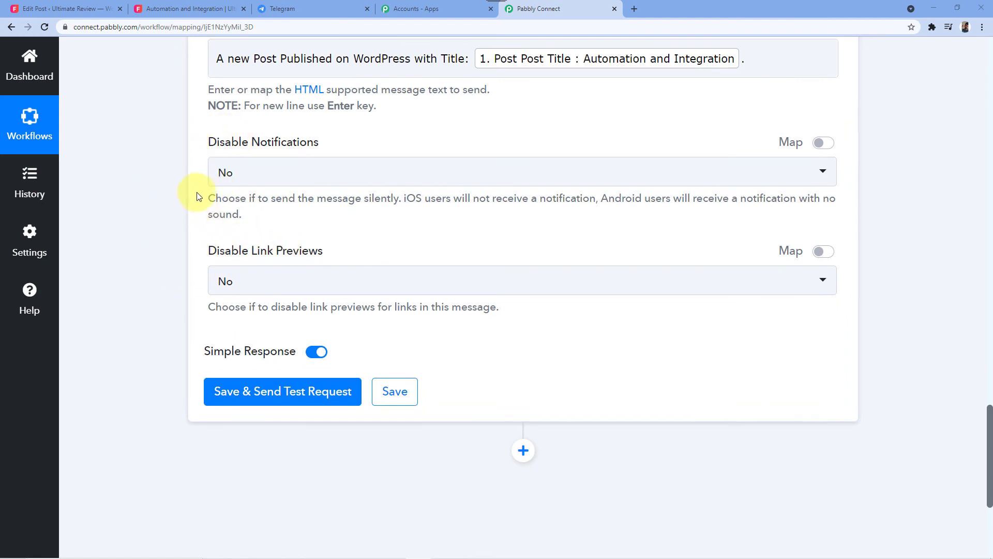
scroll(202, 217, "down", 1)
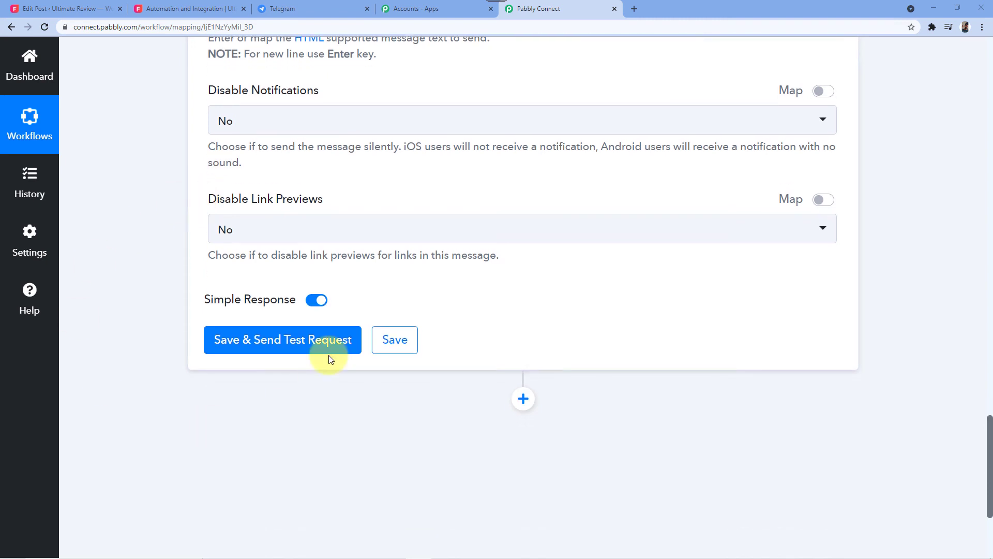
left_click(264, 343)
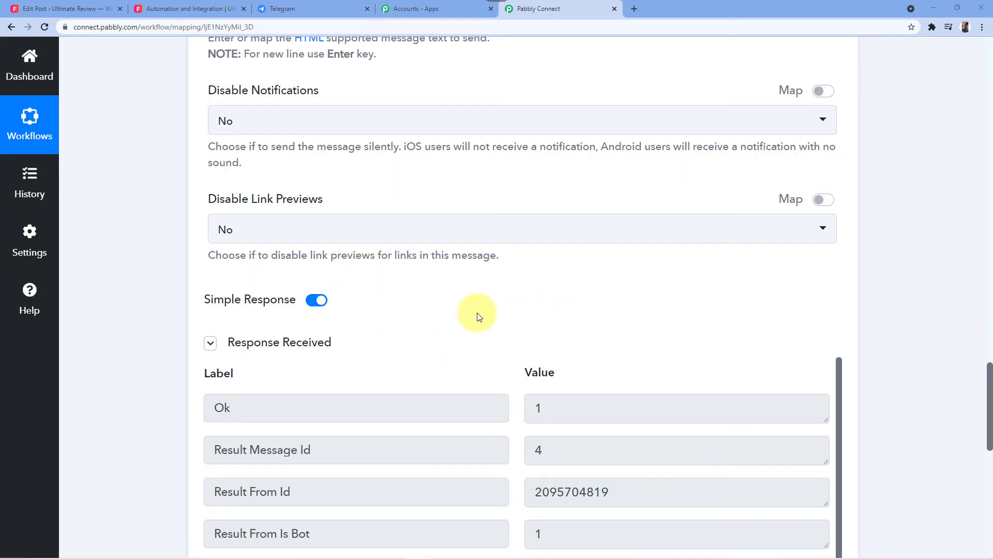
- Examine the Telegram bot's test response, especially the Result Chat Title field
scroll(481, 310, "down", 2)
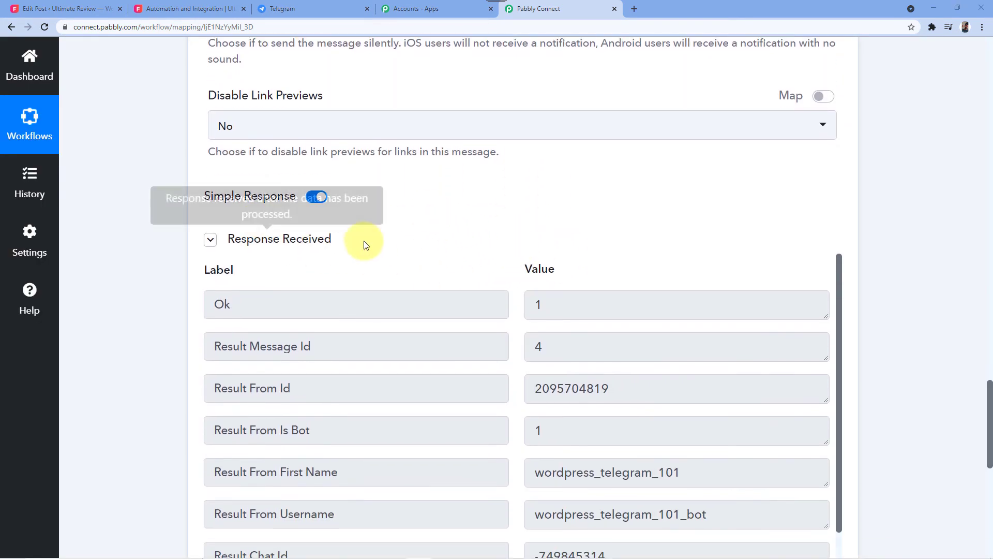
scroll(499, 224, "down", 2)
scroll(488, 192, "down", 1)
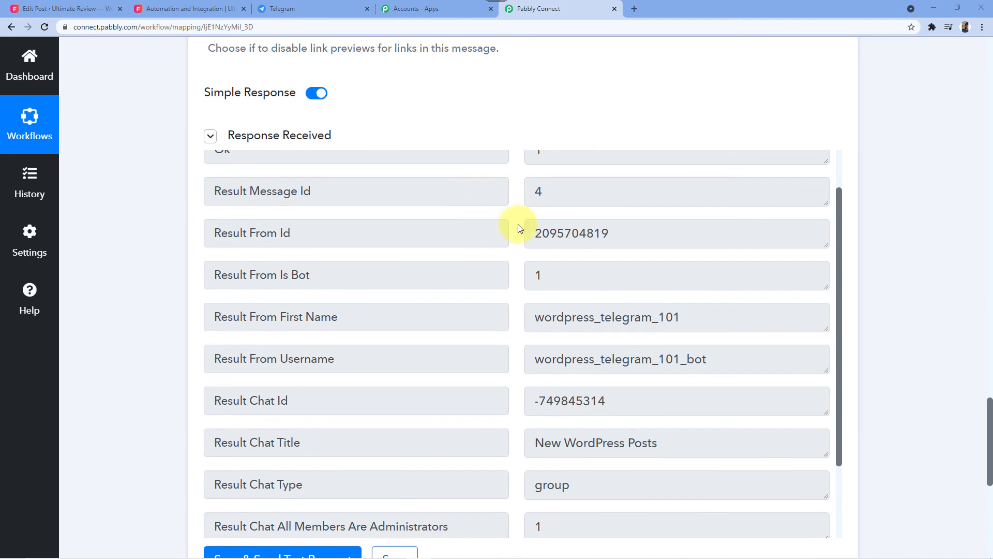
scroll(507, 222, "down", 4)
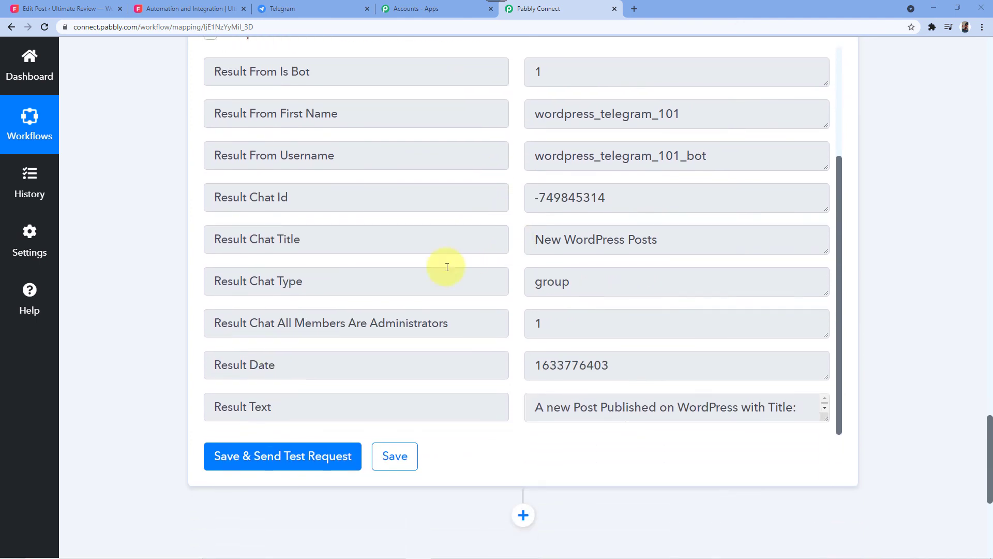
left_click_drag(532, 240, 678, 240)
left_click(653, 253)
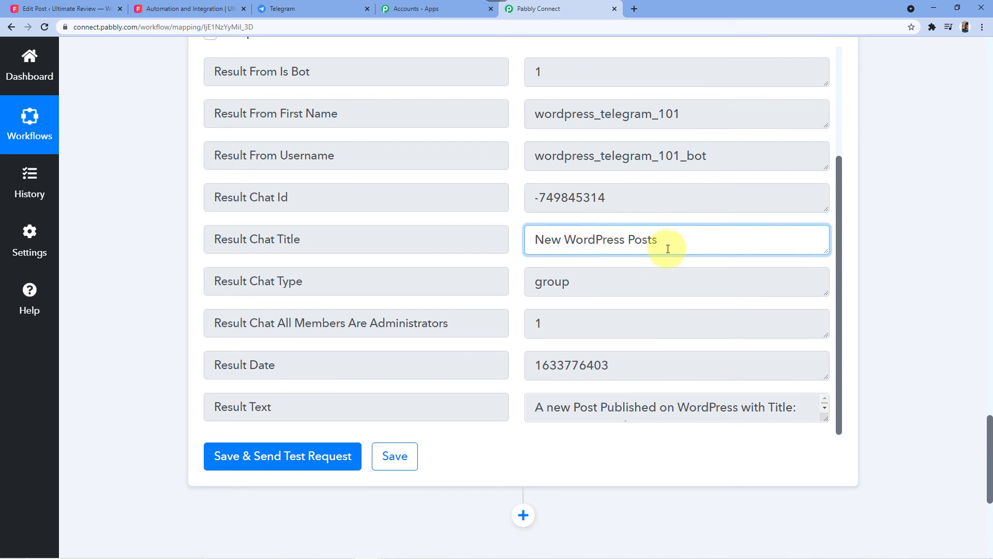
left_click(519, 220)
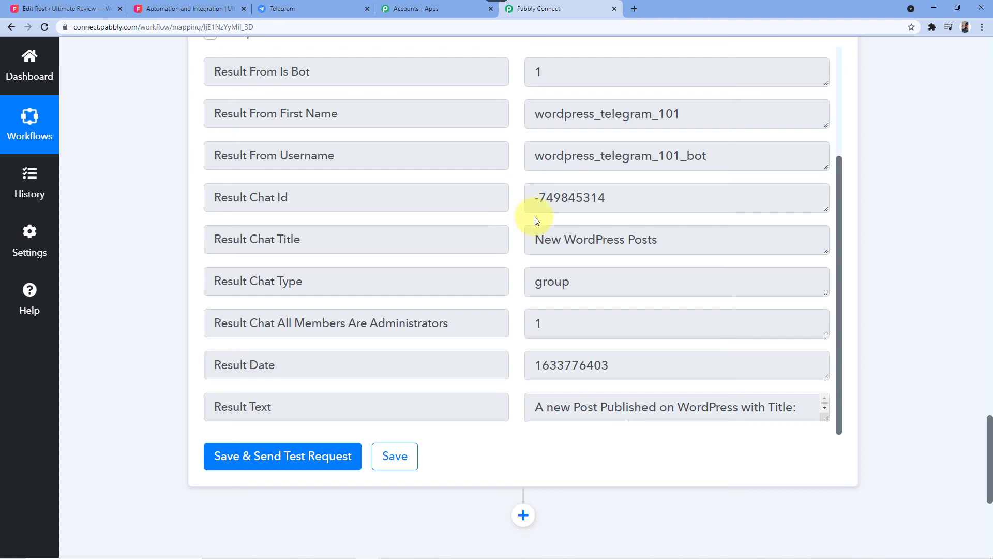
left_click_drag(662, 245, 526, 214)
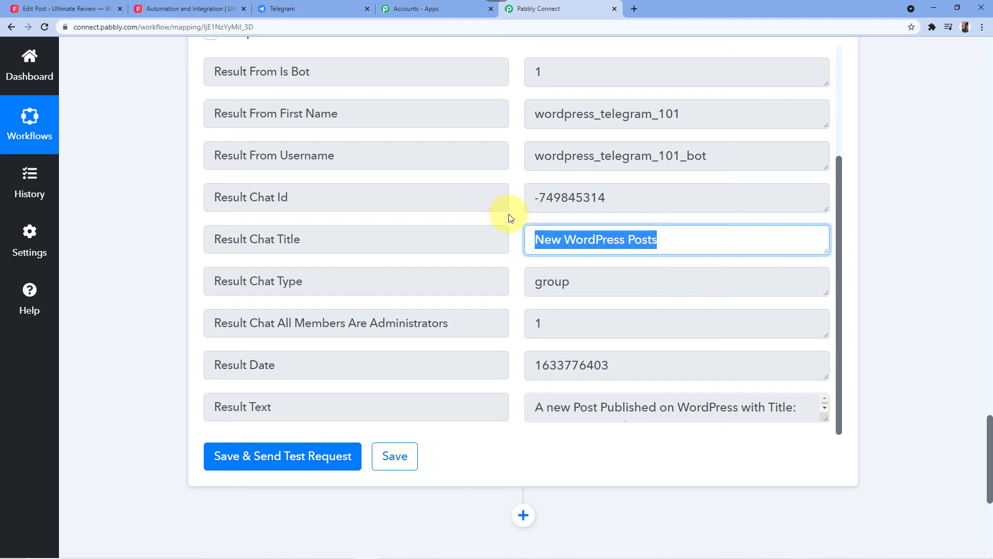
left_click(509, 214)
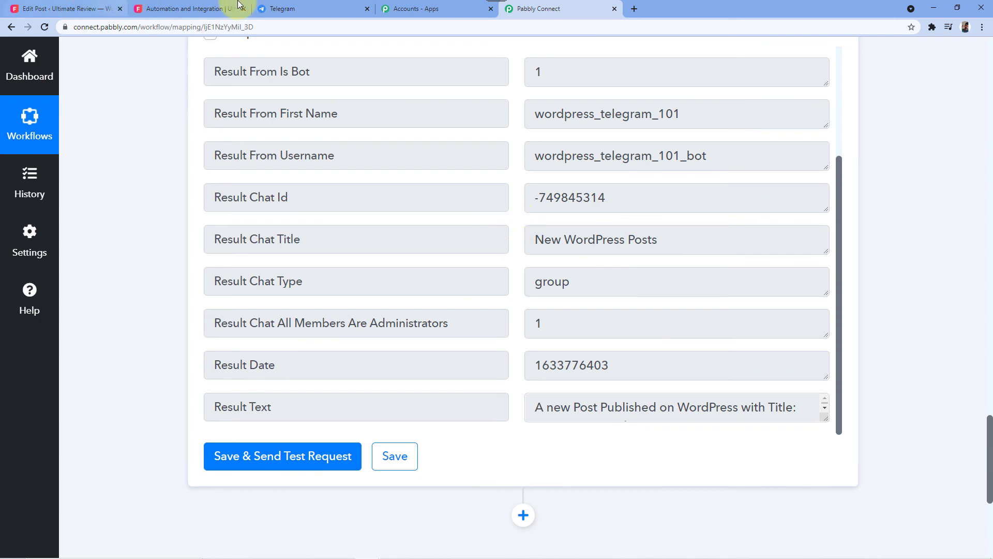
- Compare the bot's message in the New WordPress Posts Telegram group with the text message set up in Pabbly Connect
left_click(330, 6)
left_click(401, 244)
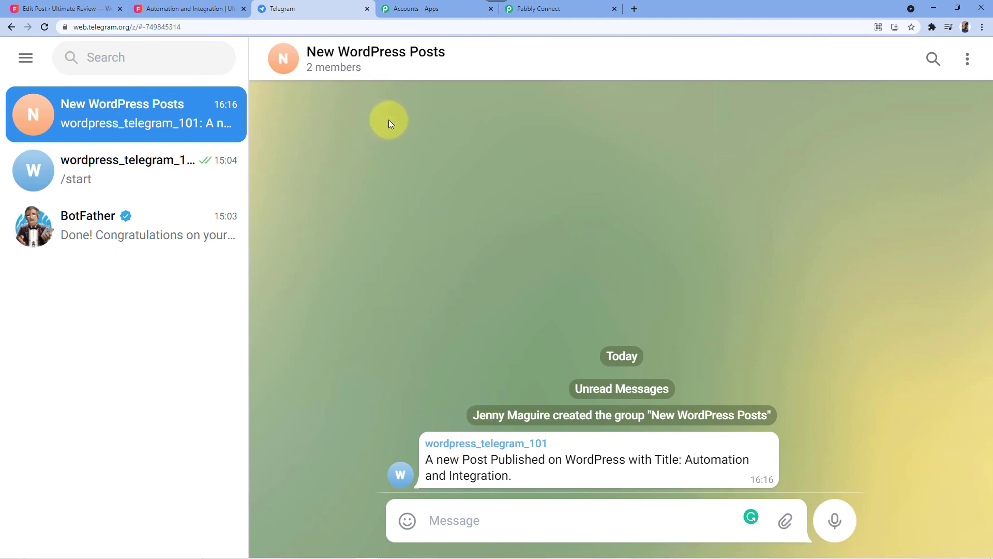
left_click(548, 8)
scroll(444, 156, "up", 12)
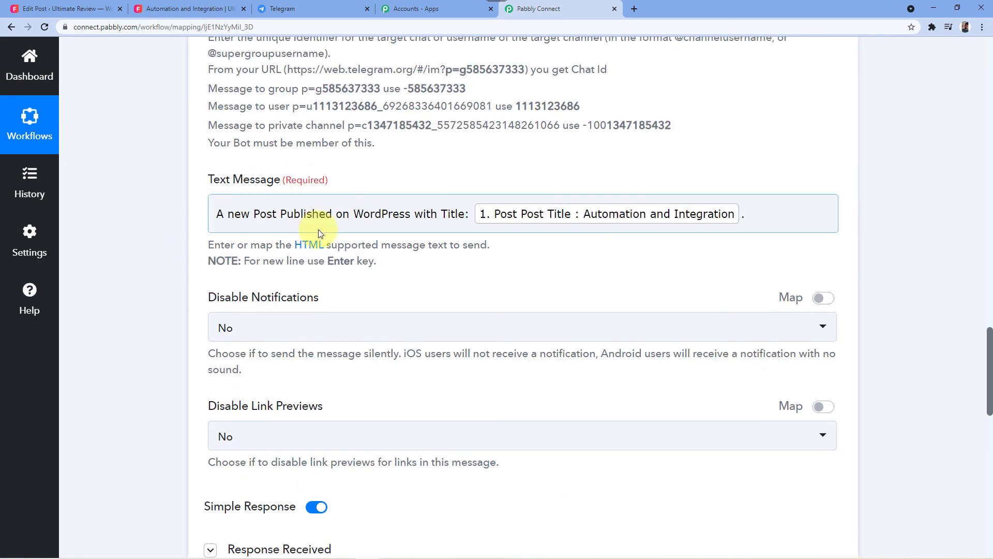
left_click(290, 9)
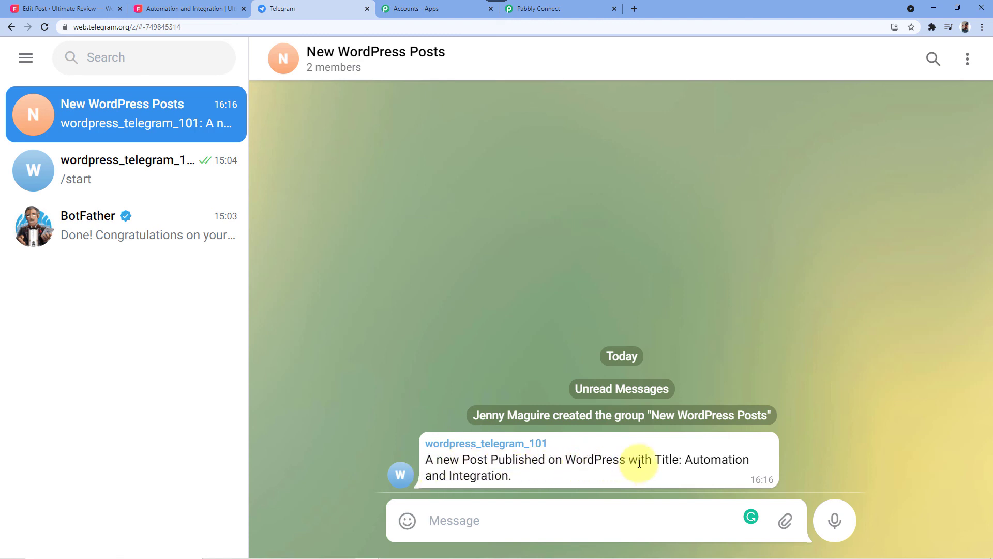
- Check the post title in the bot's Telegram message against the title of the published WordPress post
left_click_drag(683, 457, 622, 492)
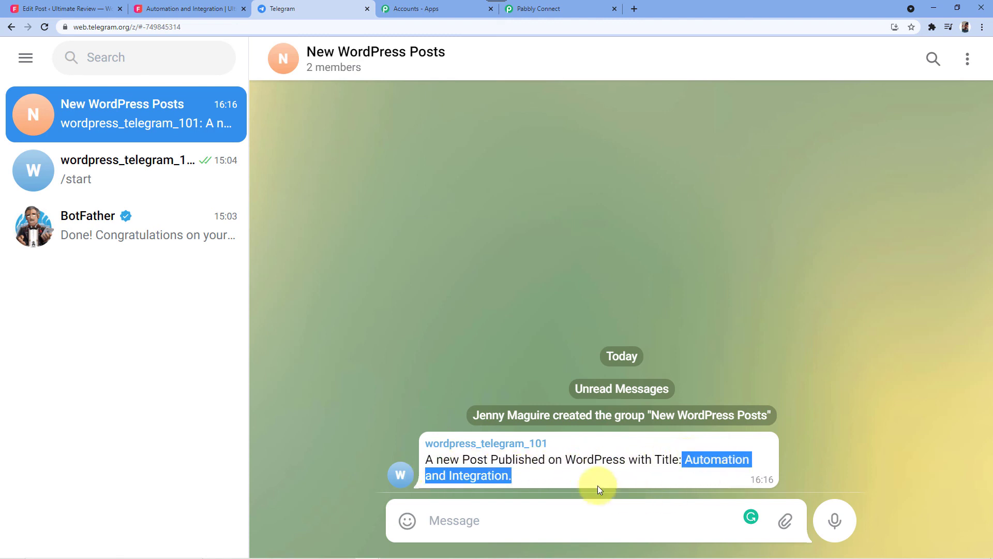
left_click_drag(511, 479, 500, 474)
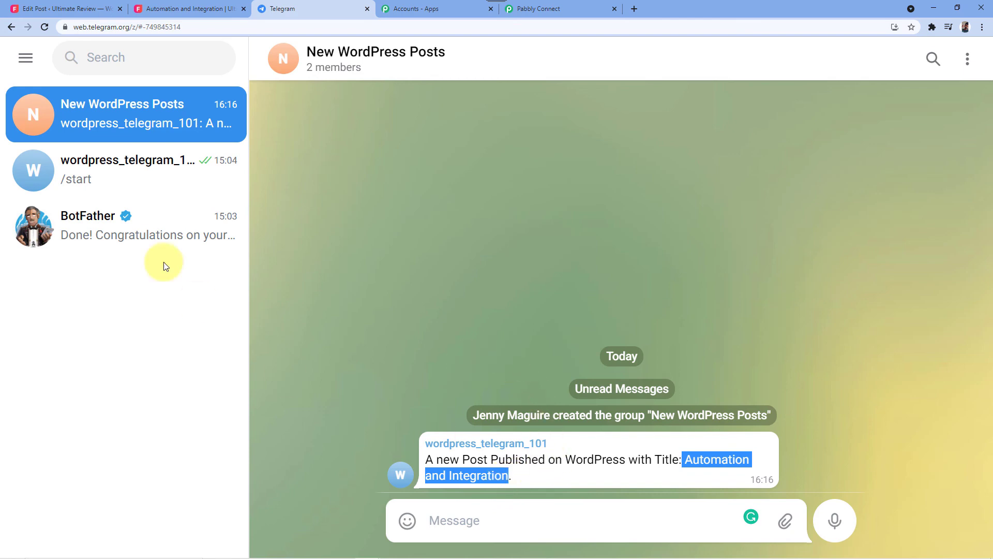
left_click(195, 8)
scroll(235, 191, "up", 2)
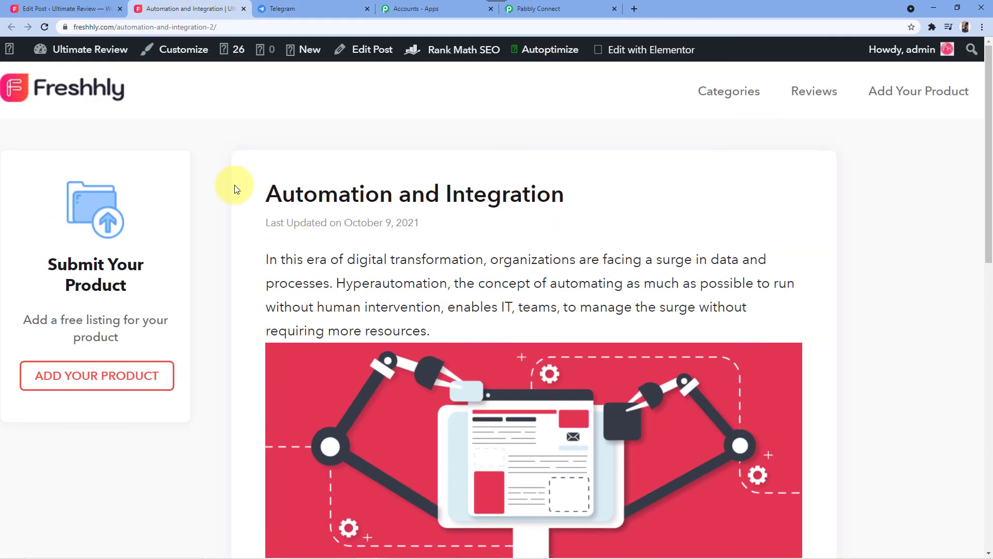
left_click(290, 9)
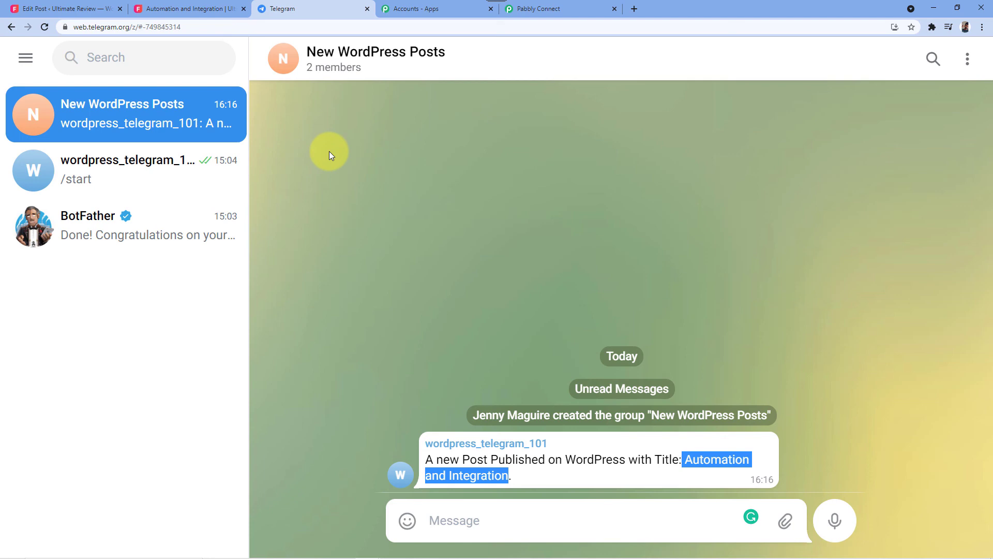
- Close the published Automation and Integration page and start a new post in WordPress
left_click(244, 9)
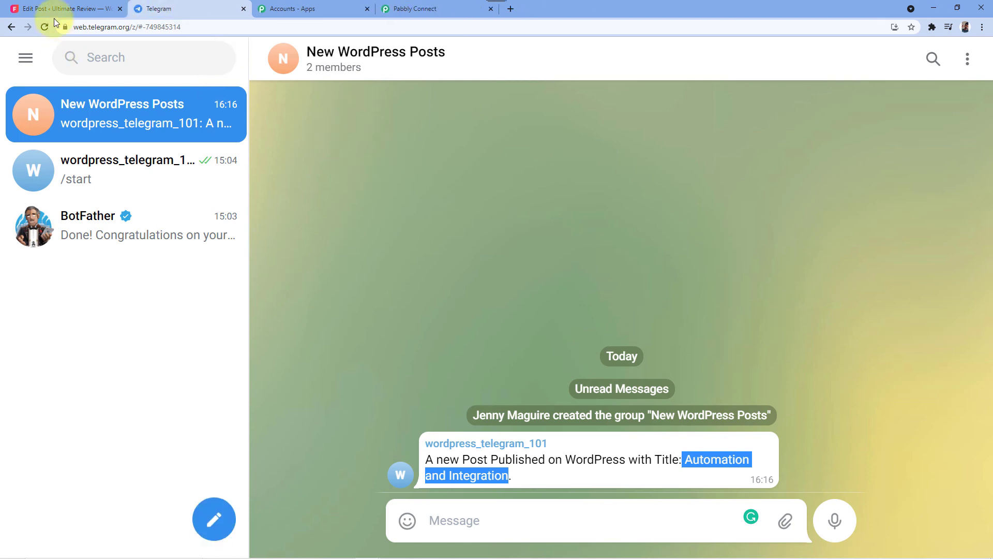
left_click(57, 8)
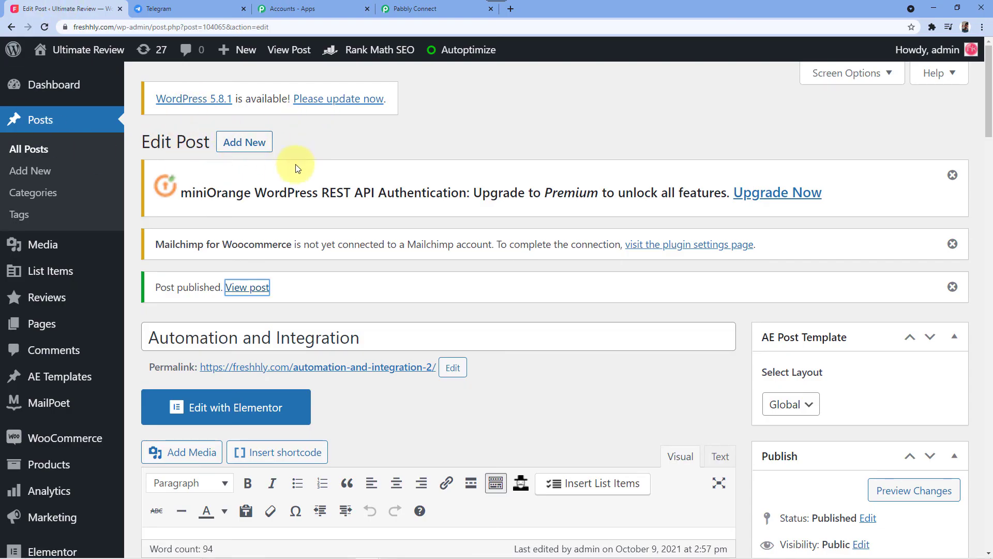
left_click(243, 141)
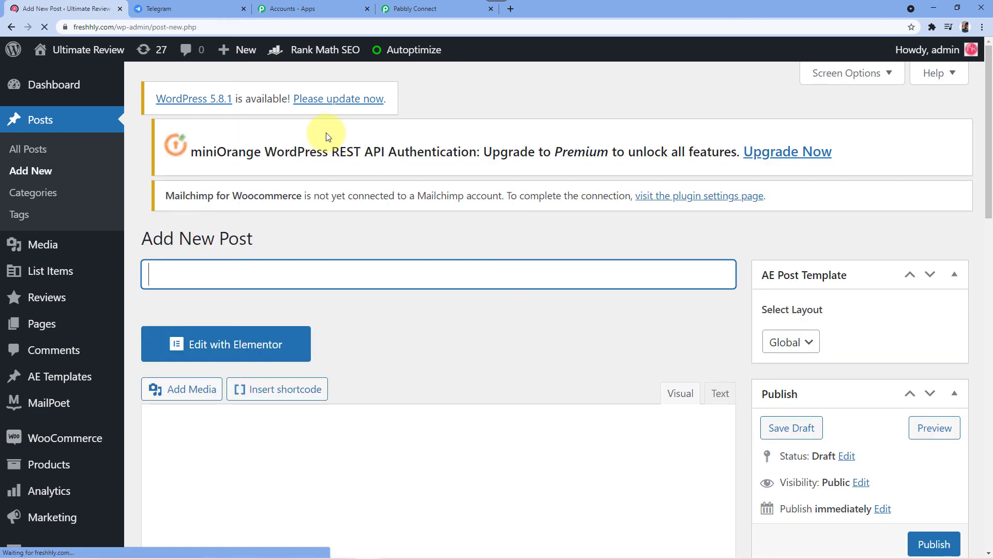
scroll(395, 278, "down", 2)
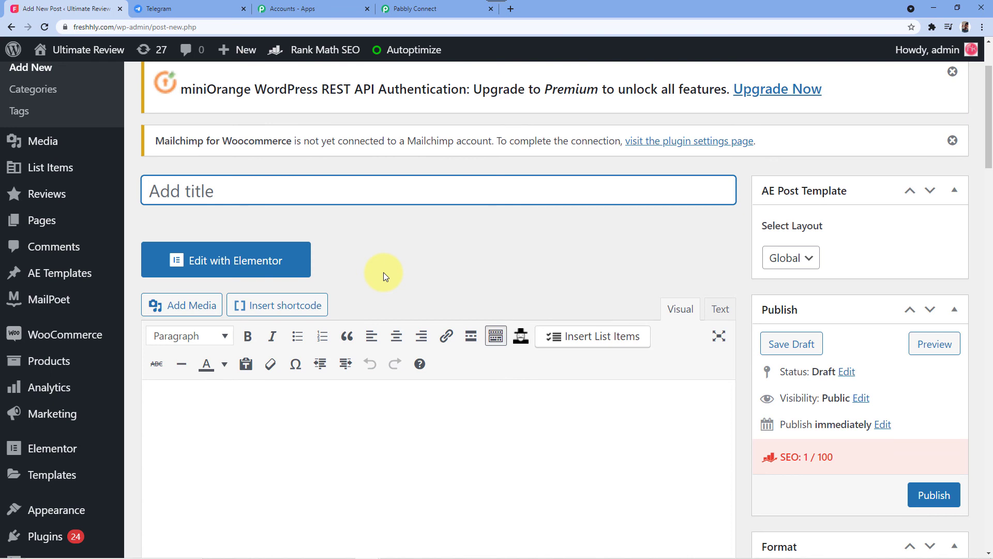
- View the current messages in the New WordPress Posts Telegram group and return to the new WordPress post
left_click(158, 9)
left_click(530, 312)
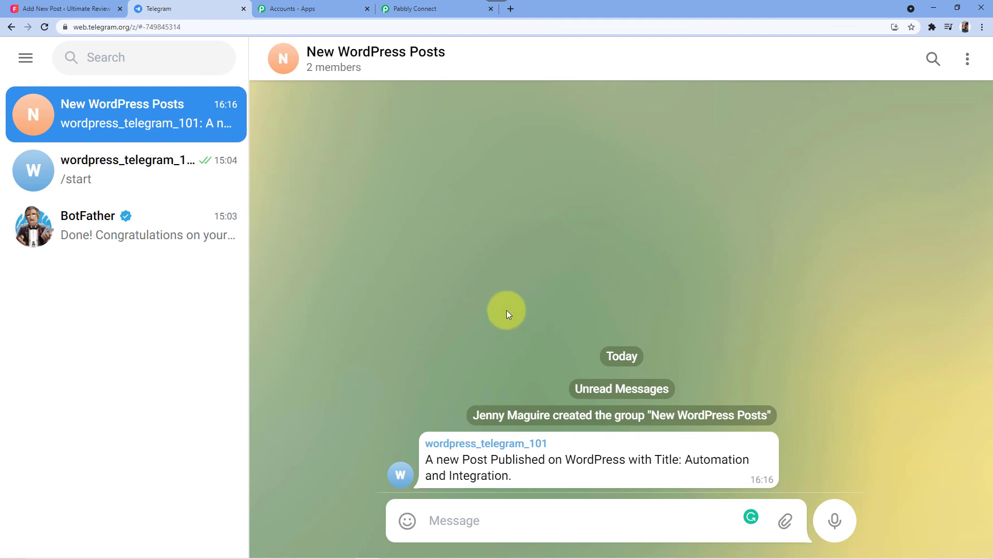
left_click(111, 8)
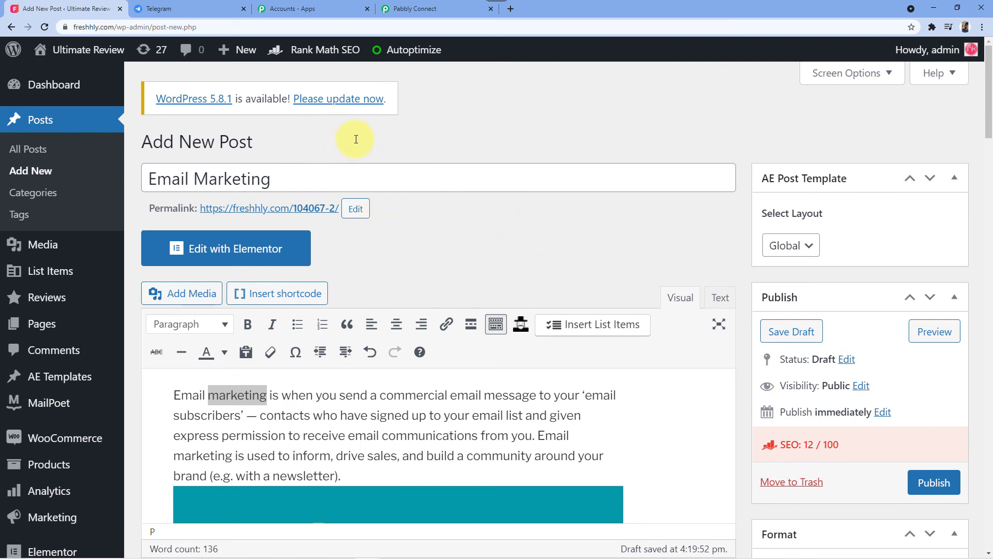
- Review the Email Marketing draft's text, images and featured image, and publish the post
scroll(353, 142, "down", 1)
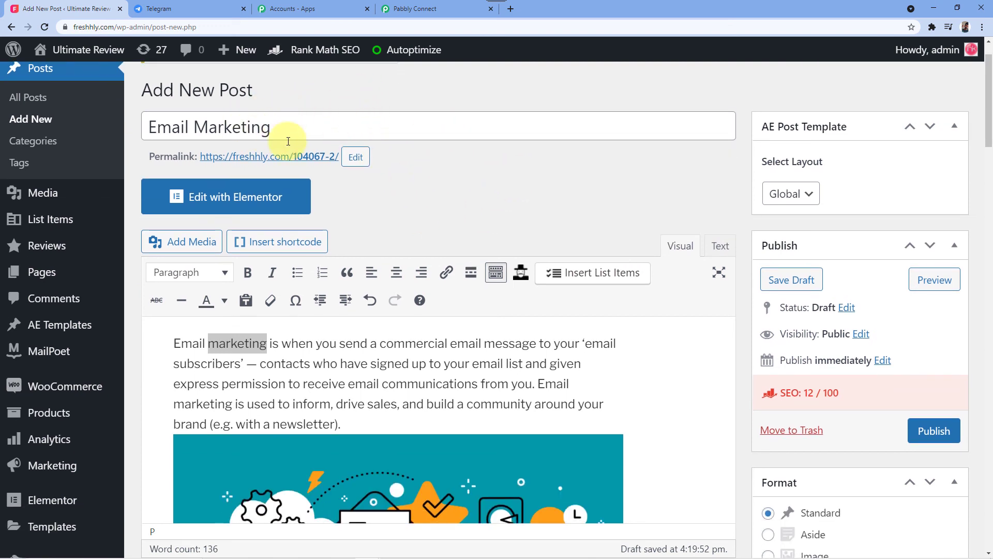
scroll(406, 178, "down", 2)
left_click(368, 231)
scroll(376, 246, "down", 1)
scroll(393, 225, "down", 5)
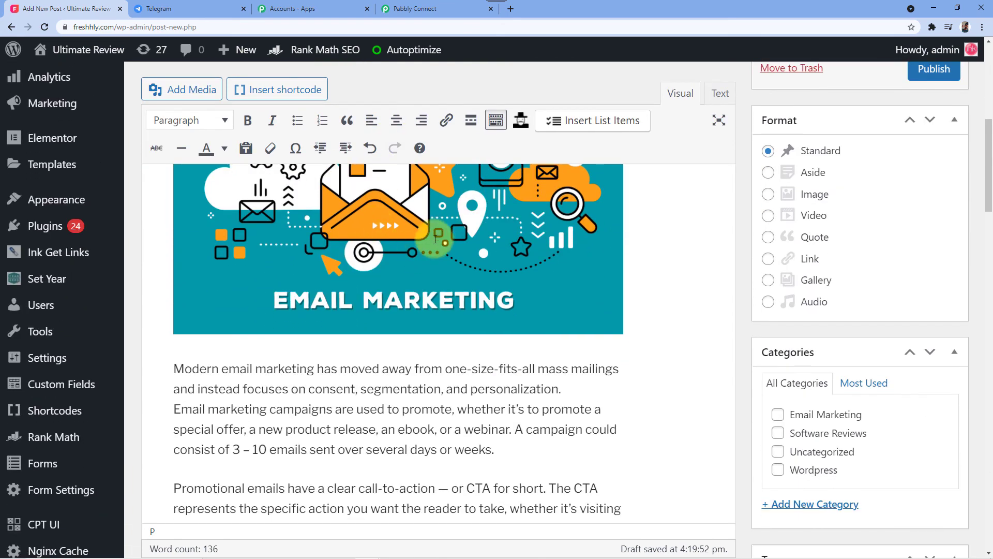
scroll(641, 314, "down", 2)
scroll(743, 265, "down", 13)
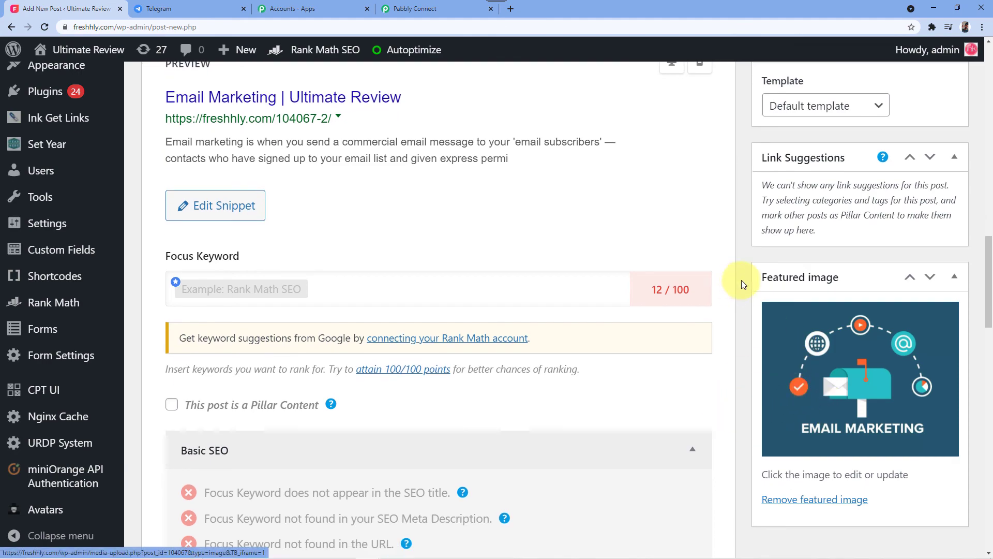
scroll(745, 277, "up", 15)
scroll(739, 281, "up", 3)
scroll(737, 284, "down", 1)
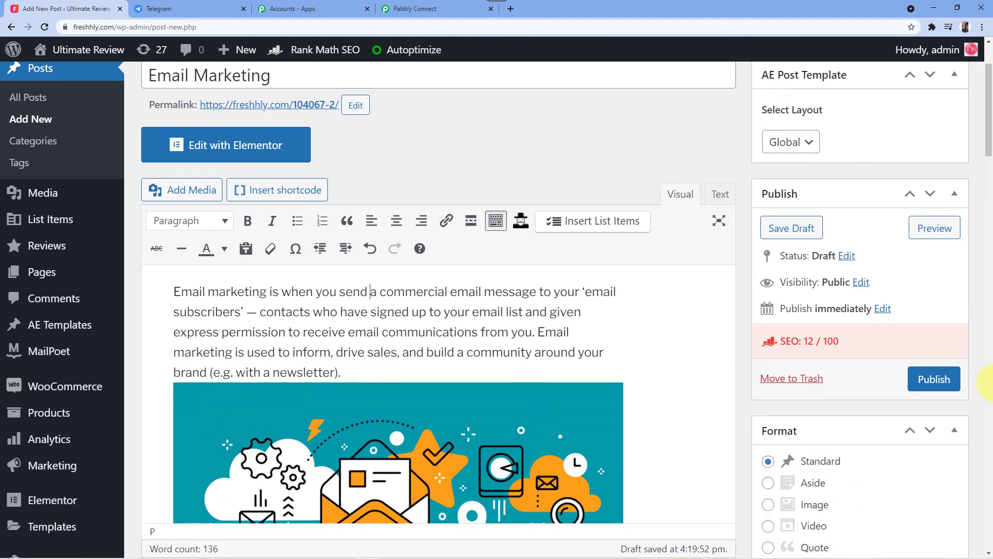
left_click(936, 382)
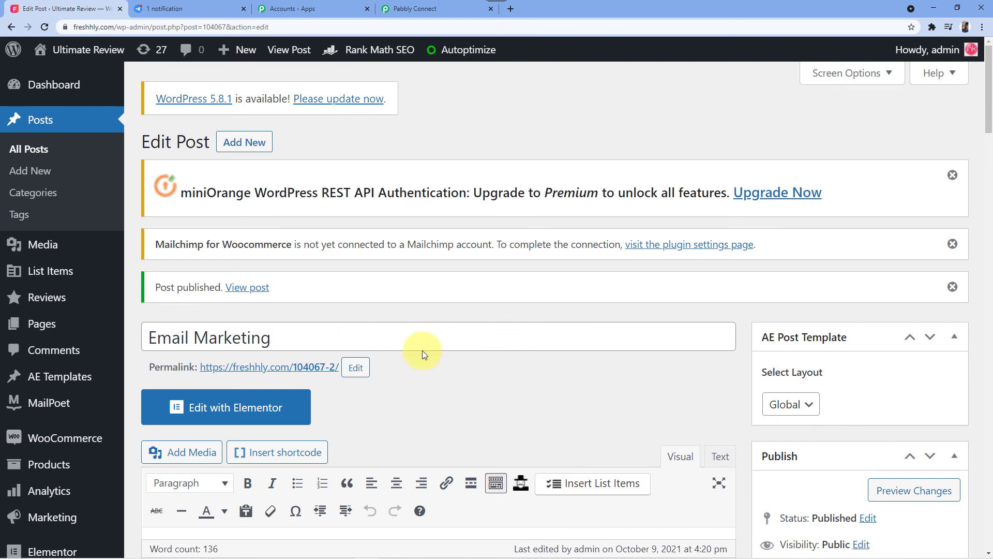
- Open the published Email Marketing post from its permalink in a new tab and look through the live page
scroll(394, 333, "down", 1)
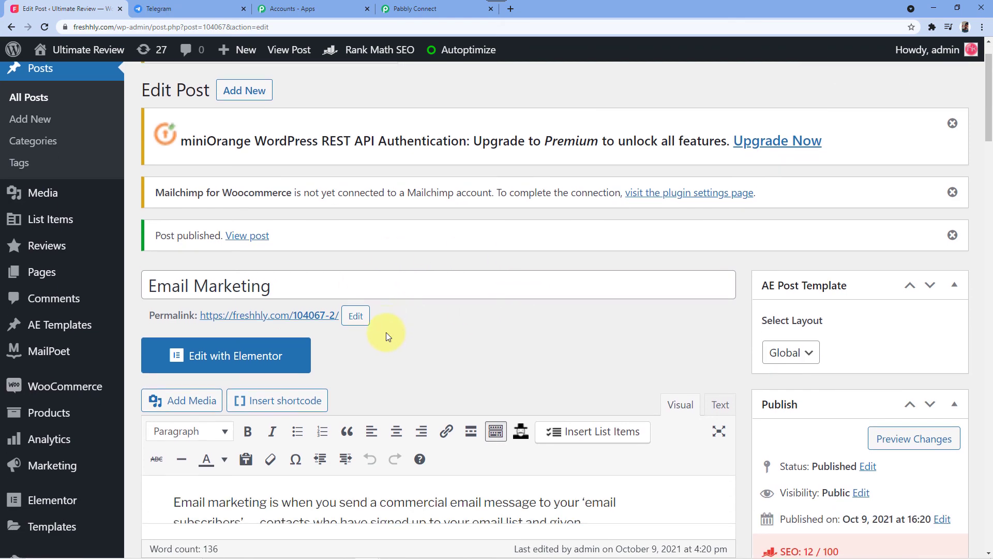
right_click(272, 317)
left_click(329, 325)
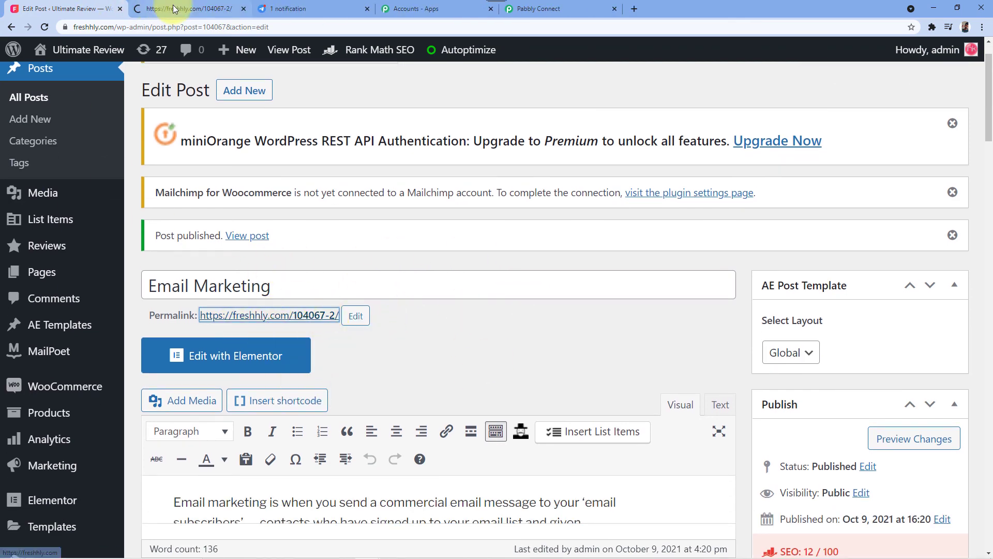
left_click(187, 9)
scroll(266, 166, "down", 4)
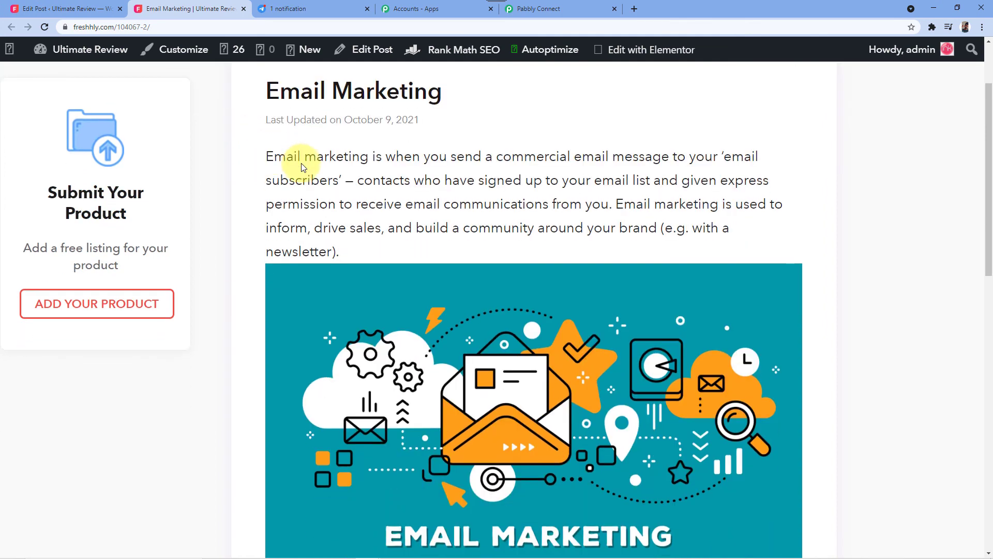
scroll(250, 173, "down", 1)
scroll(251, 176, "up", 4)
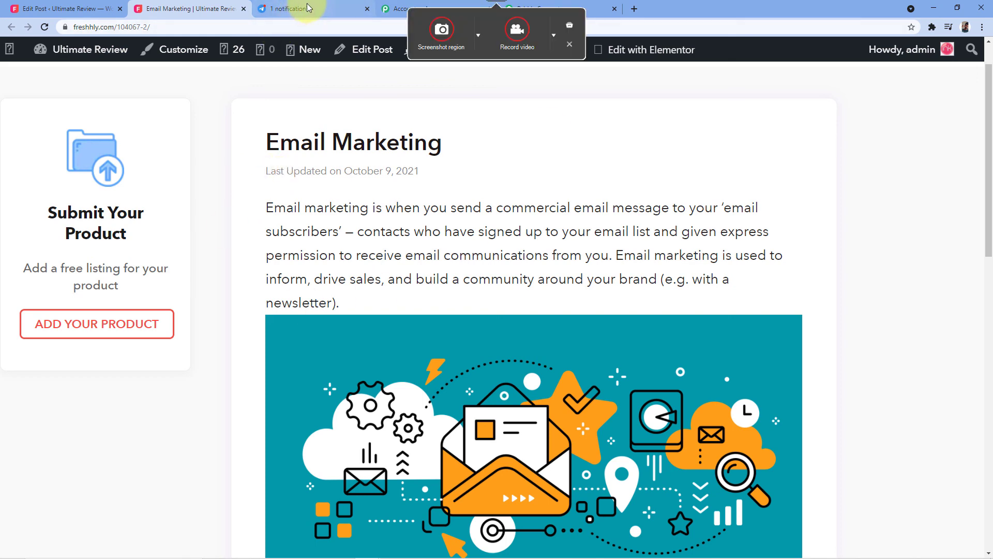
- Check the Telegram group for the bot's message about the Email Marketing post and return to the live post
left_click(338, 9)
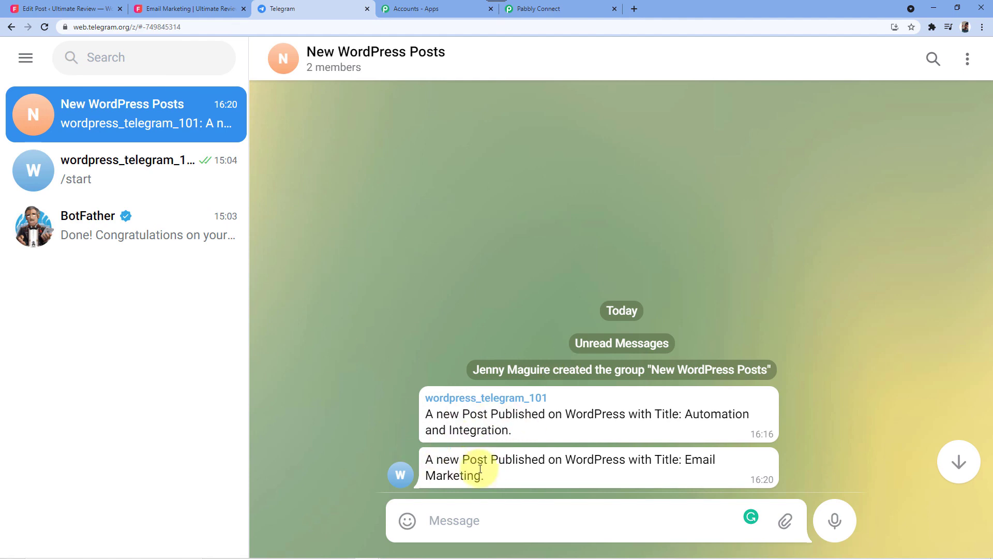
left_click(197, 9)
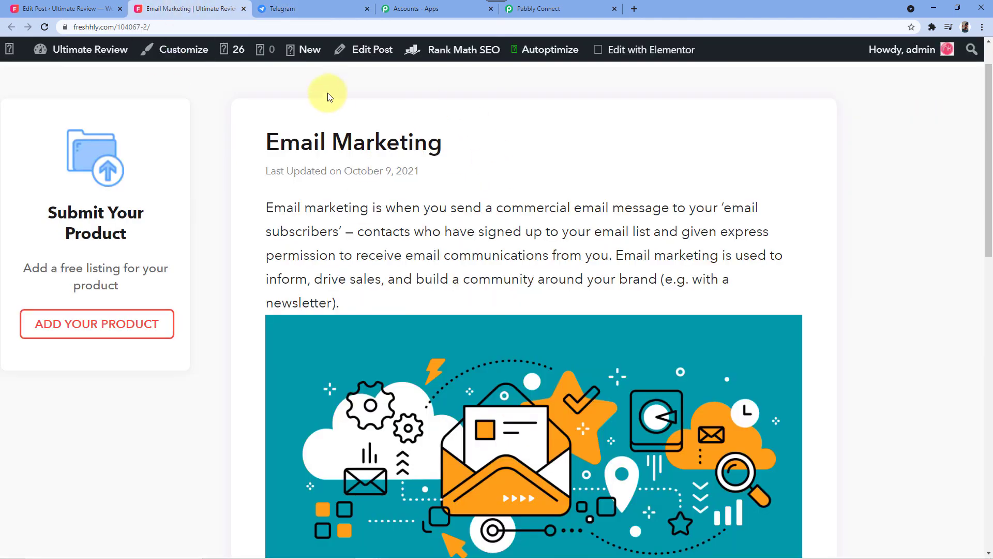
- Compare the post title in the Telegram bot's latest group message with the title on the live Email Marketing page
left_click(321, 7)
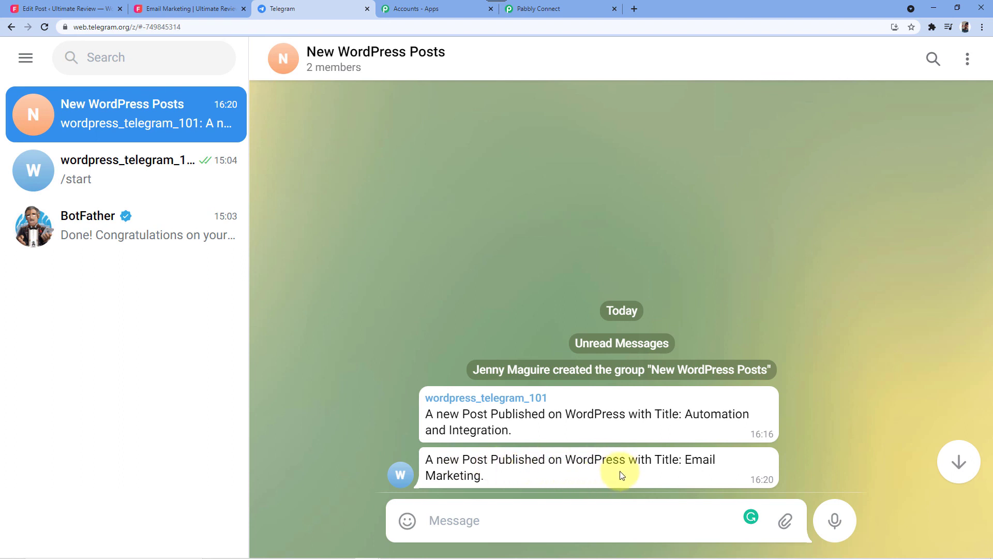
left_click_drag(685, 460, 480, 470)
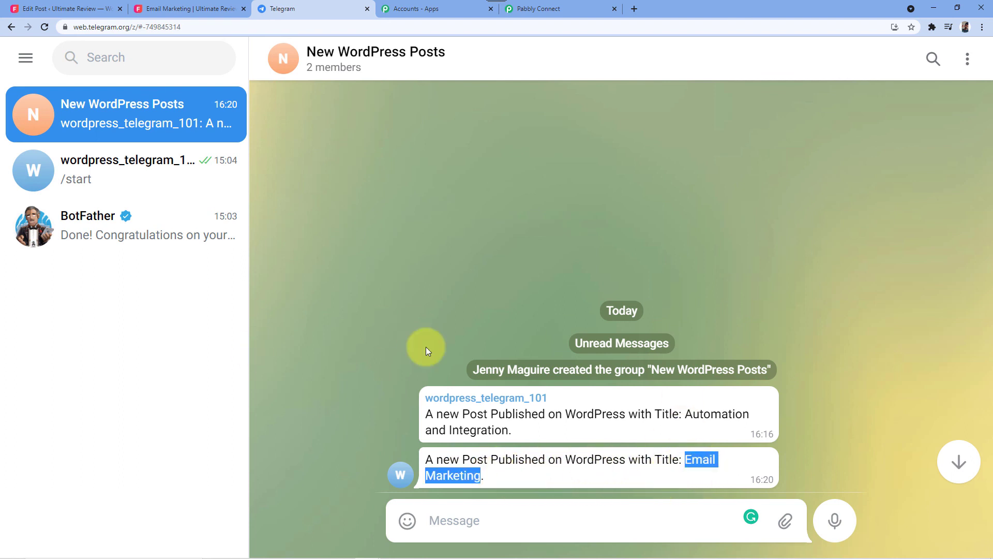
left_click(181, 9)
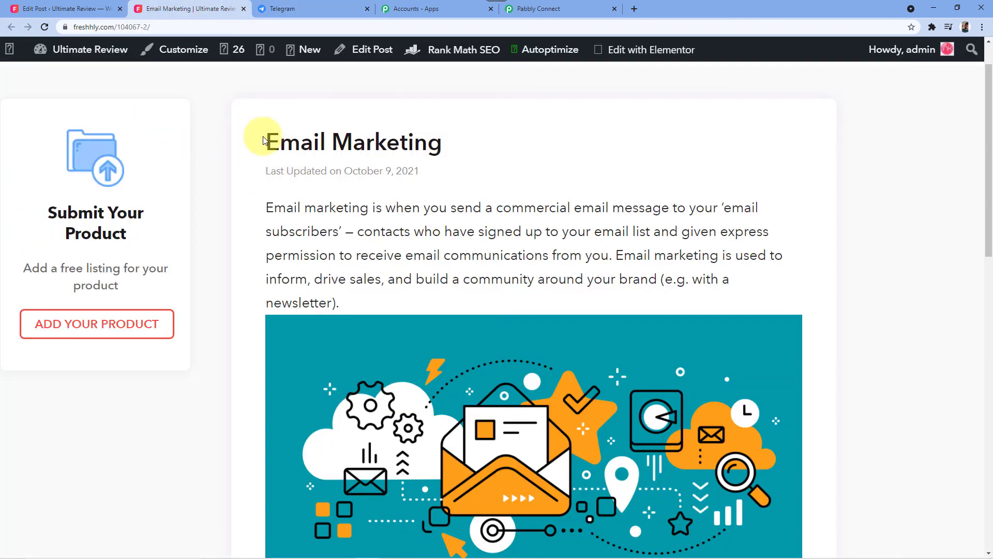
left_click_drag(264, 140, 472, 141)
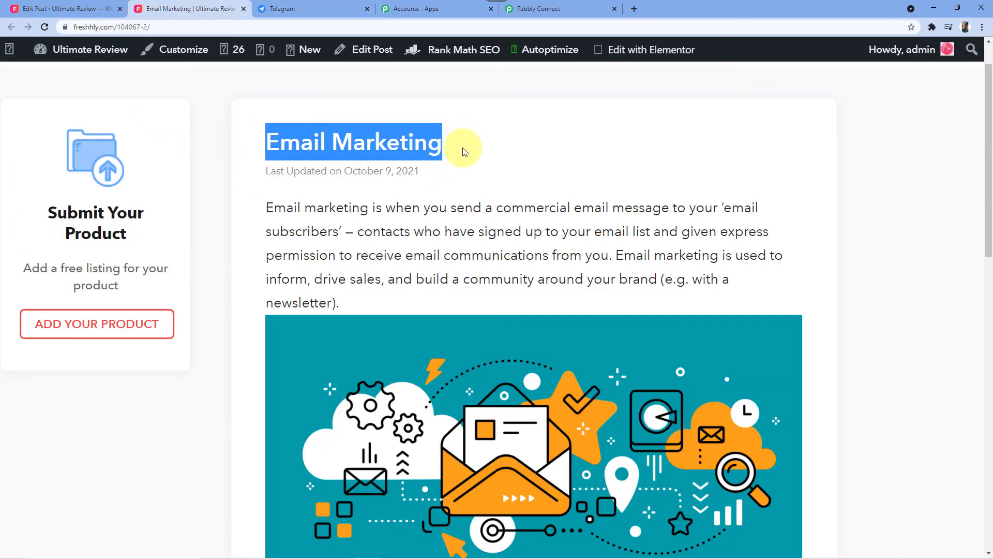
left_click(479, 150)
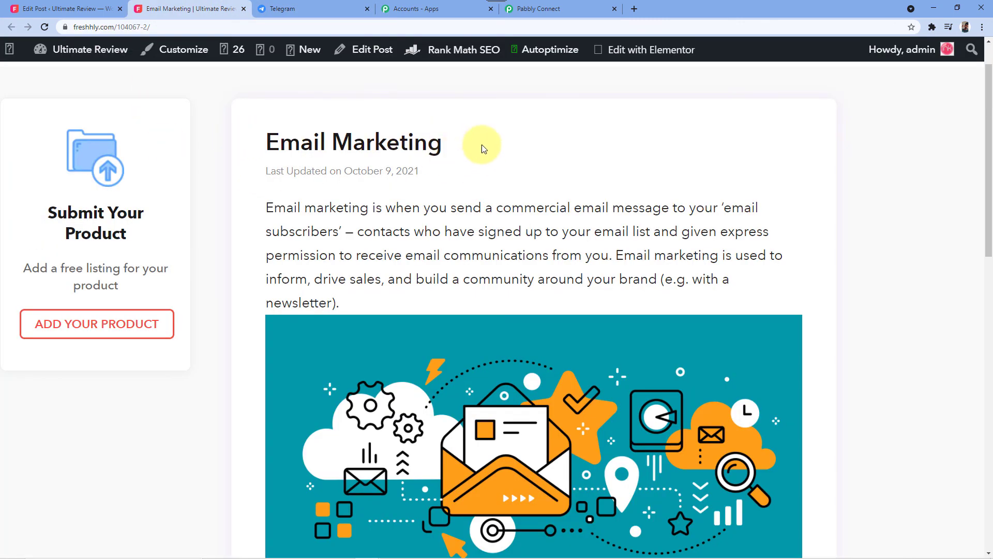
left_click(260, 6)
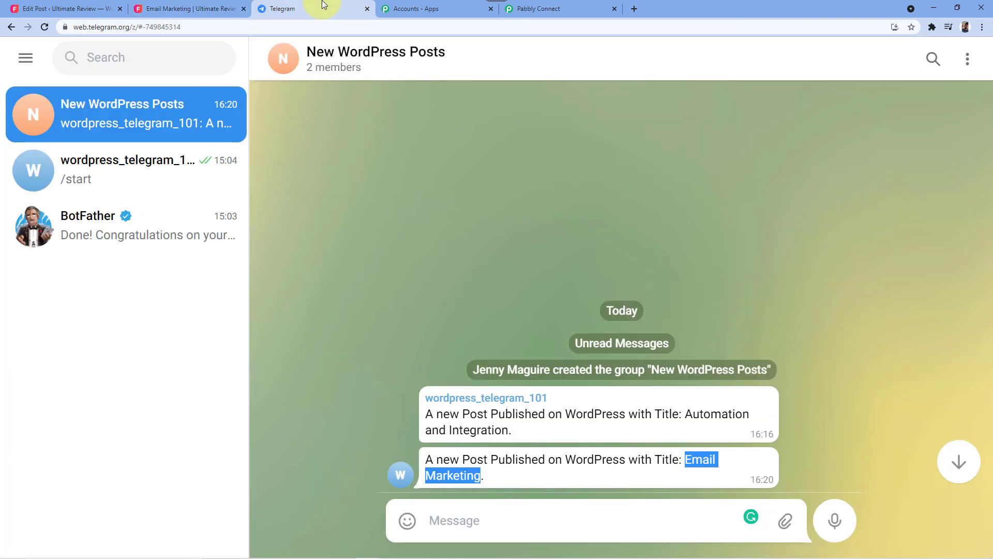
left_click(438, 319)
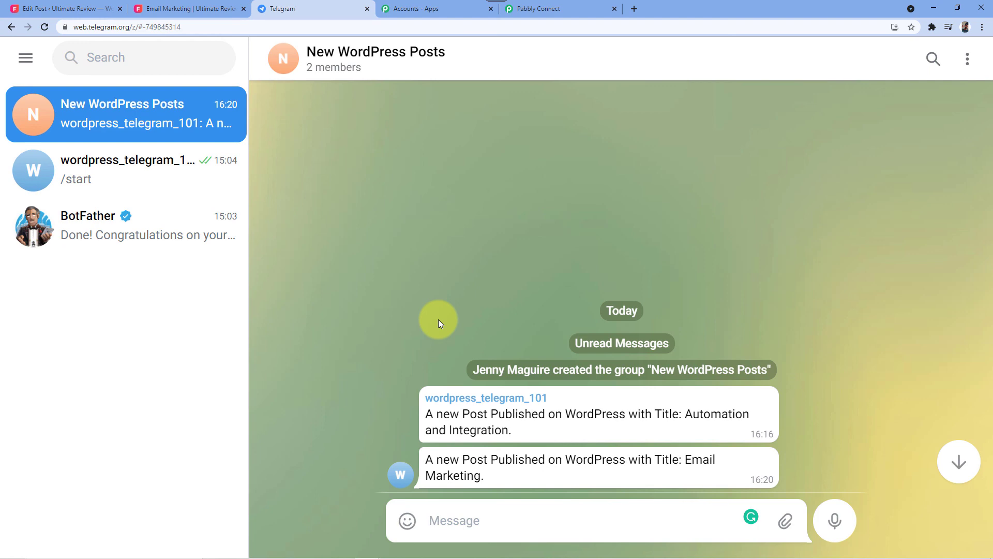
- Return to the WordPress to Telegram workflow in Pabbly Connect and collapse its steps to review the trigger and action overview
left_click(586, 5)
scroll(926, 238, "up", 10)
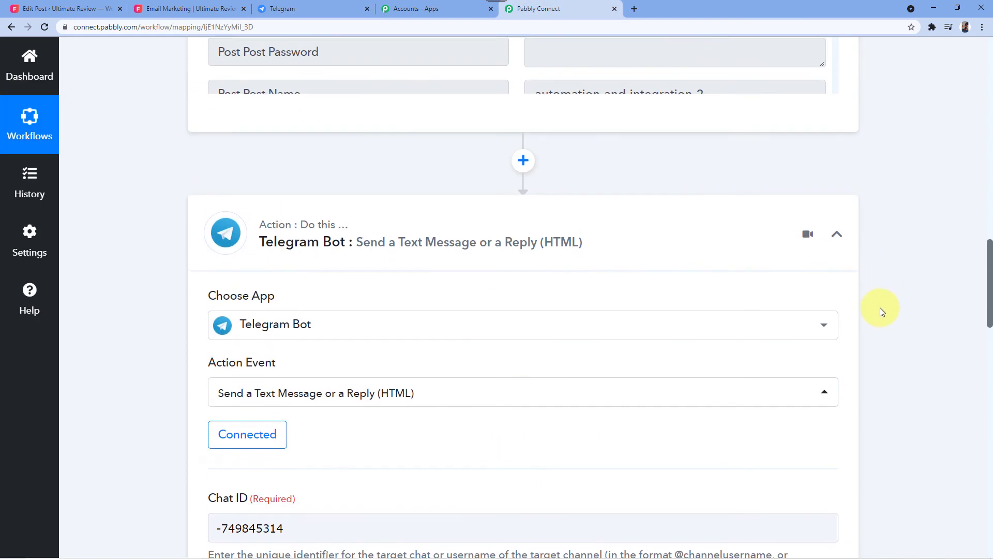
scroll(879, 306, "up", 3)
scroll(891, 262, "up", 15)
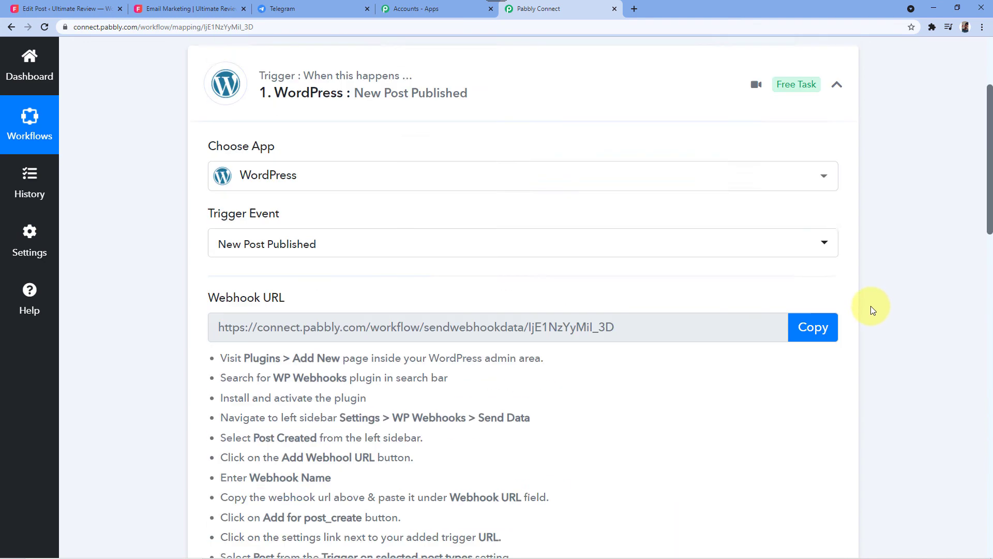
scroll(870, 309, "up", 5)
left_click(837, 250)
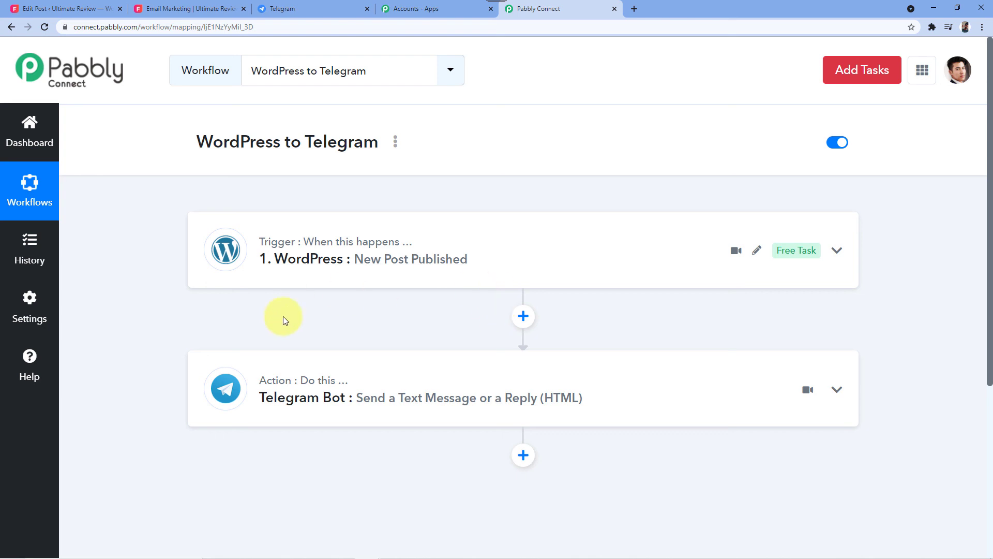
scroll(318, 322, "down", 1)
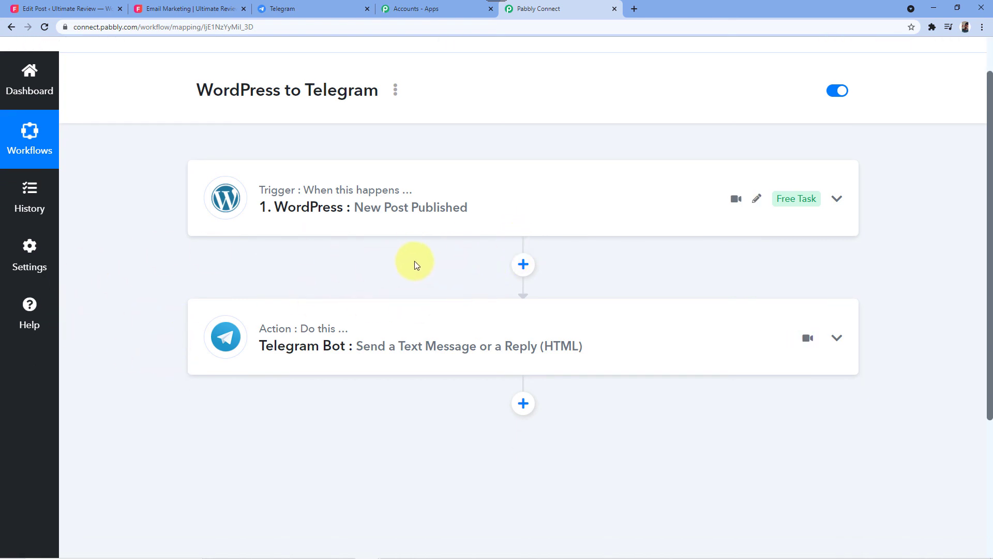
scroll(414, 261, "up", 1)
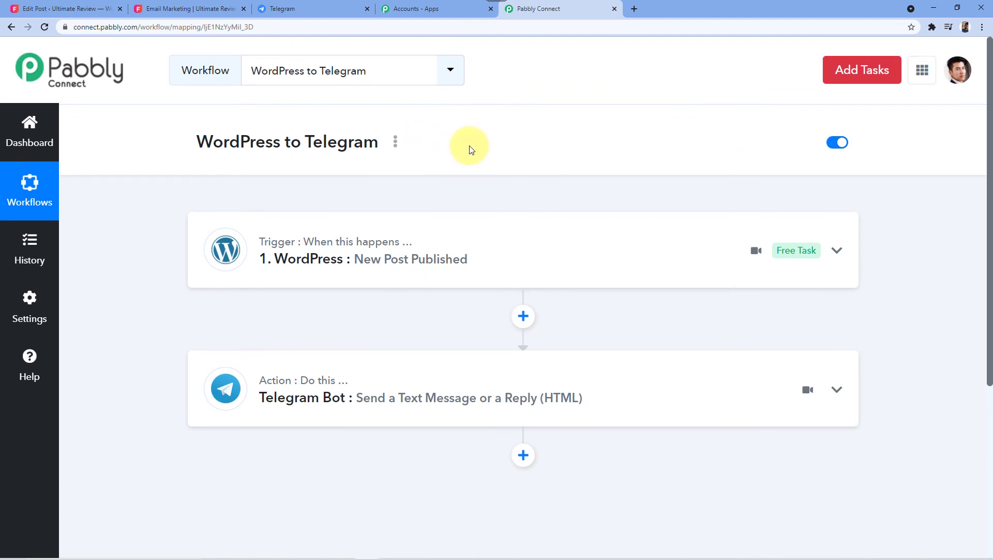